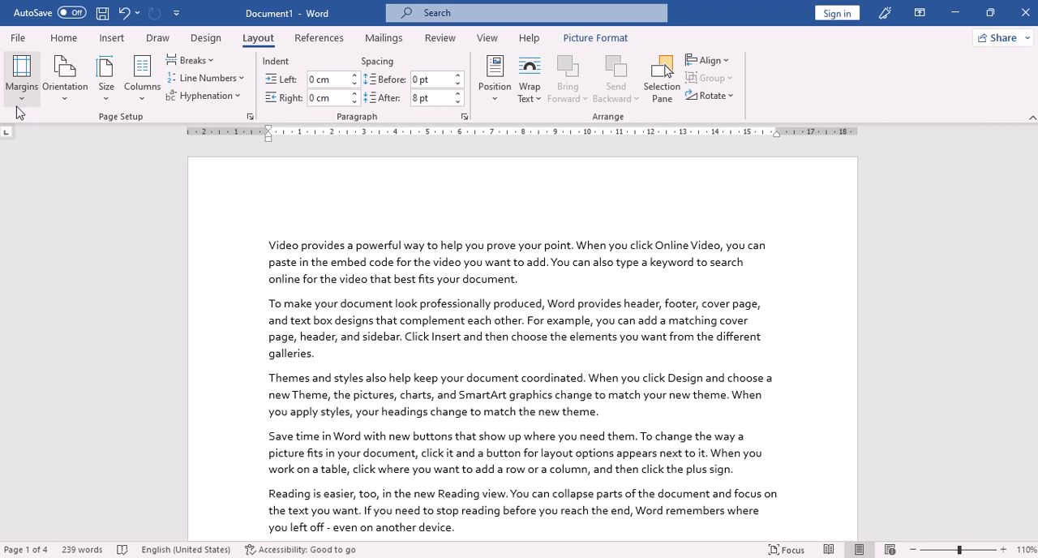
Step: Try a custom left page margin of 2.5 cm in the page setup and discard the change
click(21, 85)
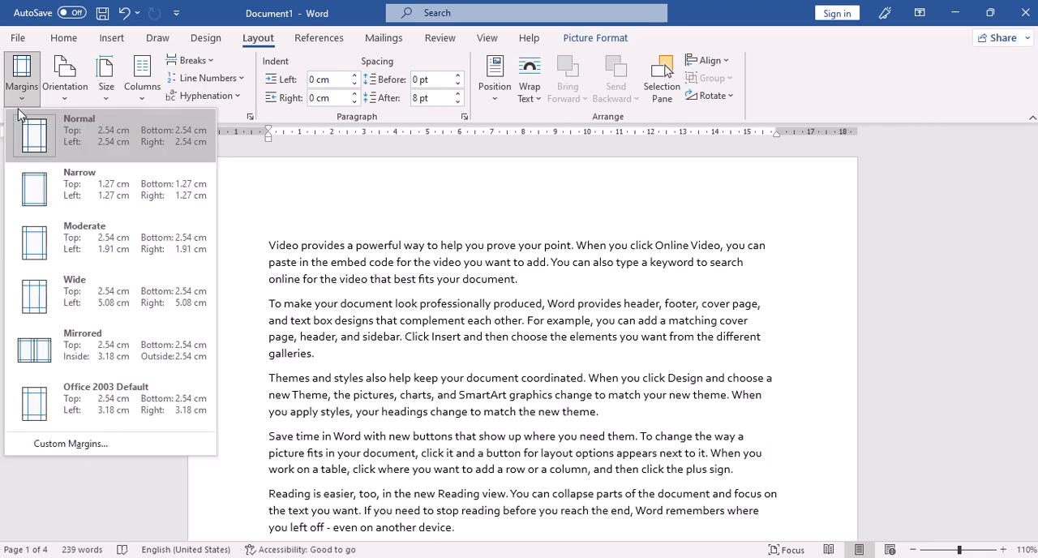
click(85, 444)
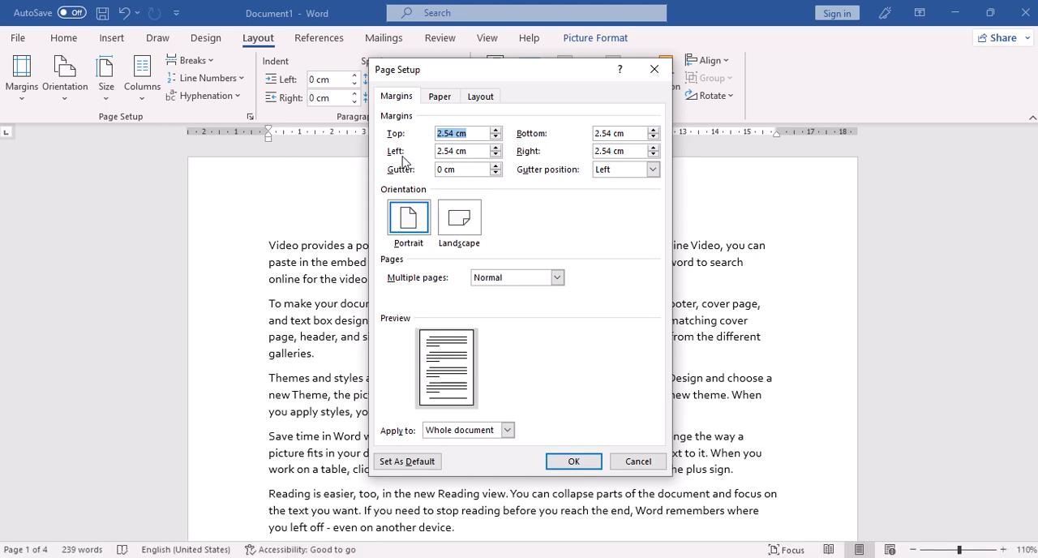
click(496, 155)
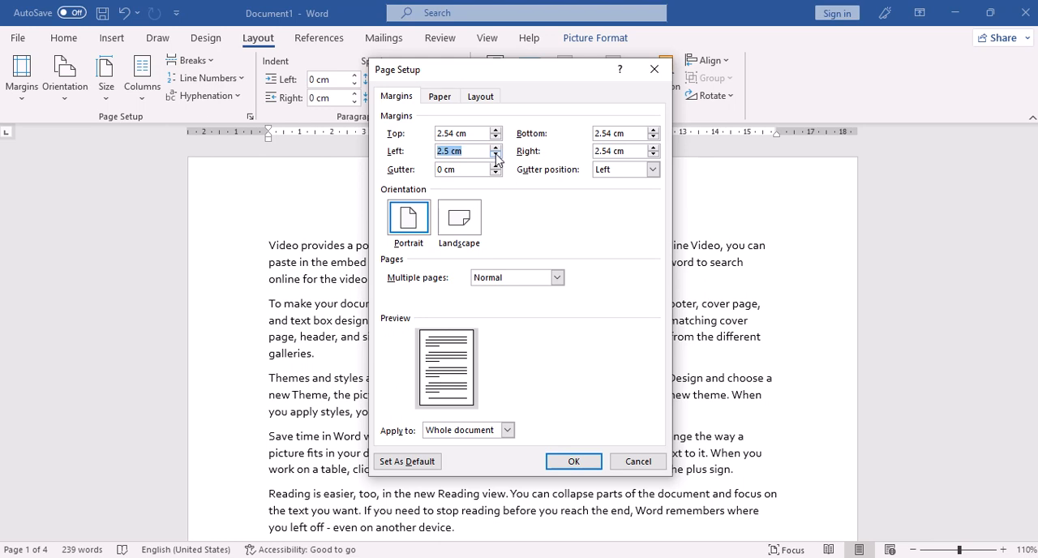
click(496, 158)
click(654, 71)
Step: Change the document's page orientation to Landscape and look over how the text and pages reflow
click(69, 104)
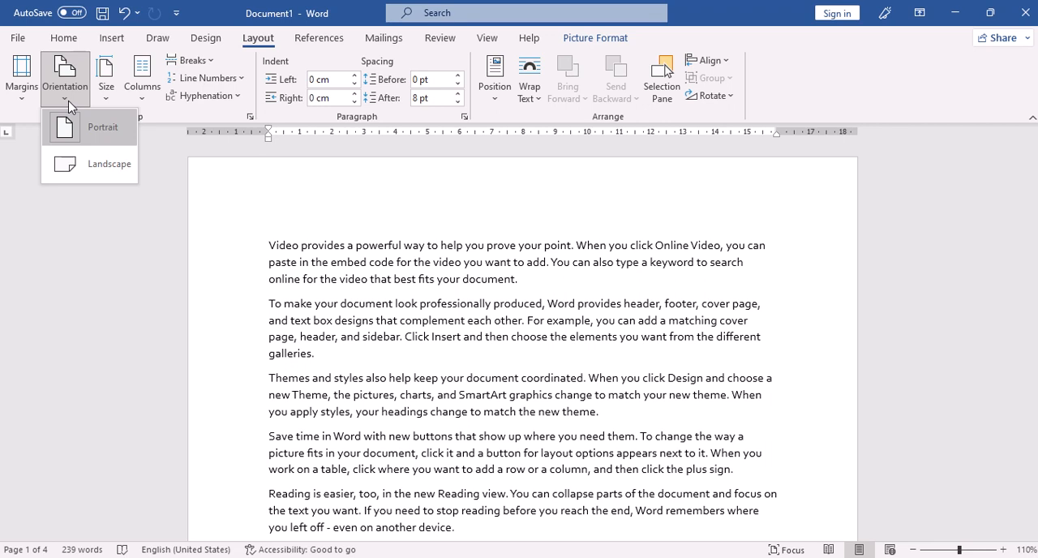
scroll(328, 274, down, 2)
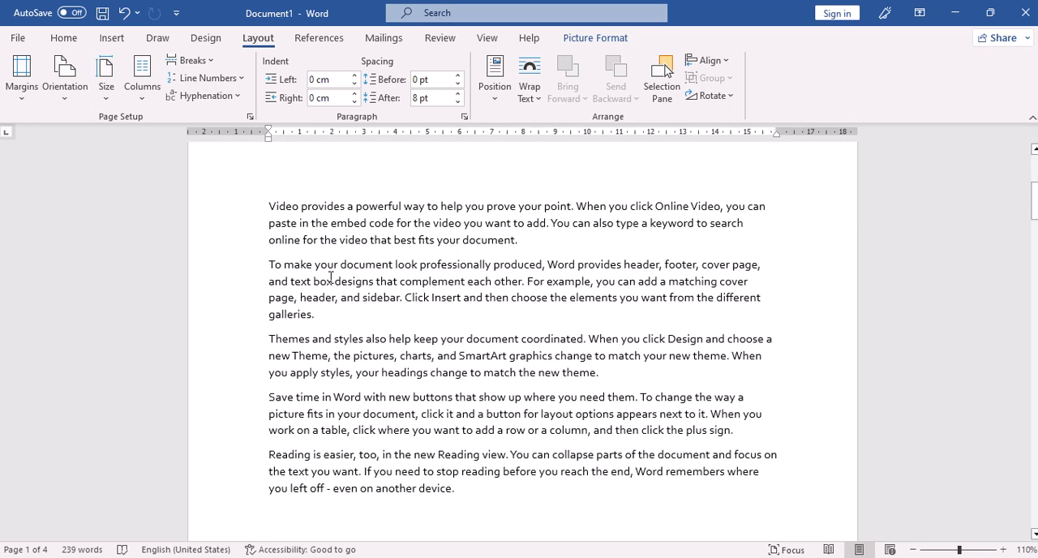
scroll(330, 277, down, 15)
scroll(331, 270, up, 2)
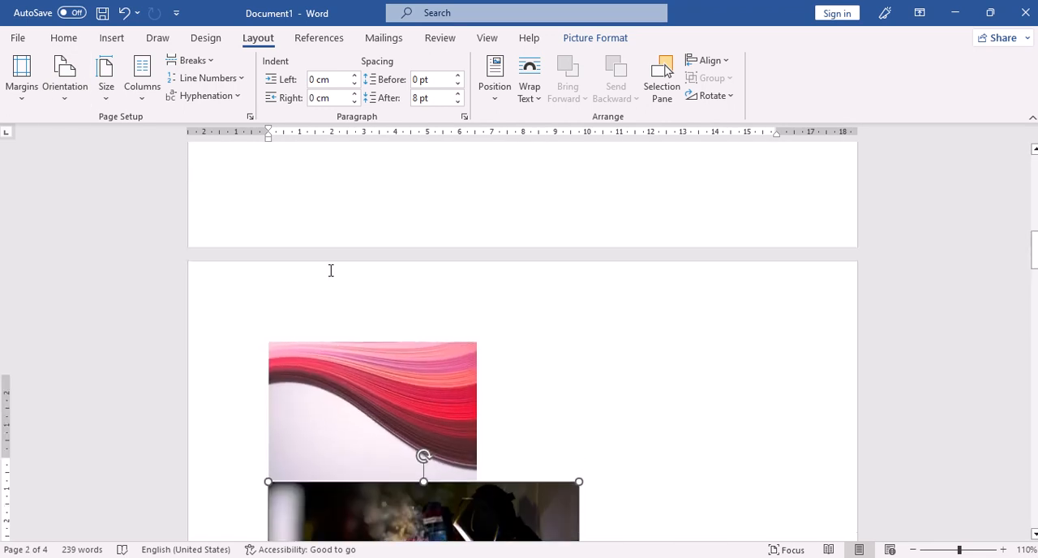
scroll(330, 270, up, 15)
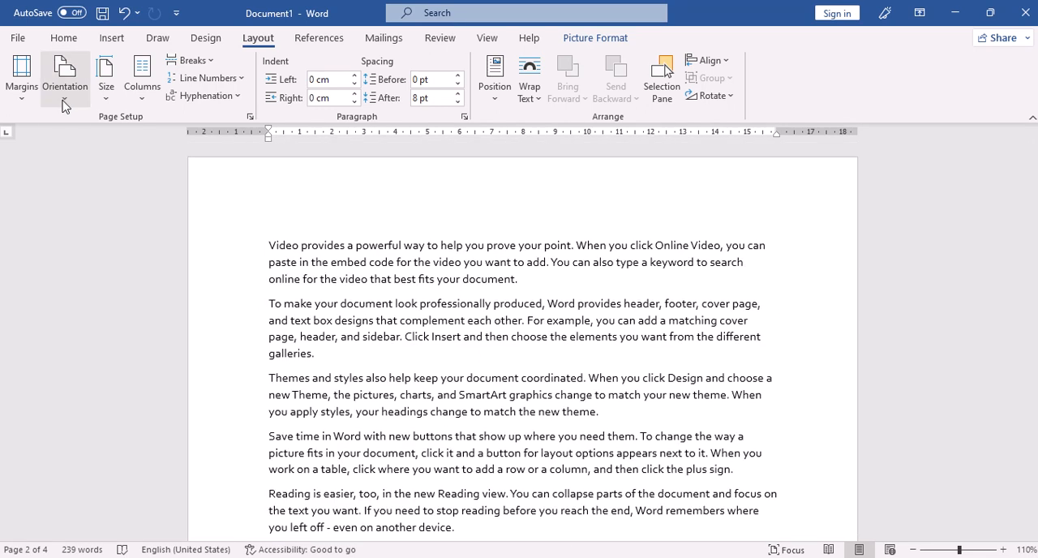
click(63, 100)
click(95, 164)
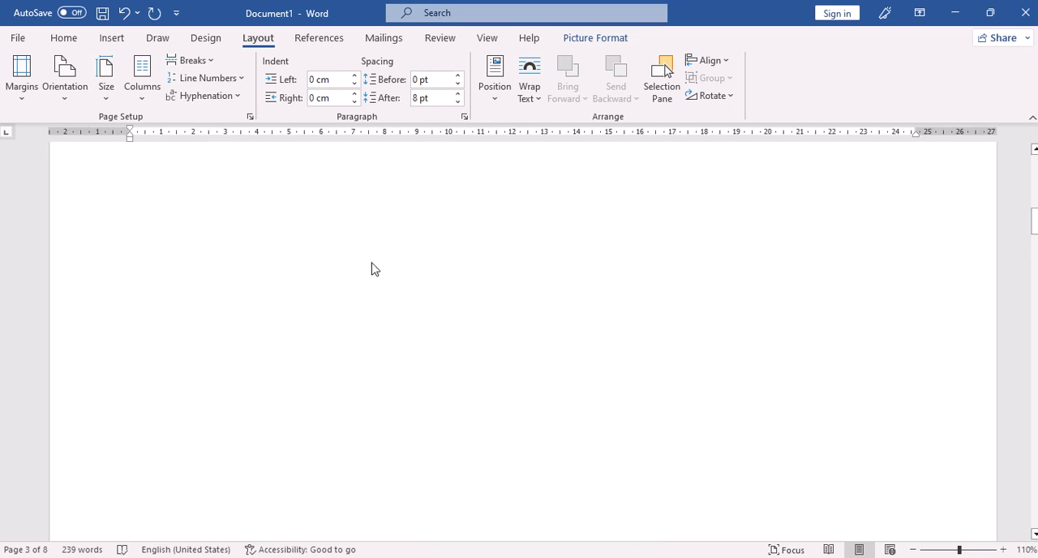
scroll(369, 263, up, 10)
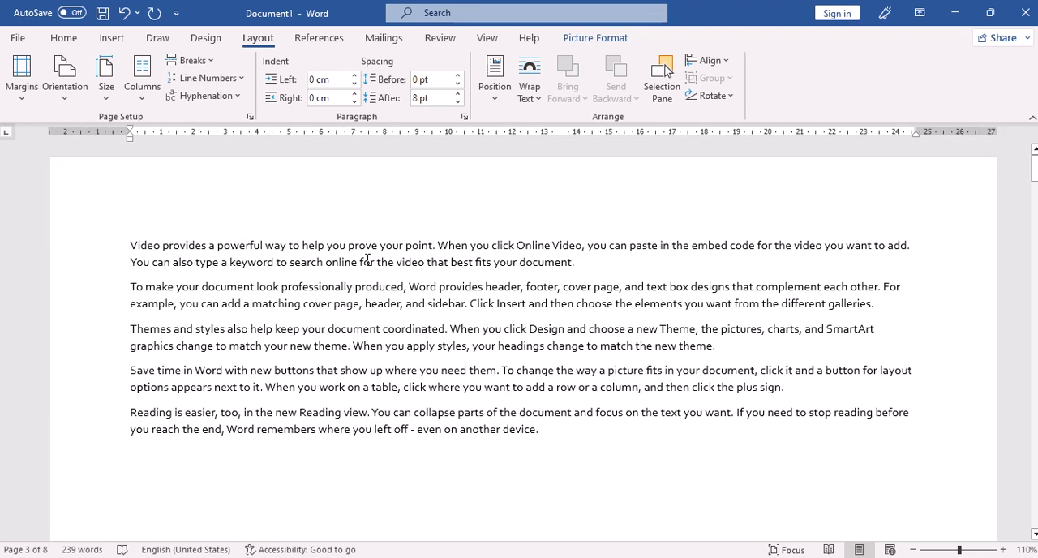
scroll(367, 260, down, 10)
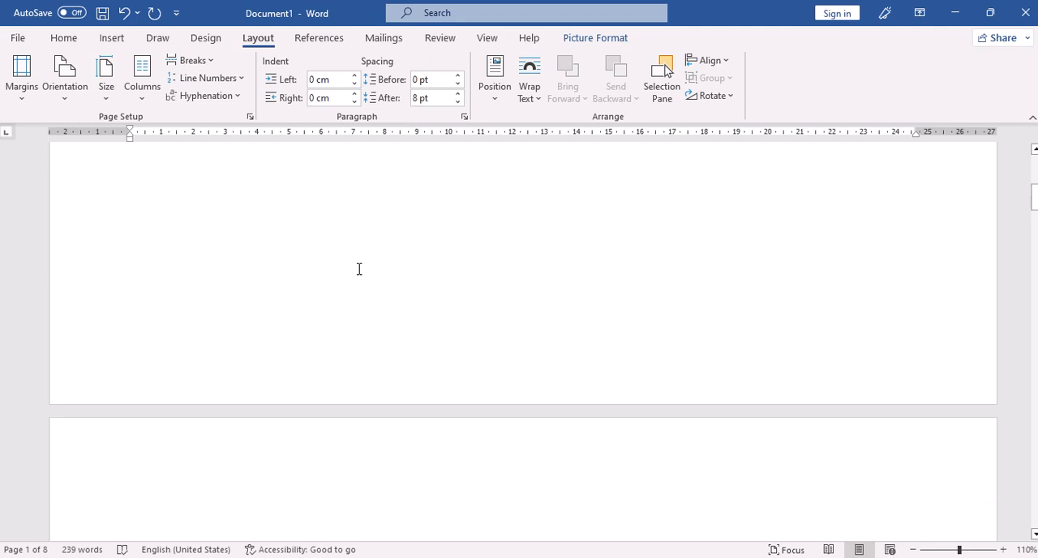
scroll(359, 268, up, 10)
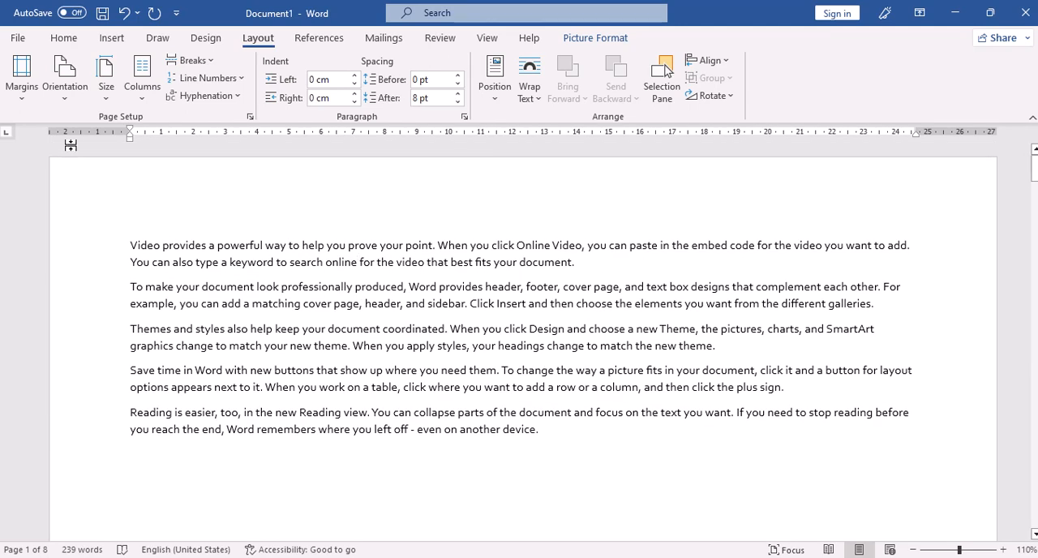
Step: Set the document's page orientation to Portrait and choose A4 as the paper size
click(76, 103)
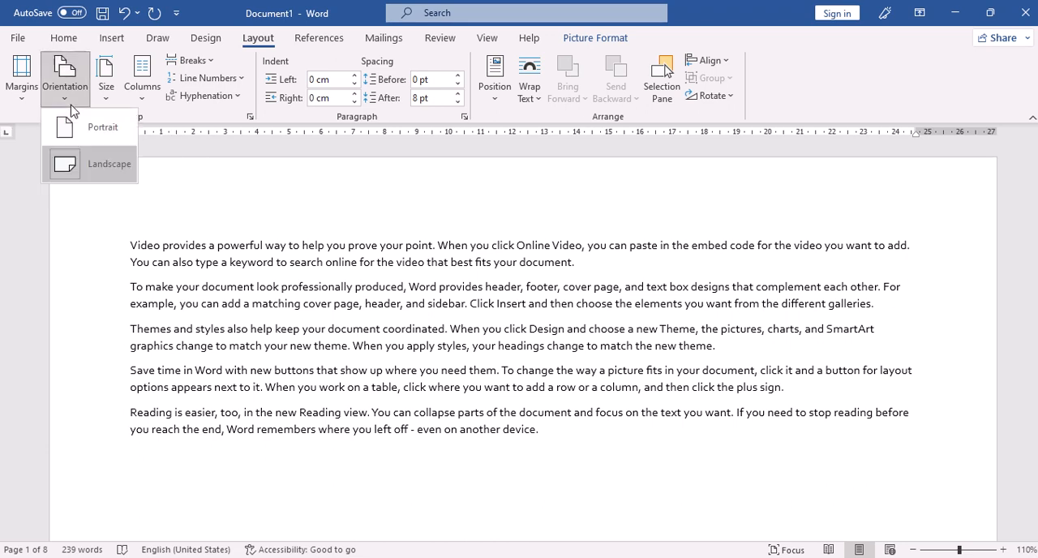
click(92, 138)
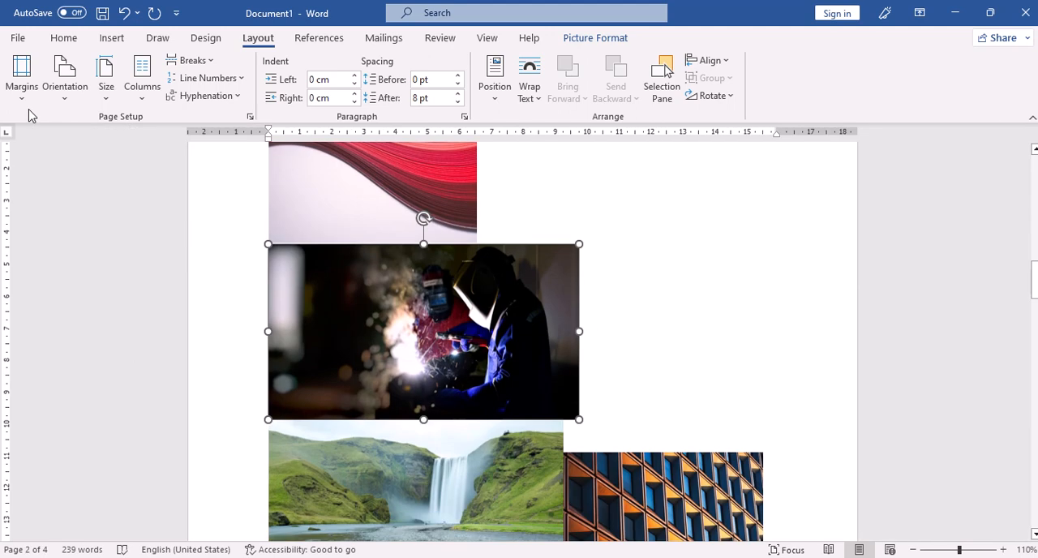
click(106, 101)
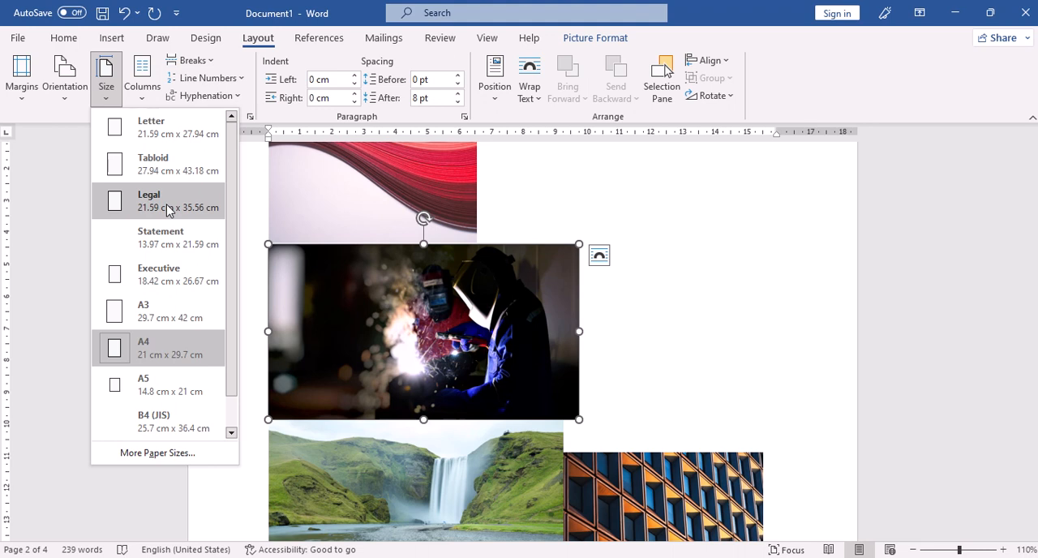
click(155, 353)
Step: Select all five text paragraphs on the first page and lay them out in two columns
scroll(521, 240, up, 12)
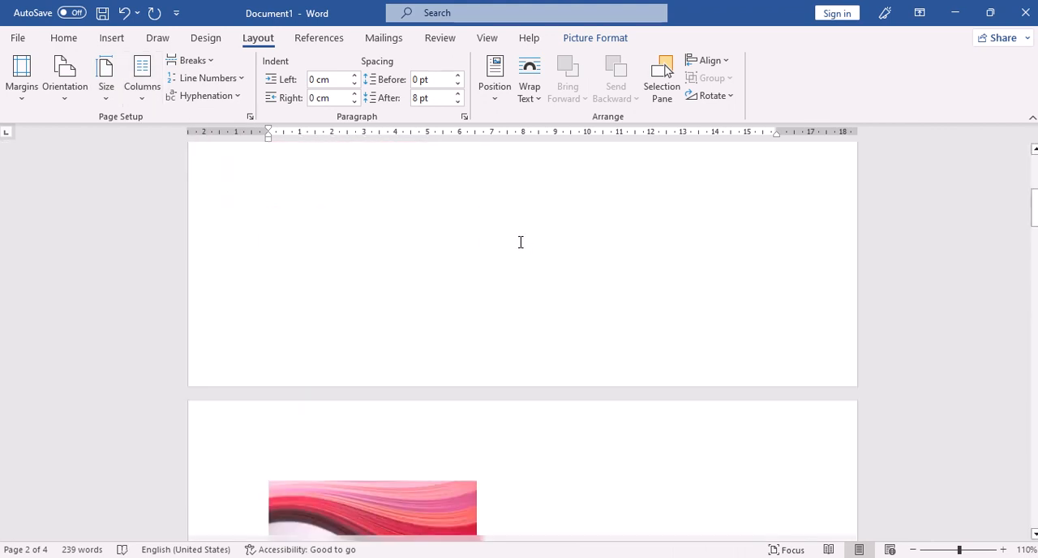
scroll(520, 240, up, 1)
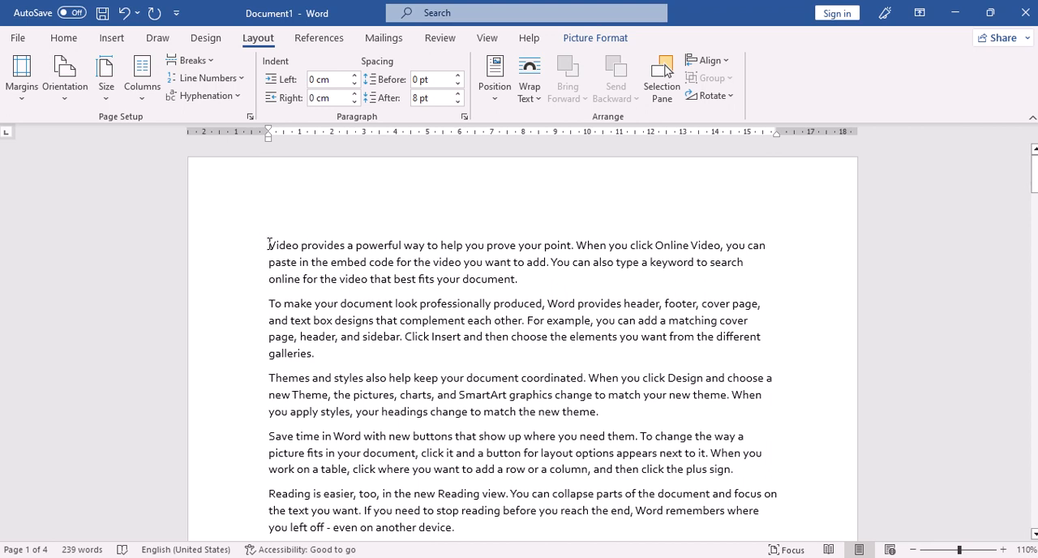
drag(263, 241, 460, 283)
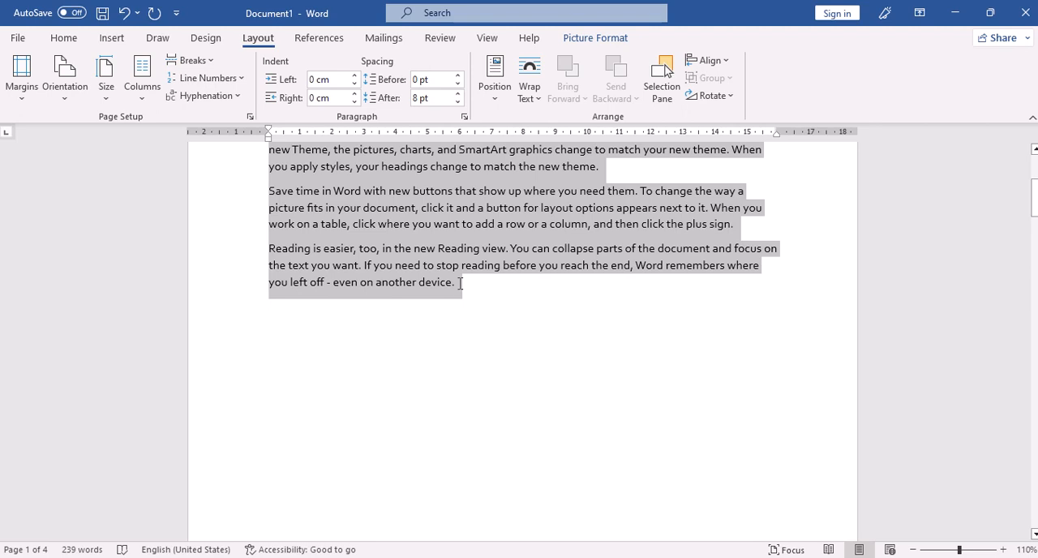
click(145, 95)
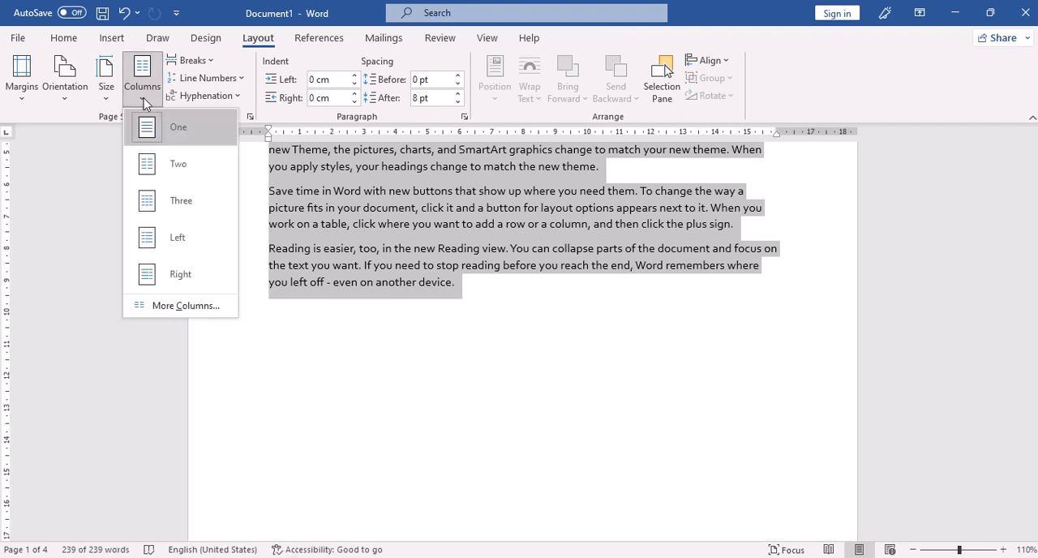
click(154, 171)
scroll(445, 300, up, 5)
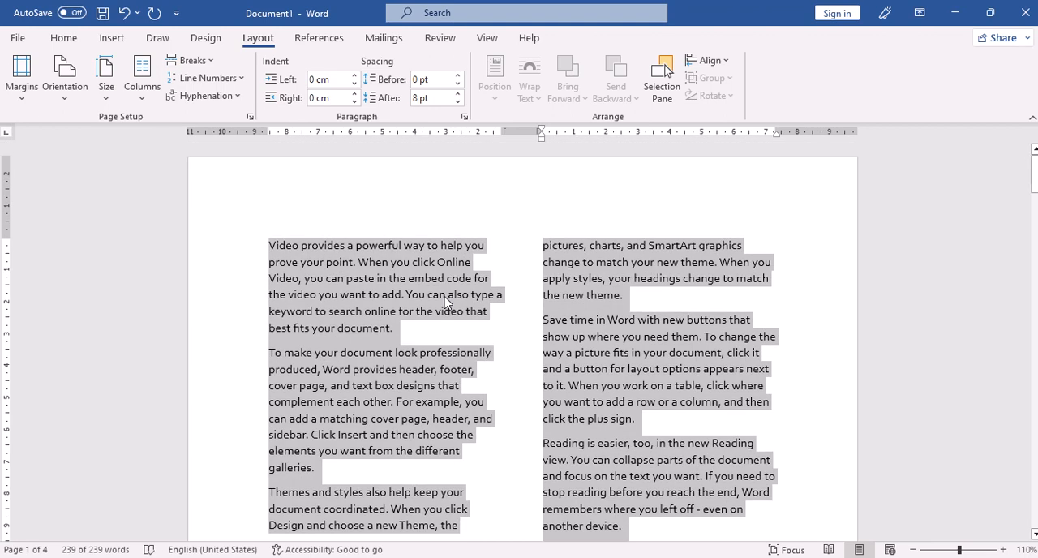
scroll(445, 300, down, 6)
scroll(438, 306, up, 6)
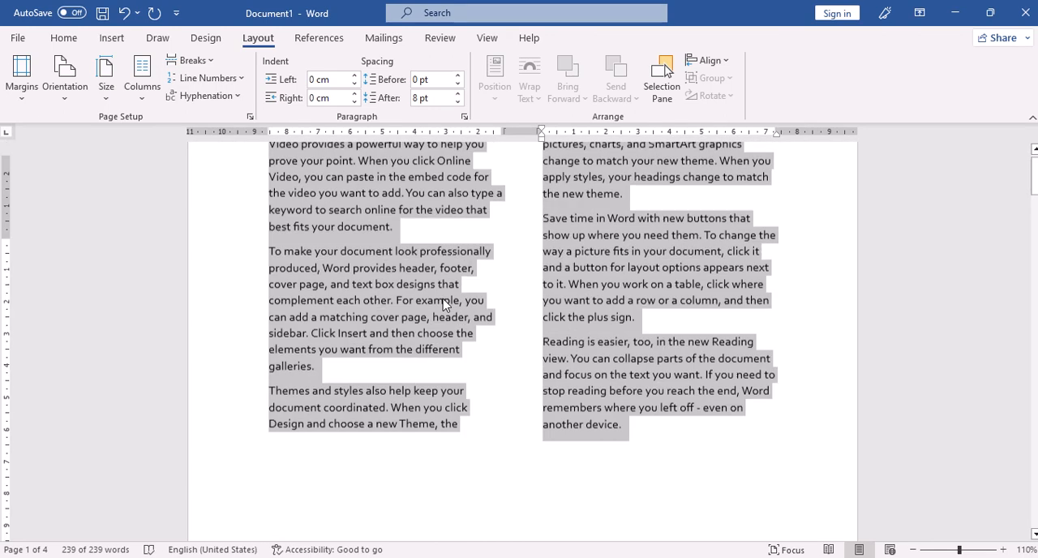
Step: Lay the selected paragraphs out in three columns, and switch them to the Left column preset
click(142, 81)
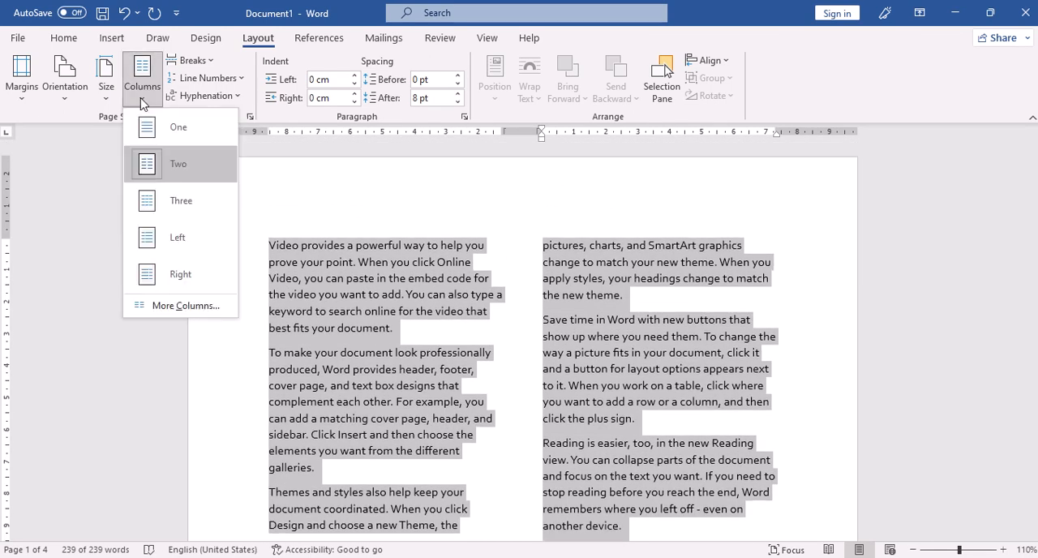
click(175, 201)
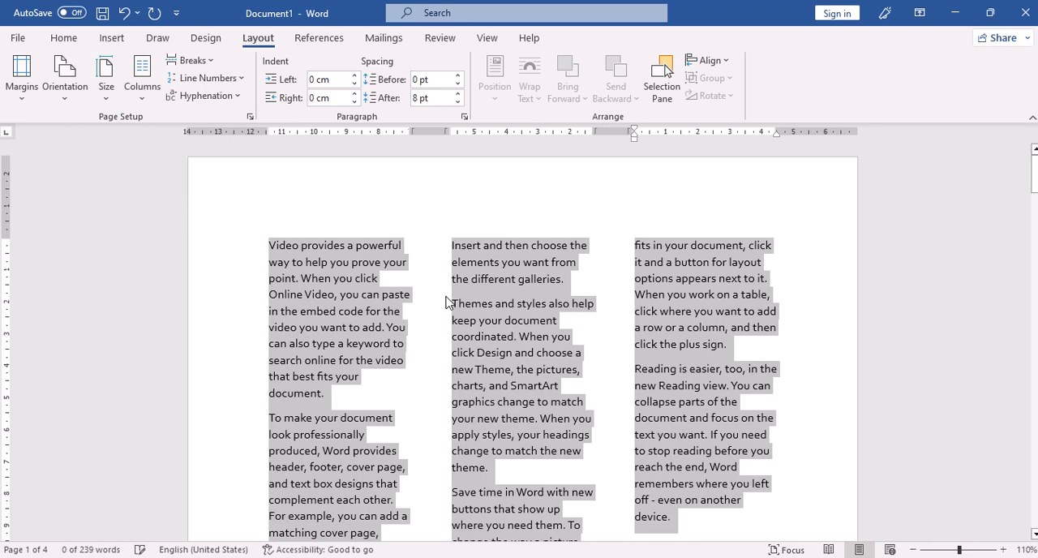
click(142, 81)
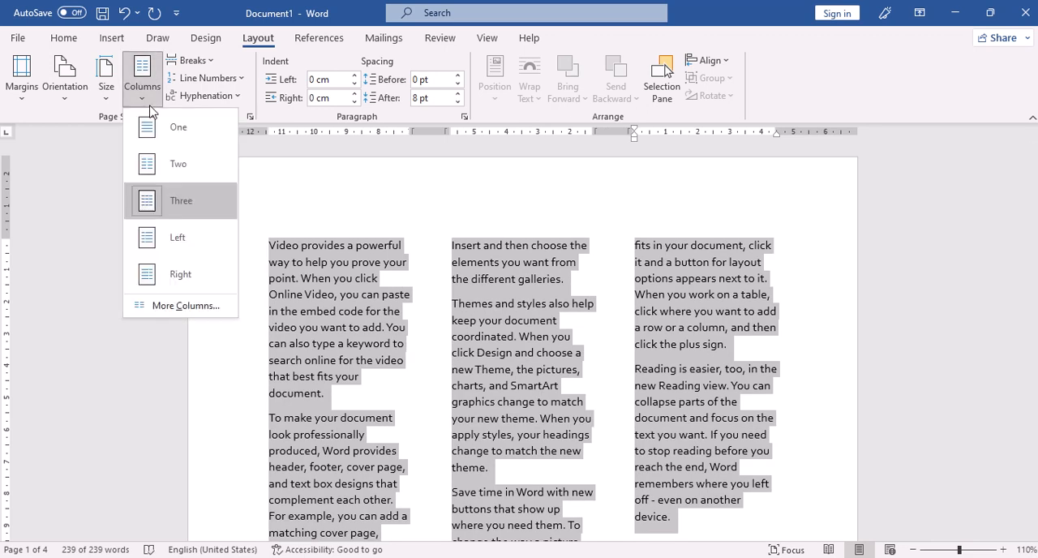
click(173, 234)
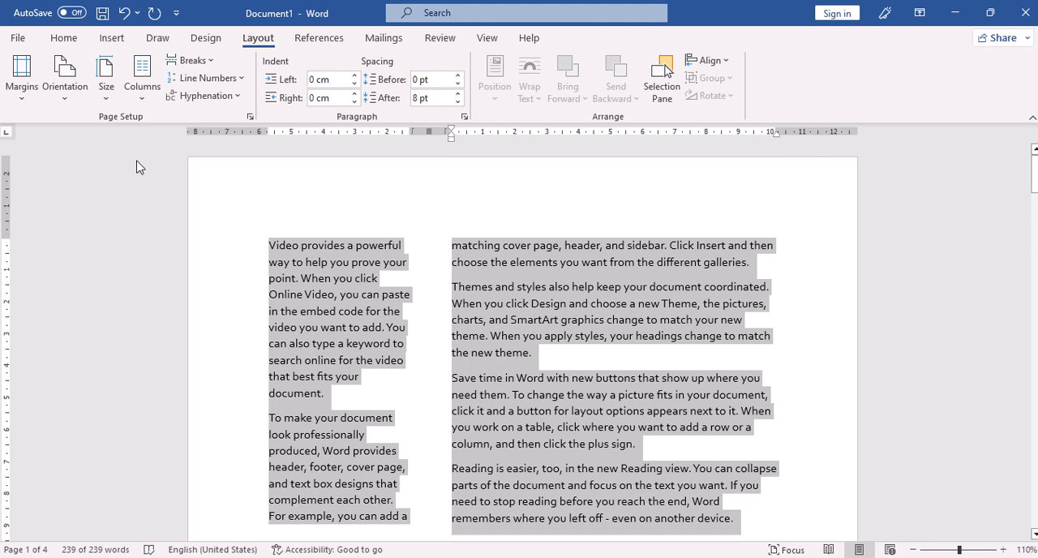
Step: Apply the Right column preset to the selected paragraphs, and raise the number of columns to 4 in the detailed column settings
click(143, 81)
click(154, 272)
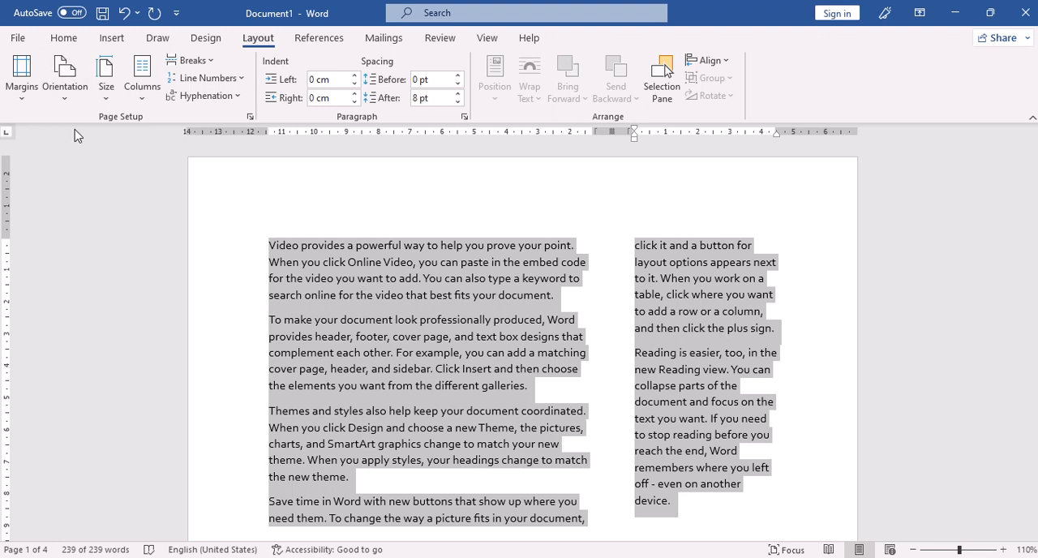
click(141, 89)
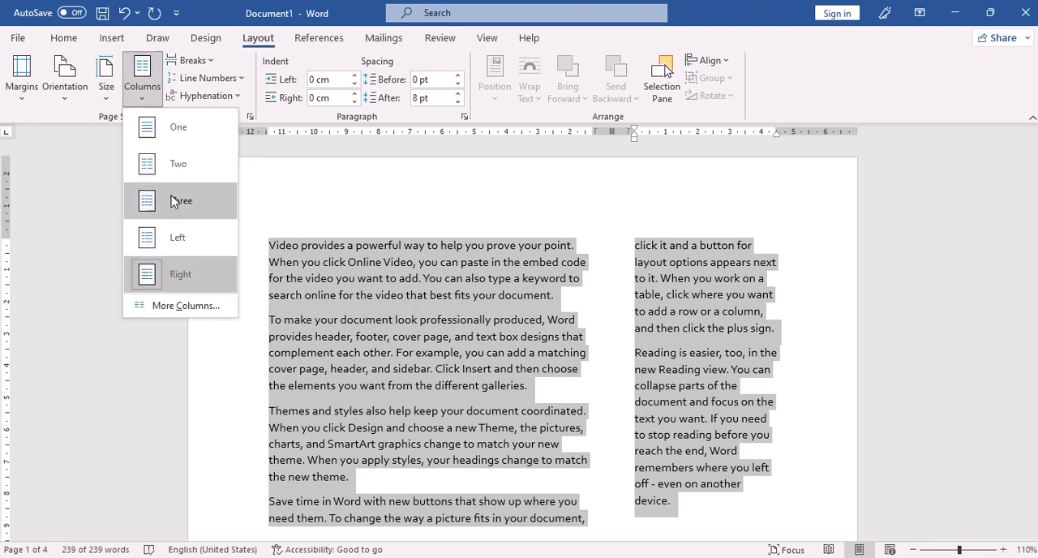
click(179, 307)
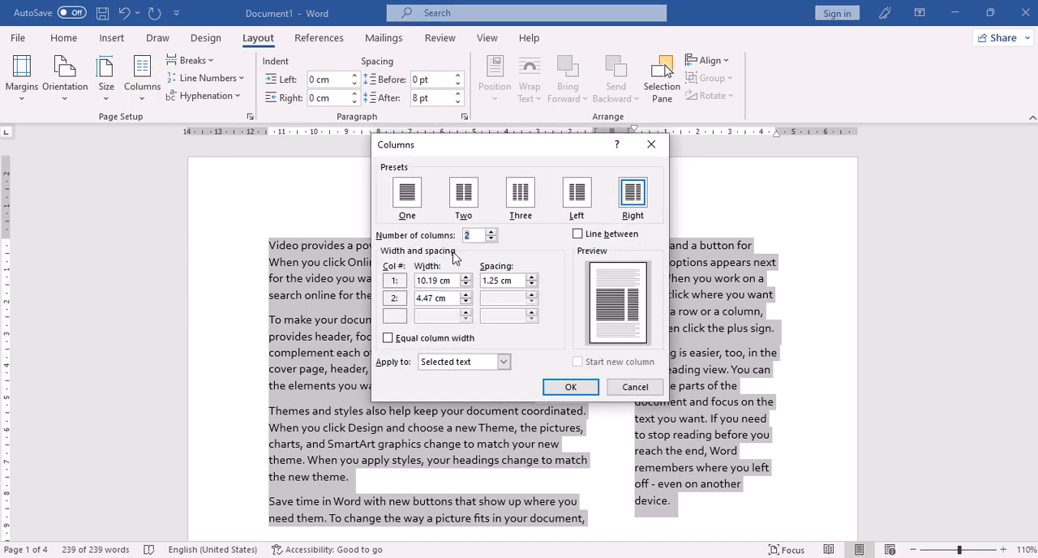
click(491, 232)
click(491, 232)
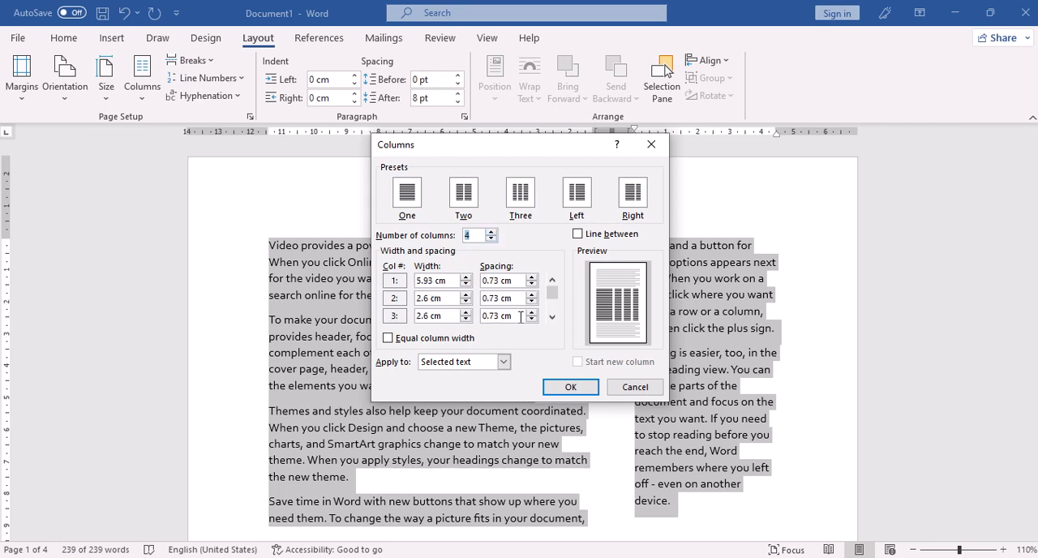
click(570, 387)
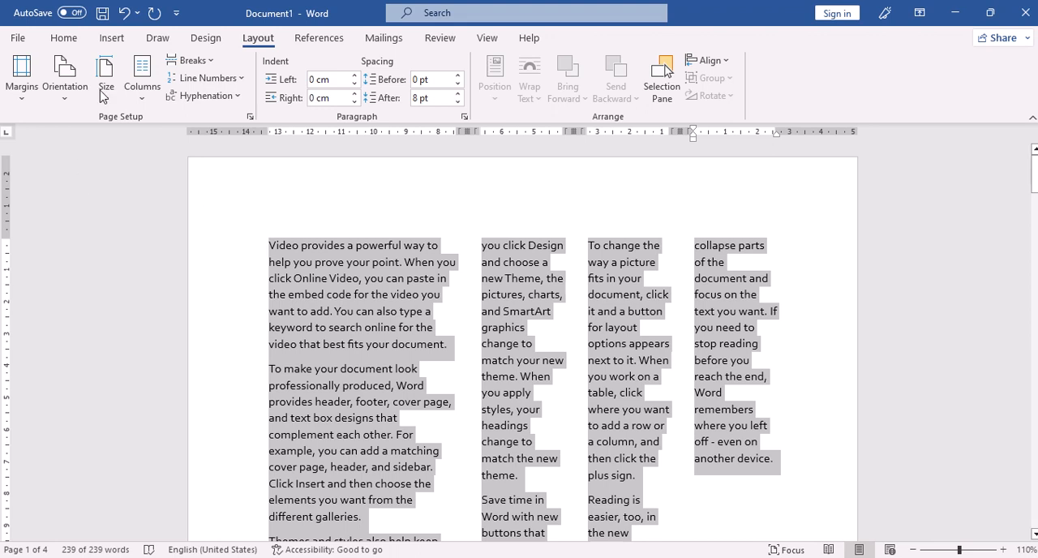
Step: Return the selected paragraphs to a single-column layout and clear the selection
click(149, 96)
click(168, 129)
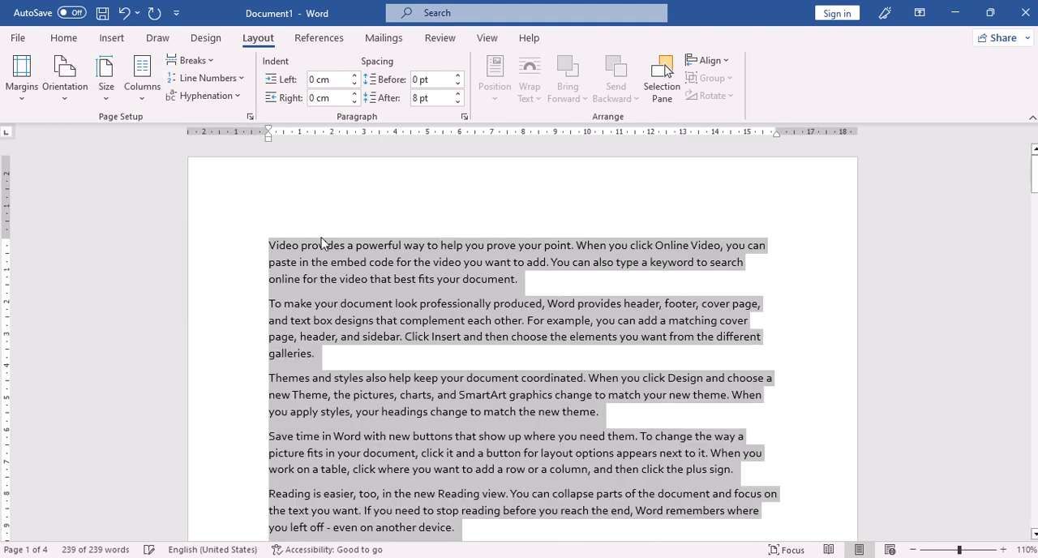
click(518, 279)
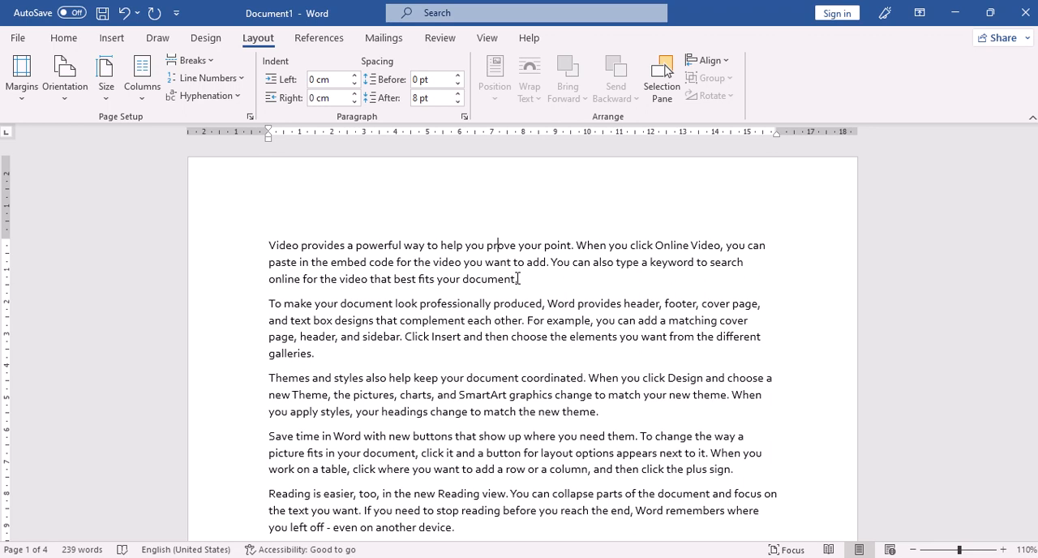
click(217, 61)
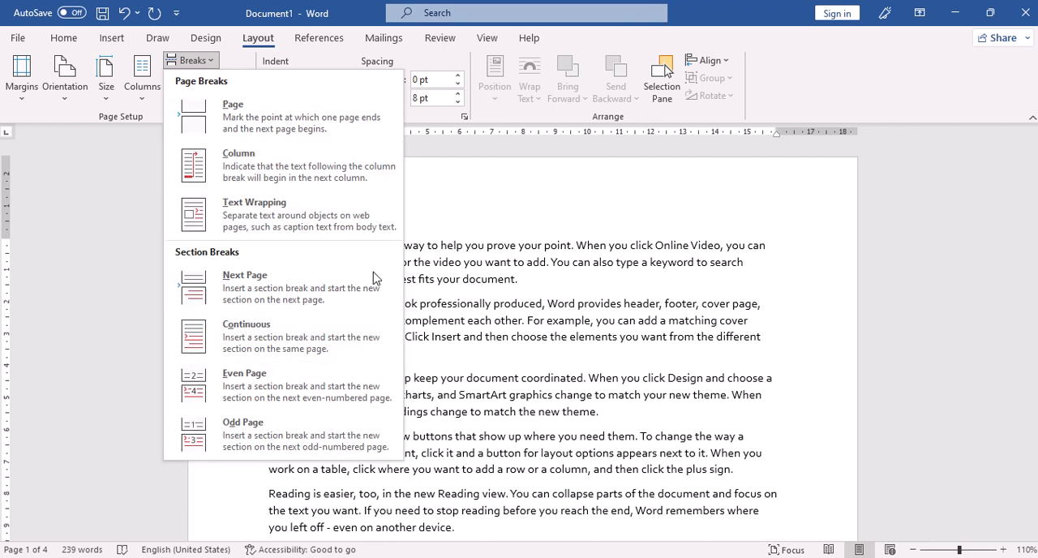
click(531, 226)
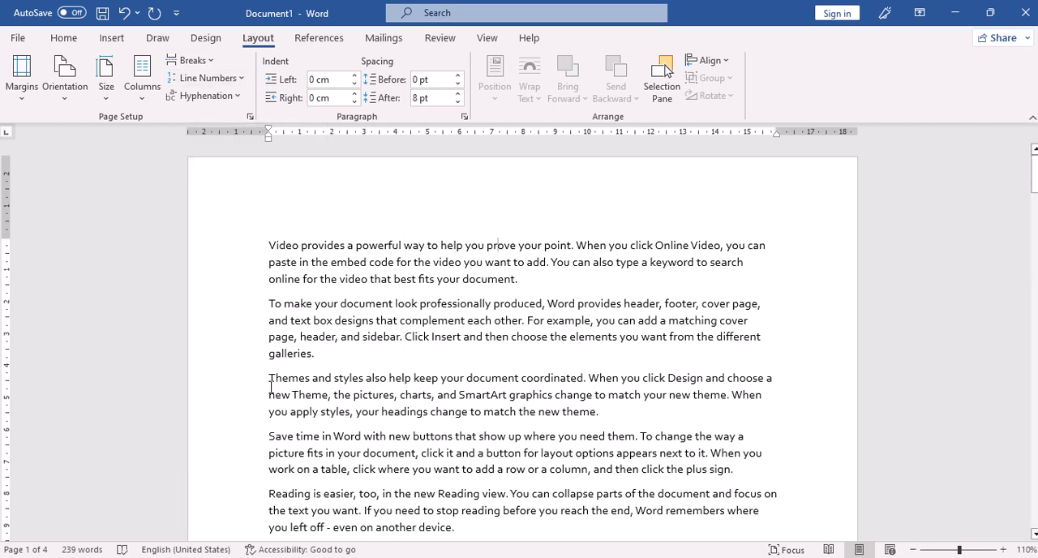
Step: Turn on continuous line numbering for the document and check the numbered lines on the first page
click(246, 81)
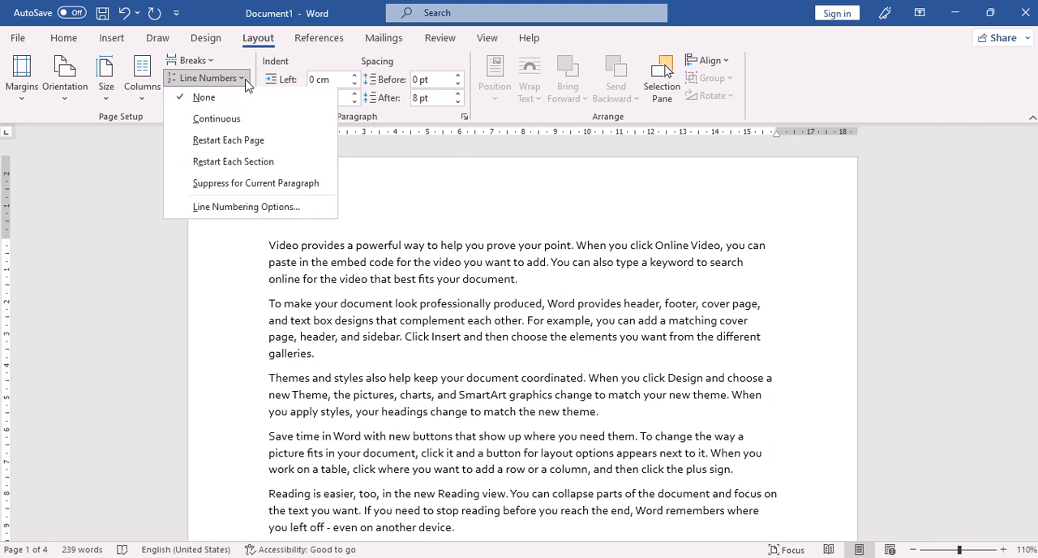
click(233, 122)
scroll(240, 275, down, 3)
scroll(239, 325, down, 4)
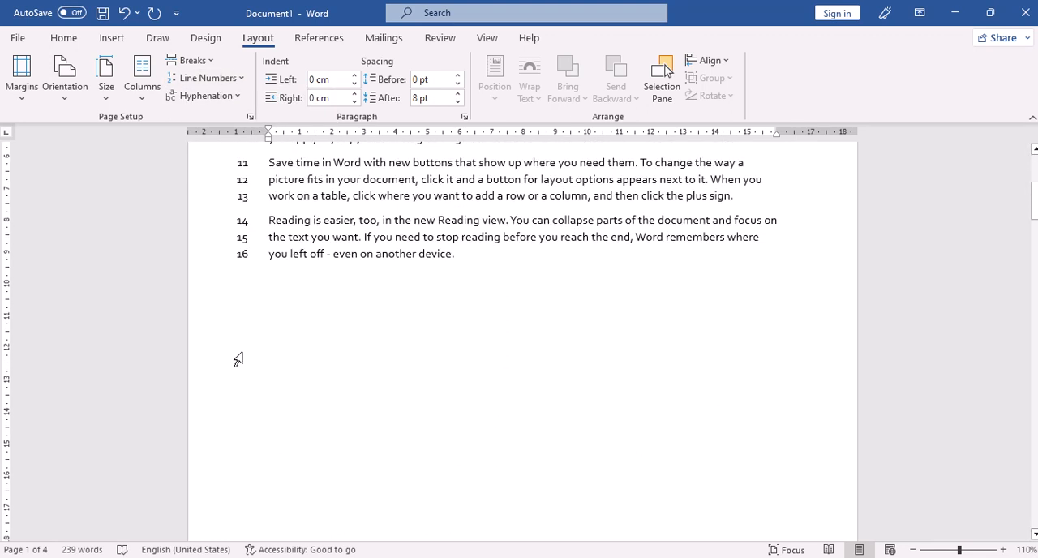
scroll(240, 262, up, 8)
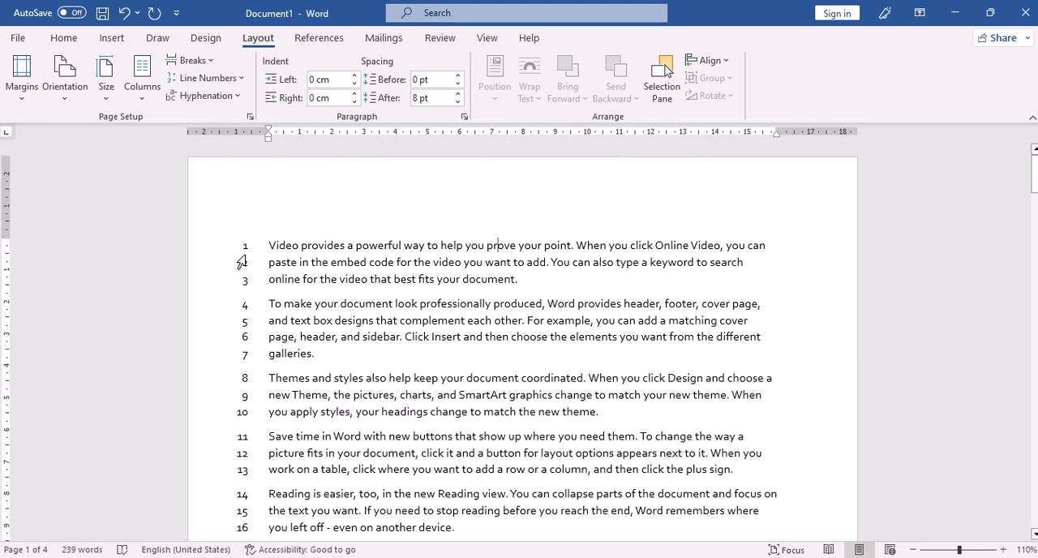
Step: Switch the document's line numbering back to None
click(244, 79)
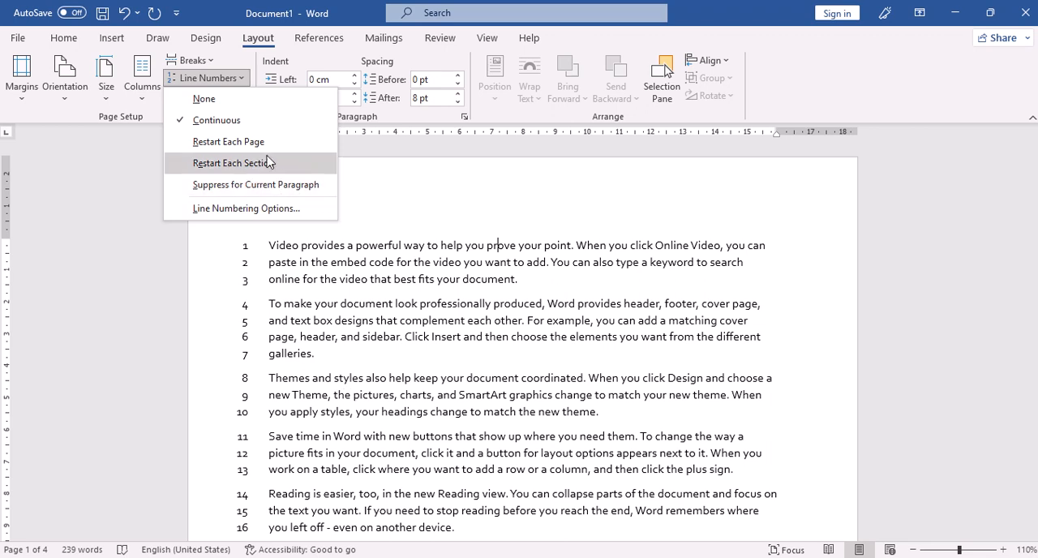
scroll(308, 370, down, 3)
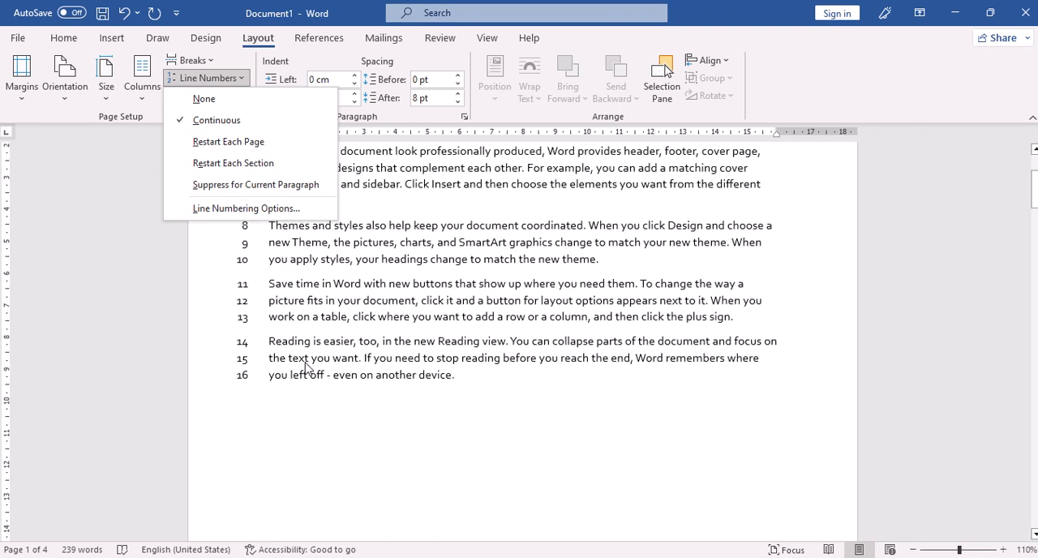
scroll(307, 367, up, 3)
click(205, 100)
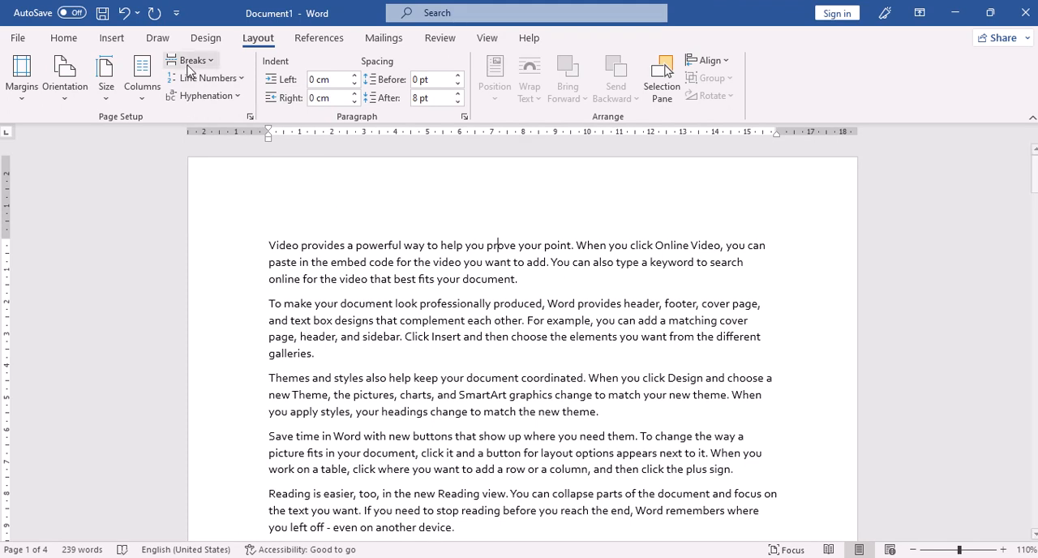
Step: Place the cursor in the first paragraph and set its left indent to 1.5 cm
click(767, 248)
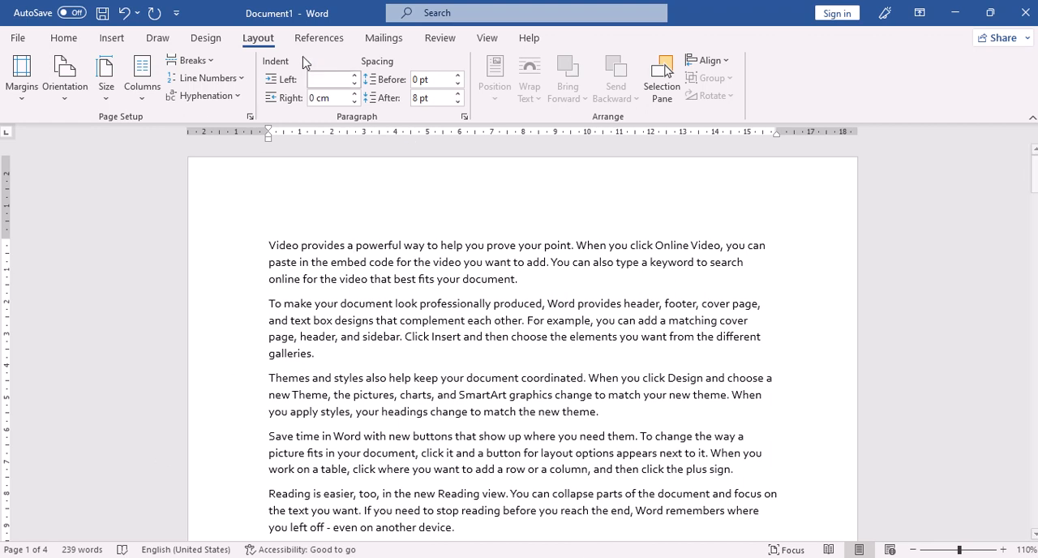
click(355, 76)
click(355, 76)
click(354, 76)
click(355, 75)
click(354, 76)
click(354, 76)
click(354, 76)
click(354, 75)
click(354, 76)
click(354, 75)
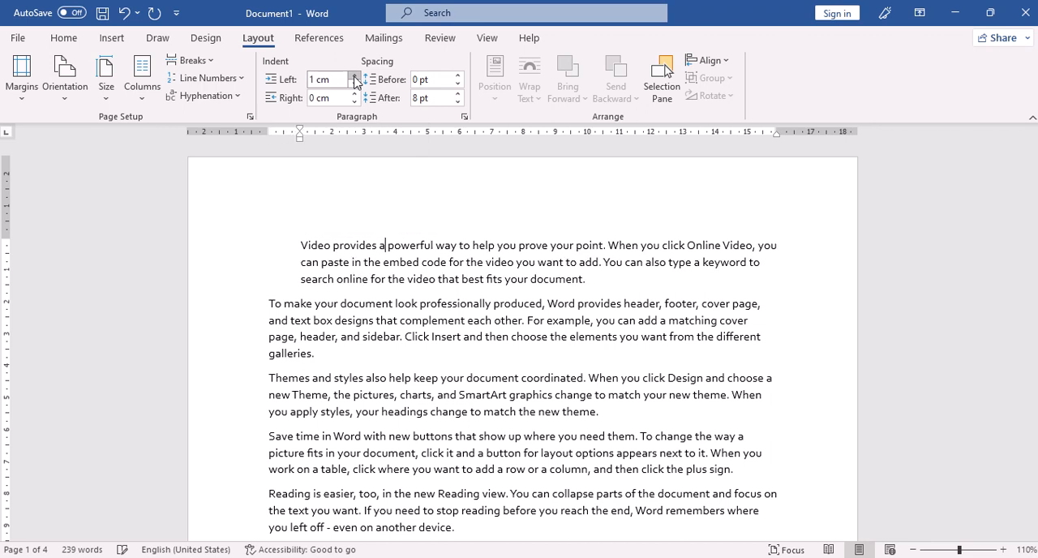
click(355, 76)
click(354, 75)
click(355, 76)
click(355, 75)
click(355, 75)
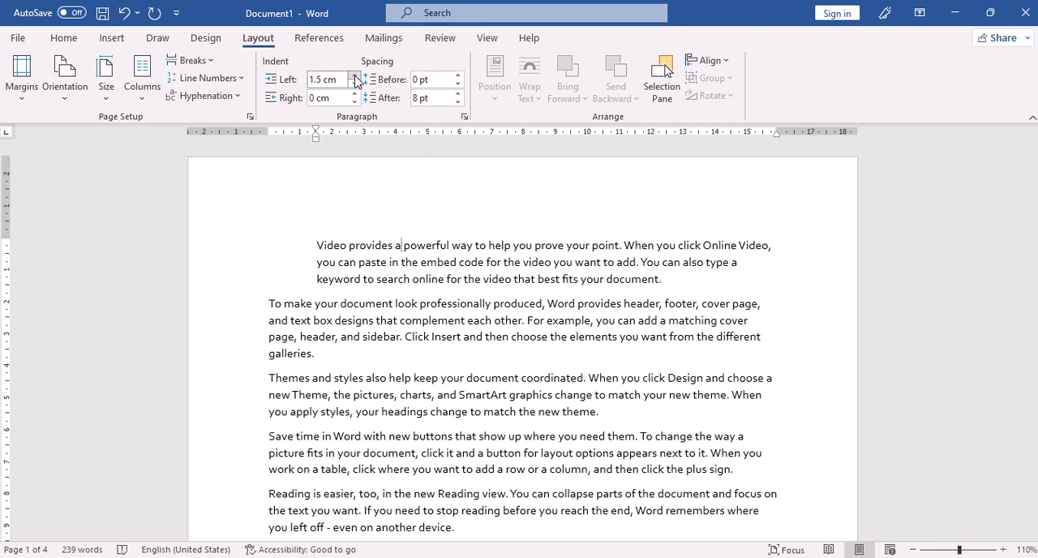
Step: Raise the first paragraph's right indent to 2 cm
click(355, 93)
click(354, 94)
click(354, 93)
click(355, 94)
click(354, 94)
click(354, 93)
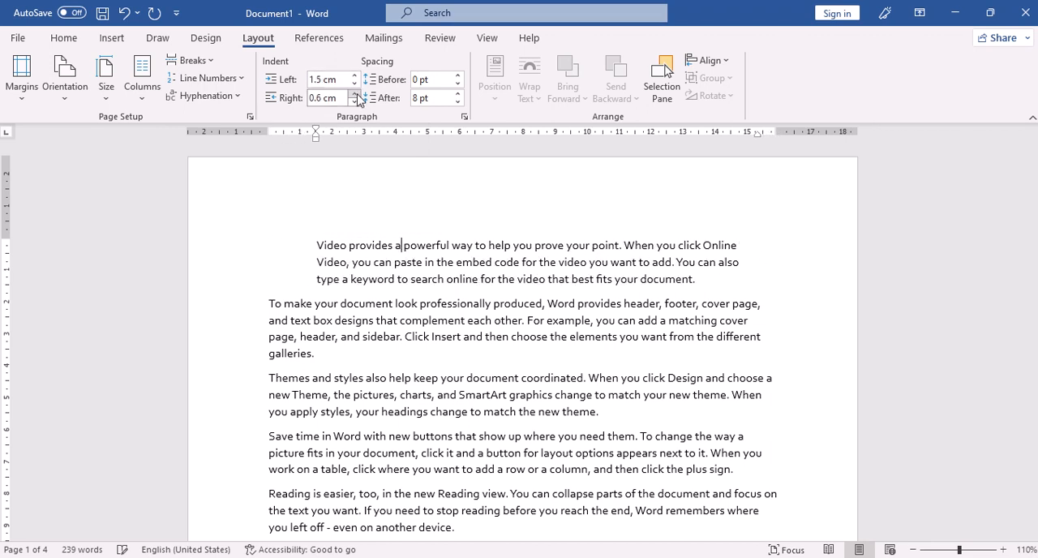
click(354, 93)
click(355, 94)
click(354, 94)
click(355, 93)
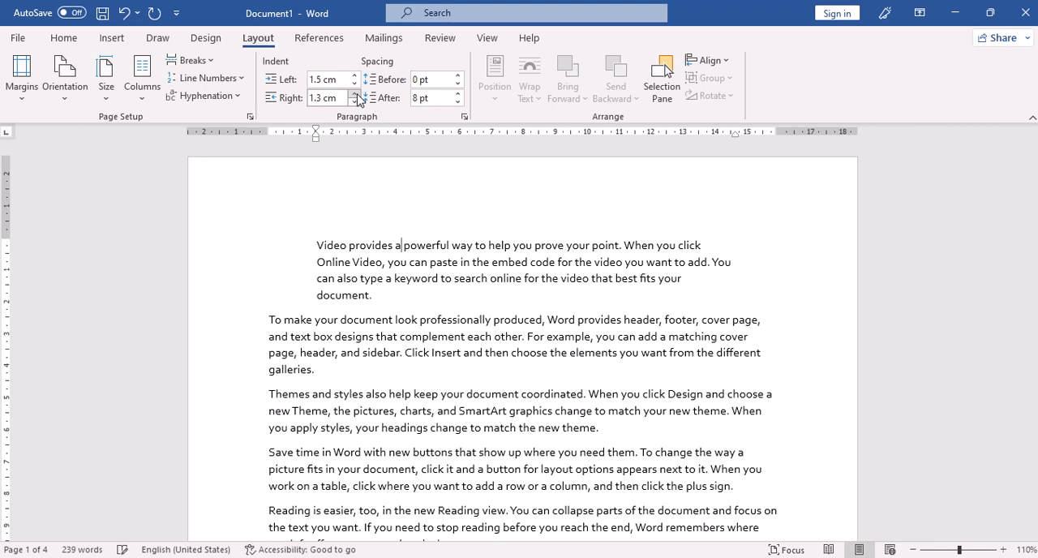
click(354, 94)
click(354, 93)
click(354, 93)
click(355, 93)
click(355, 93)
click(355, 93)
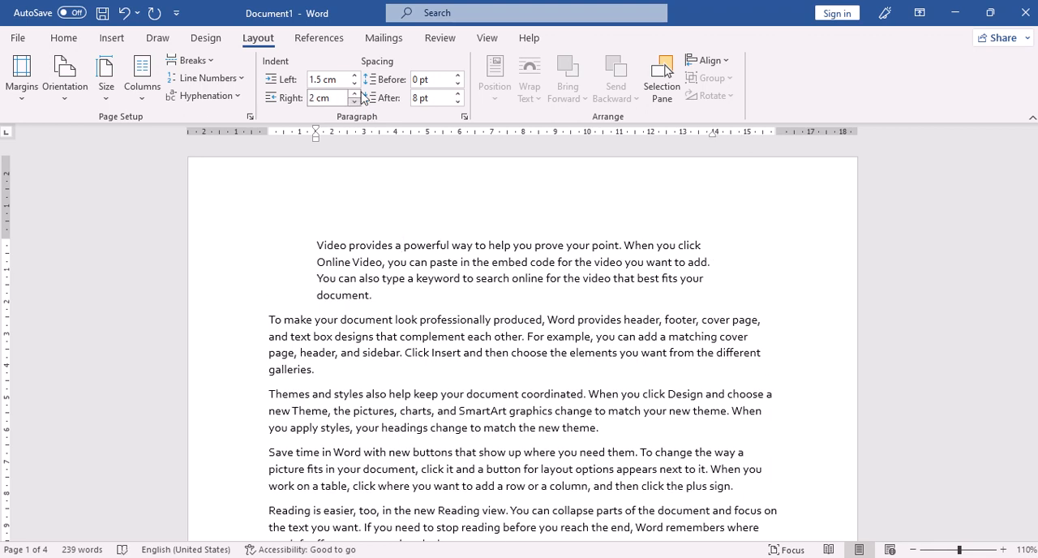
Step: Reset the first paragraph's left indent to 0 cm
click(355, 83)
click(354, 83)
click(354, 84)
click(355, 84)
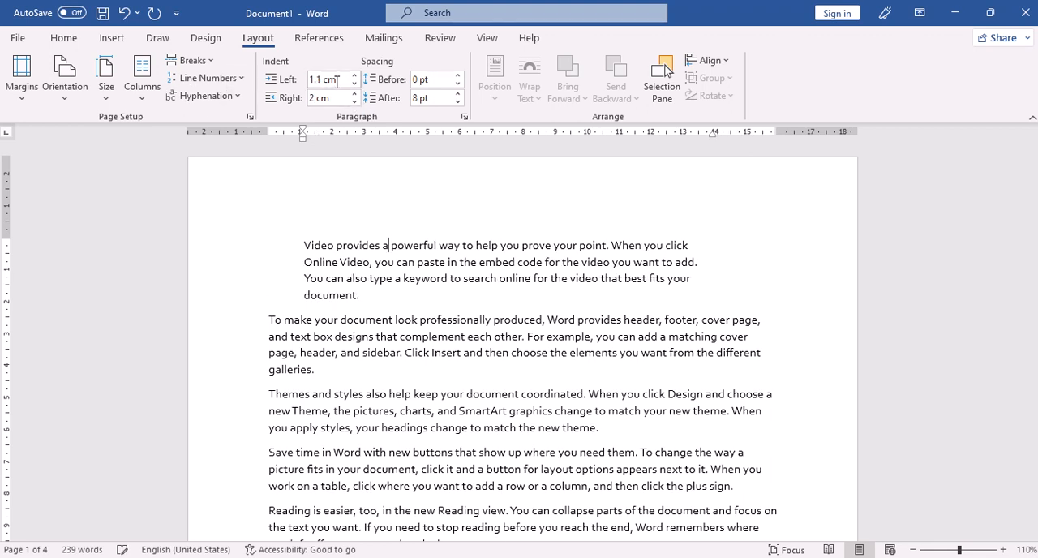
key(Delete)
key(Delete)
key(Delete)
text(0)
key(Return)
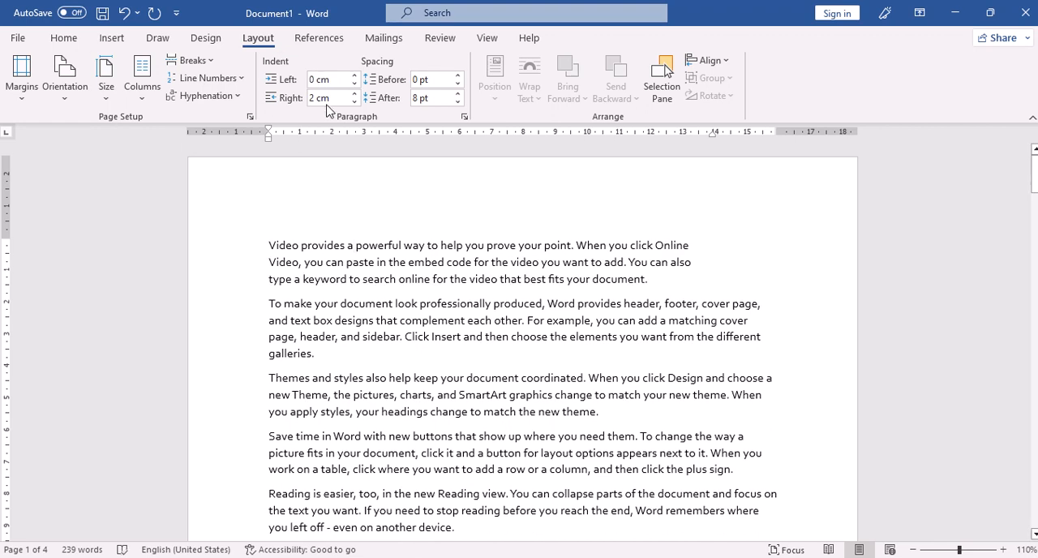
Step: Reset the first paragraph's right indent to 0 cm
click(339, 99)
key(Home)
key(Delete)
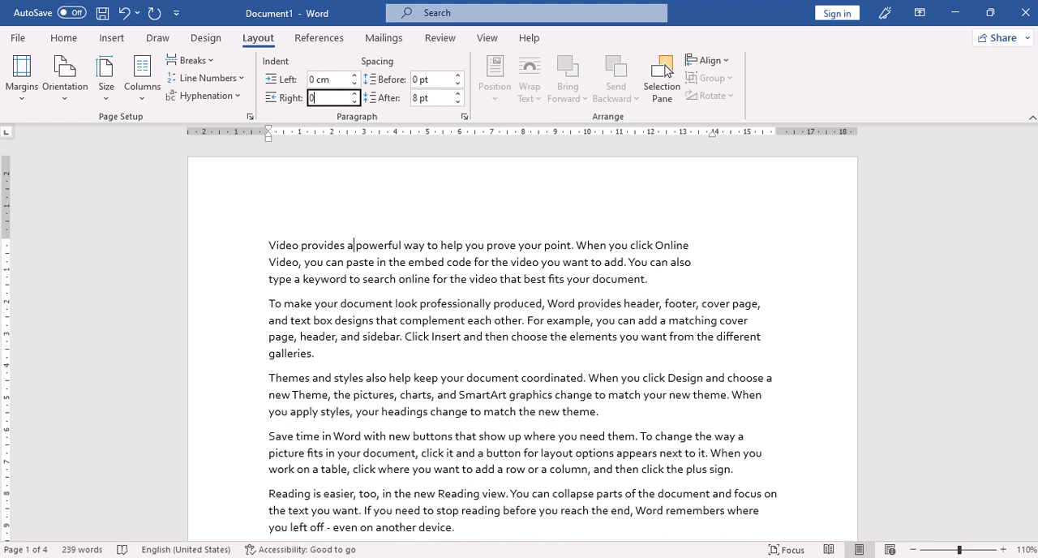
text(0)
key(Return)
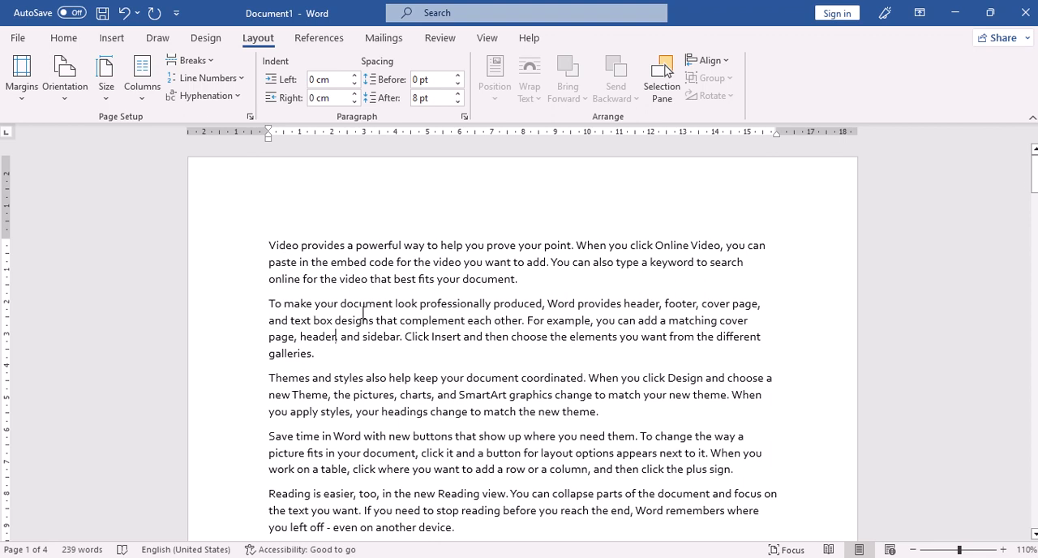
Step: Raise the right indent of the second paragraph to 2 cm
click(354, 94)
click(354, 94)
click(354, 94)
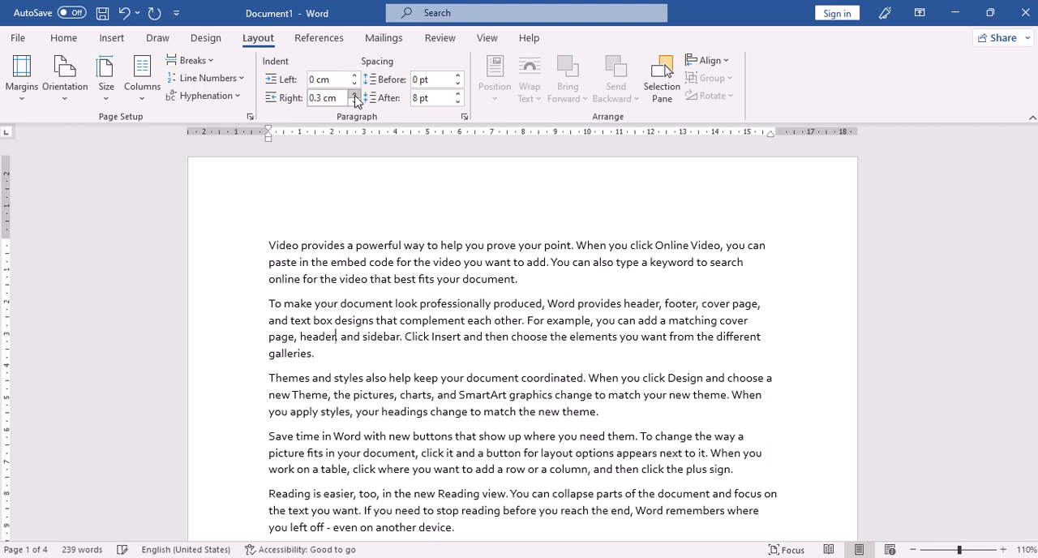
click(355, 94)
click(354, 94)
click(355, 95)
click(354, 94)
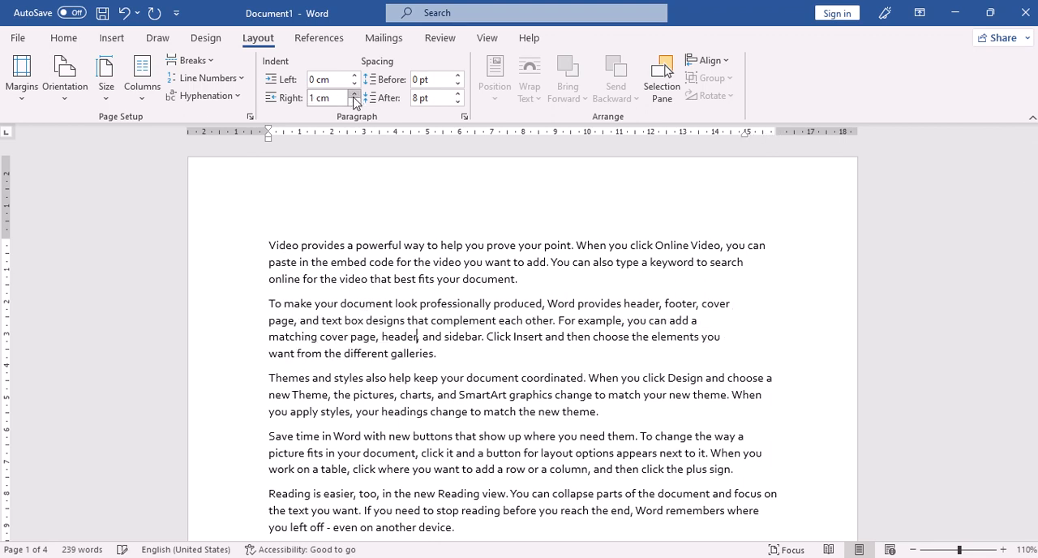
click(355, 94)
click(354, 95)
click(354, 94)
click(355, 94)
click(354, 94)
click(354, 94)
click(355, 94)
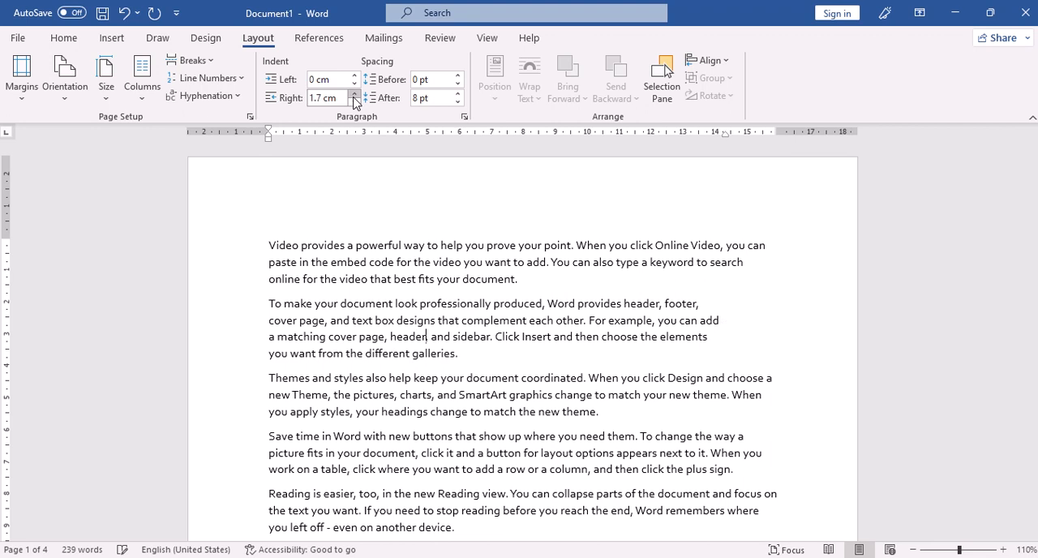
click(355, 94)
click(354, 94)
click(355, 94)
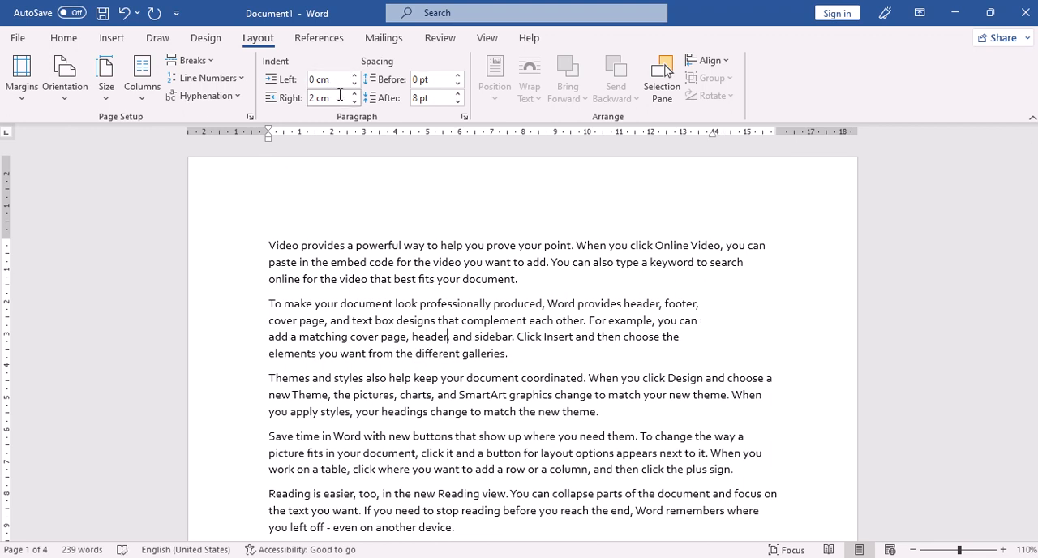
Step: Reset the second paragraph's right indent to 0 cm
click(340, 95)
text(0)
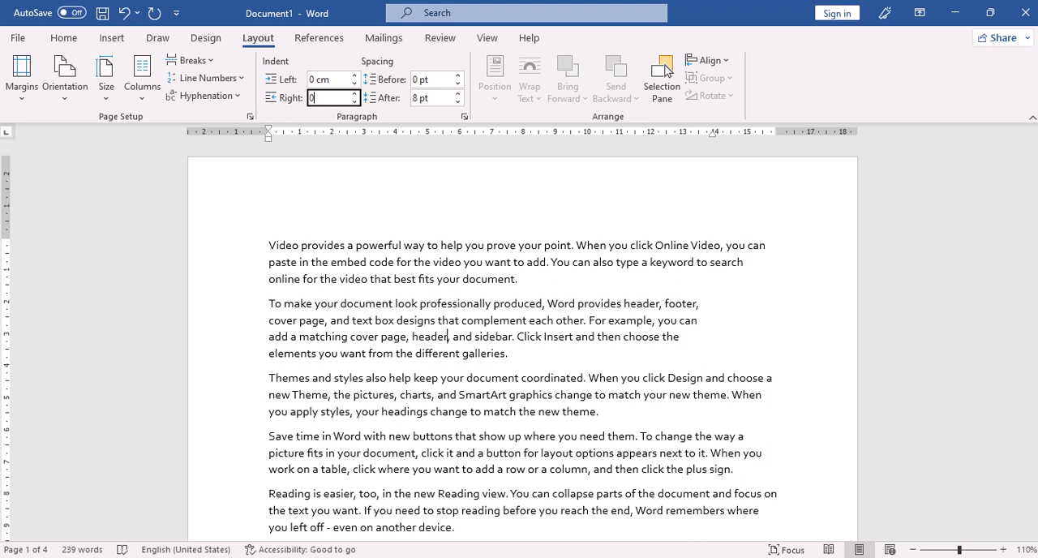
key(Return)
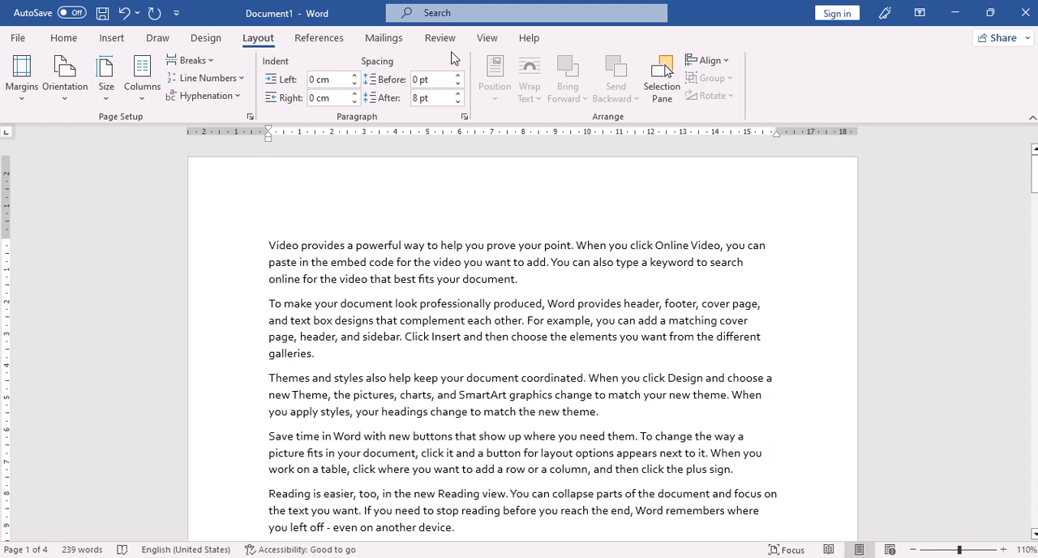
Step: Set the third paragraph's spacing before to Auto and increase its spacing after beyond 12 pt
click(457, 75)
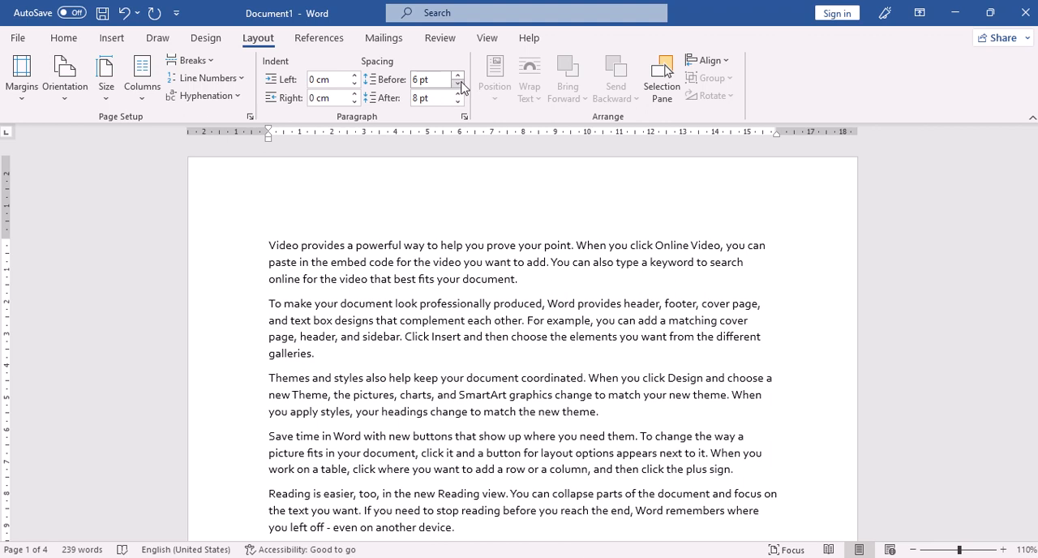
click(458, 83)
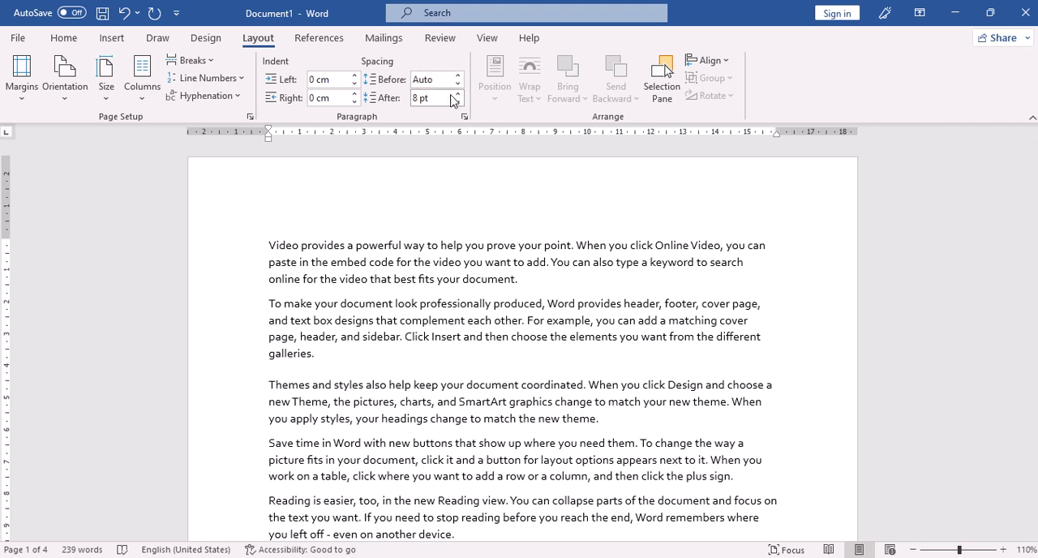
click(324, 385)
click(458, 94)
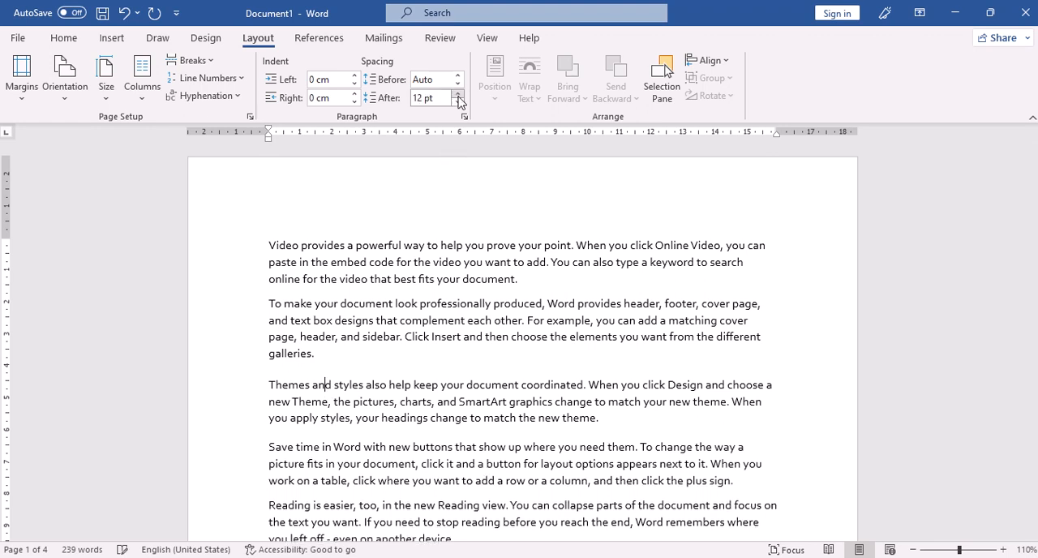
click(458, 94)
click(458, 94)
click(458, 94)
click(458, 95)
click(458, 94)
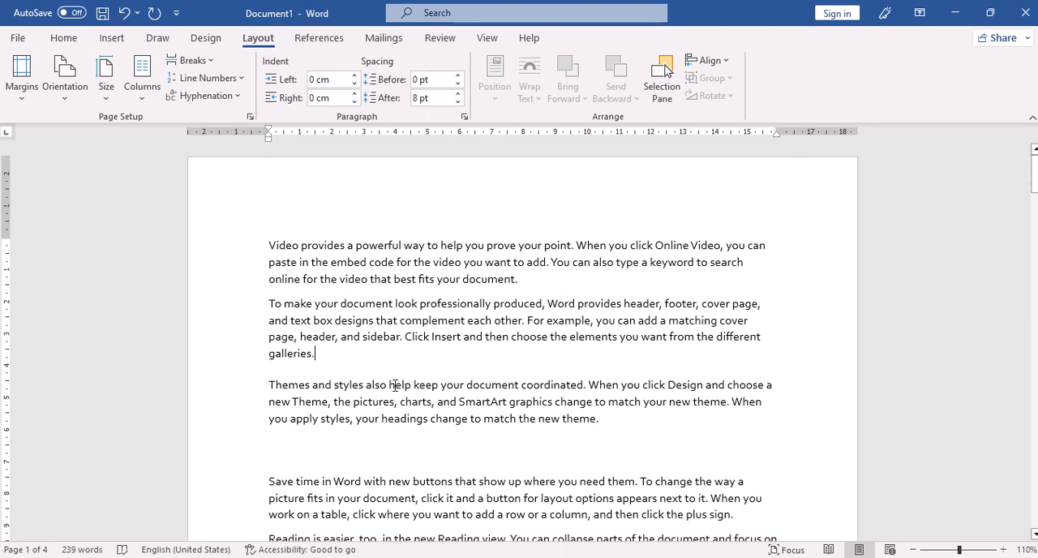
Step: Insert the picture file "my logo" from this device at the end of the second paragraph
click(111, 38)
click(154, 101)
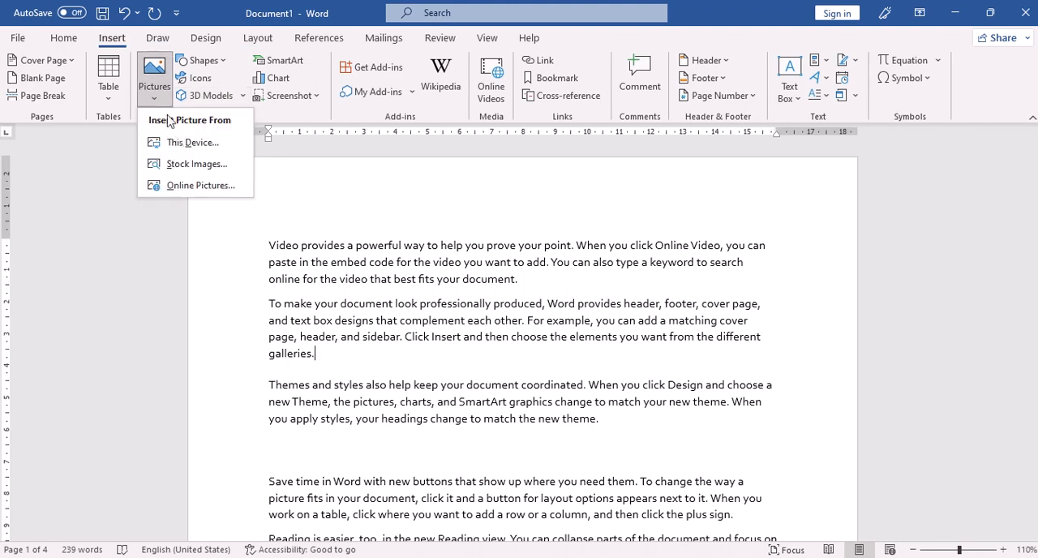
click(180, 142)
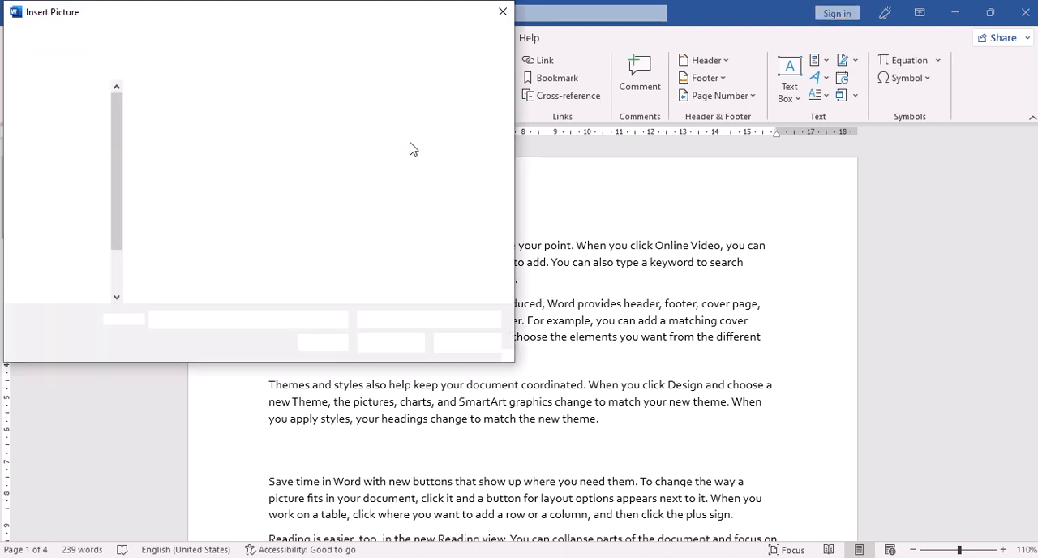
click(172, 242)
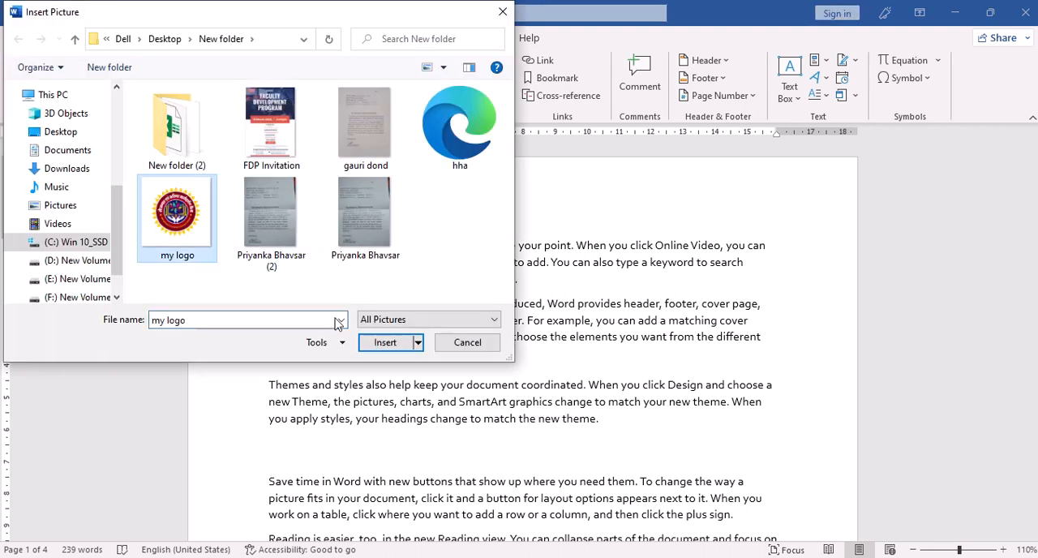
click(374, 341)
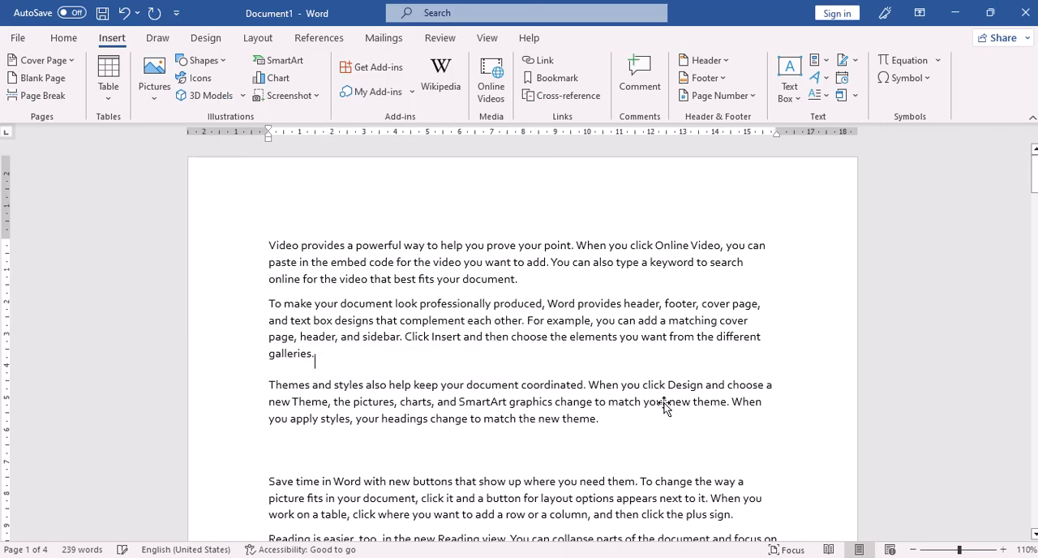
scroll(456, 292, down, 6)
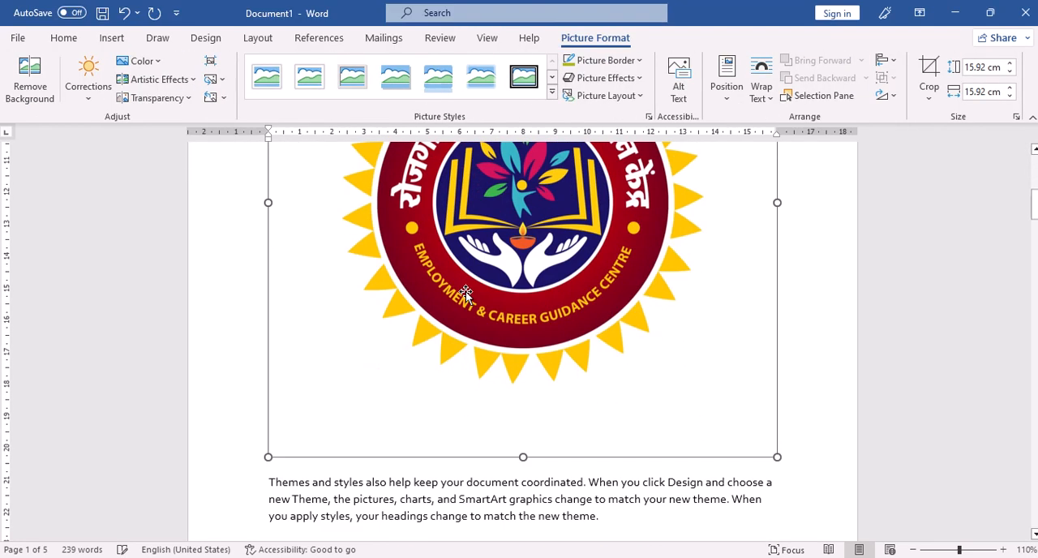
scroll(466, 292, up, 5)
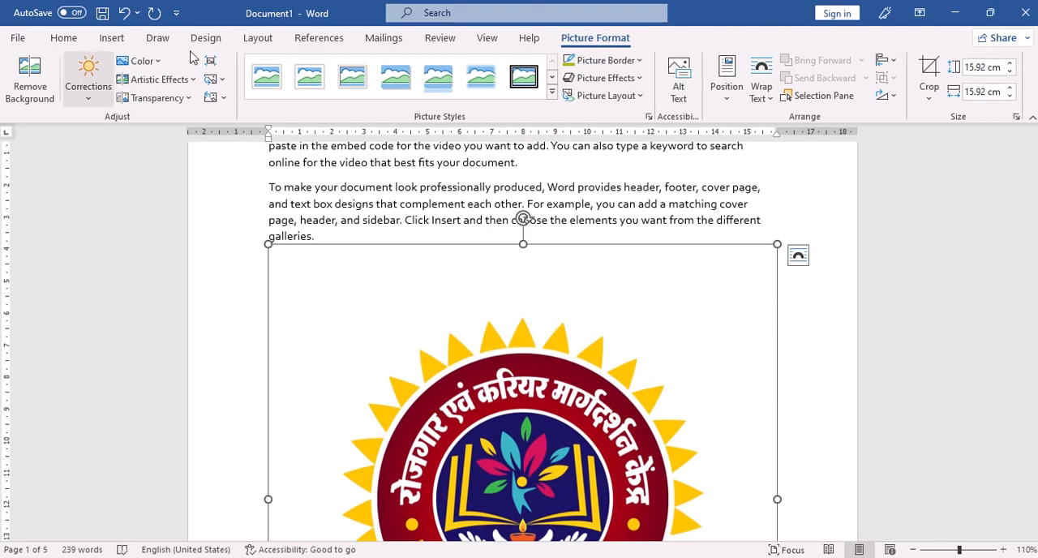
Step: Position the logo picture at the top left of the page with text wrapping
click(258, 38)
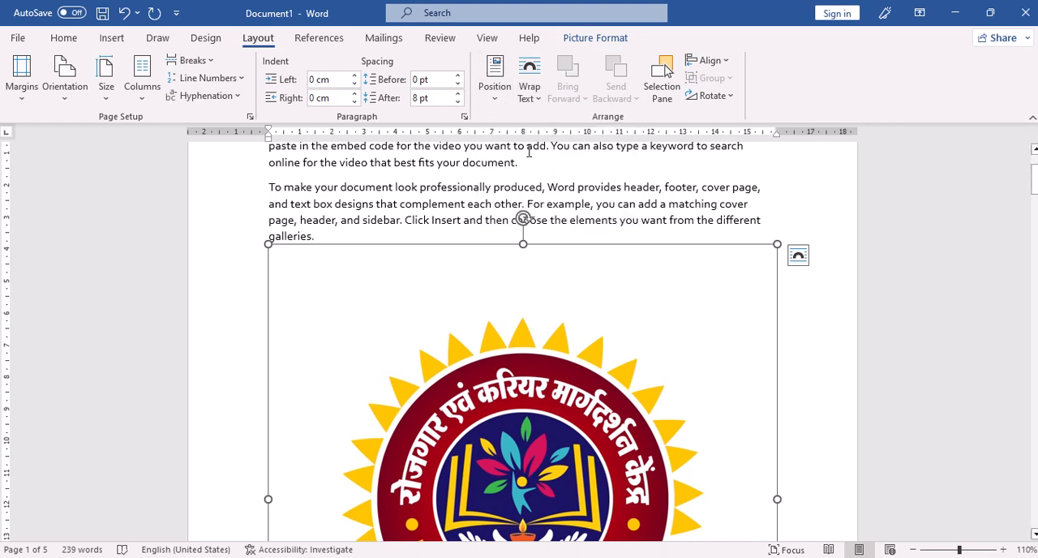
click(499, 94)
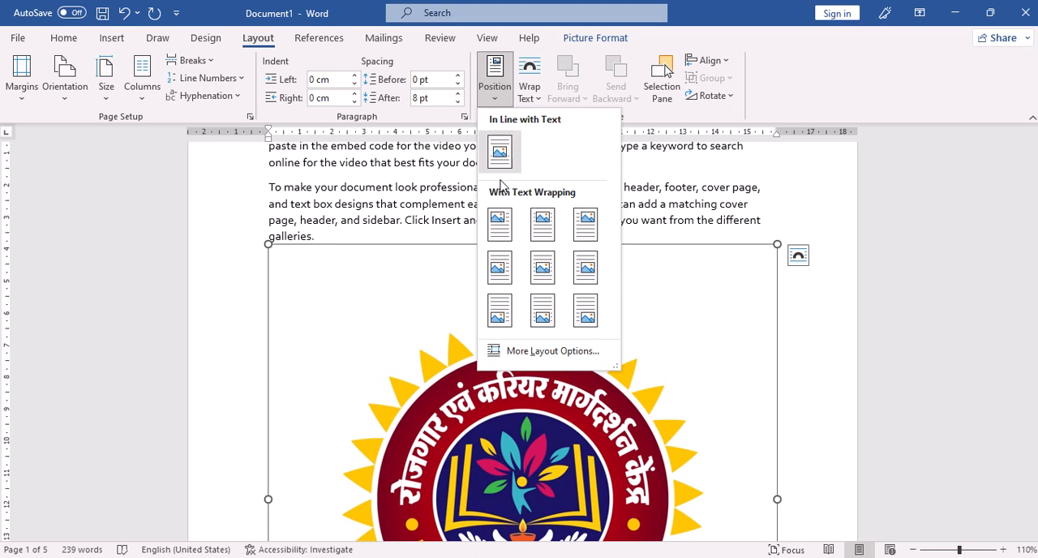
click(496, 225)
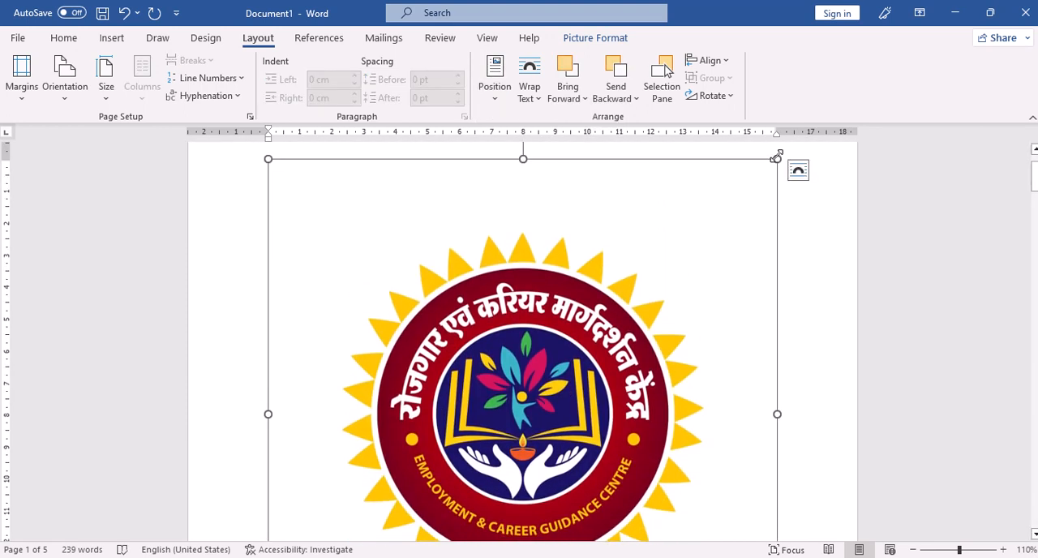
Step: Shrink the logo picture proportionally to about 3 cm wide
drag(777, 159, 456, 490)
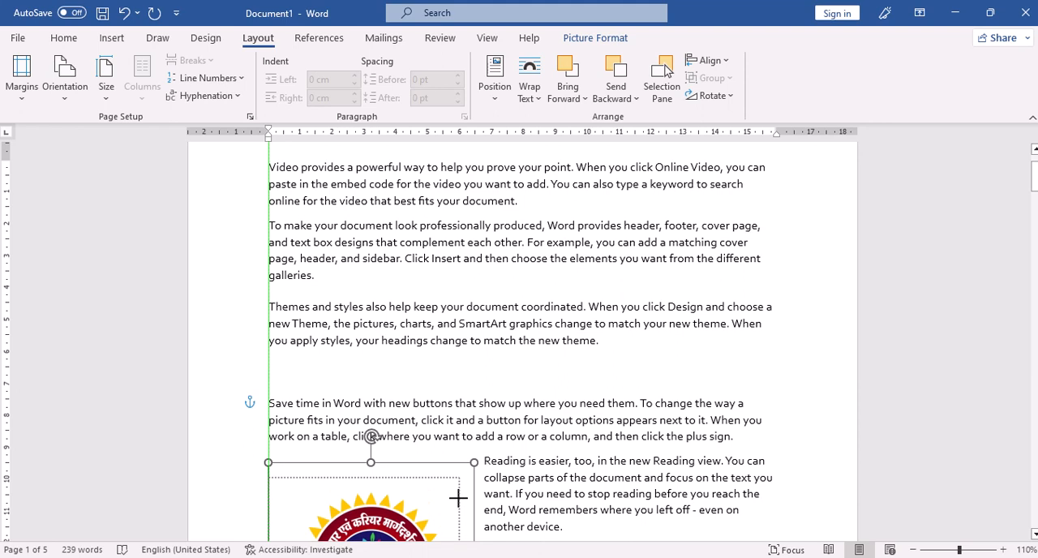
scroll(595, 236, down, 5)
scroll(586, 243, up, 5)
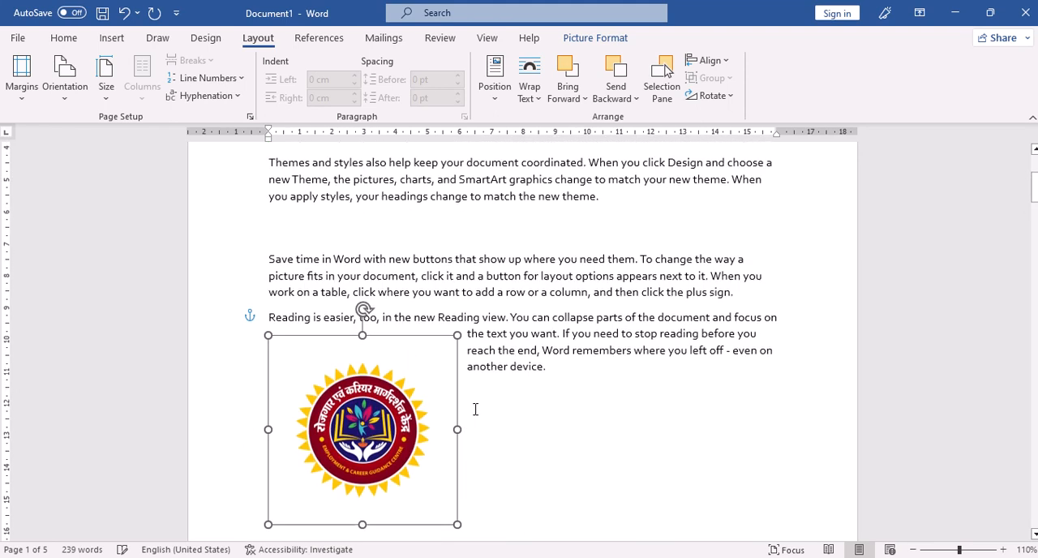
drag(448, 522, 366, 371)
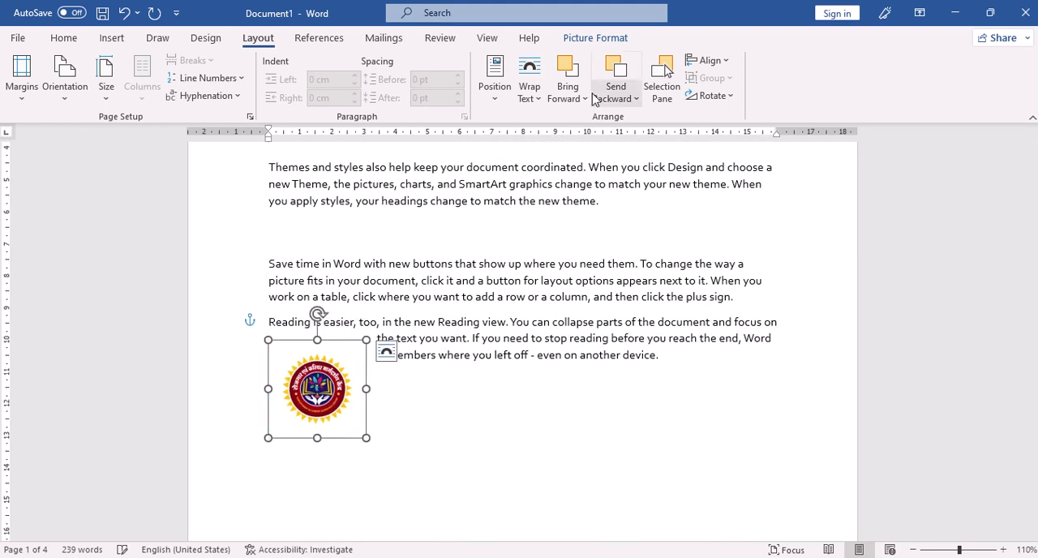
Step: Apply Square text wrapping to the logo and position it at the top left of the page
click(533, 101)
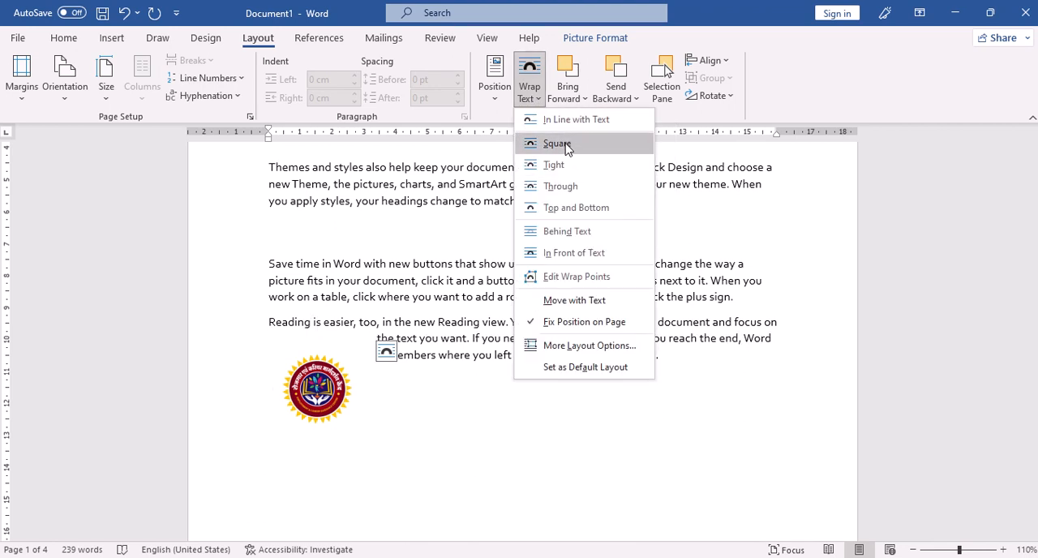
click(566, 146)
scroll(389, 276, up, 5)
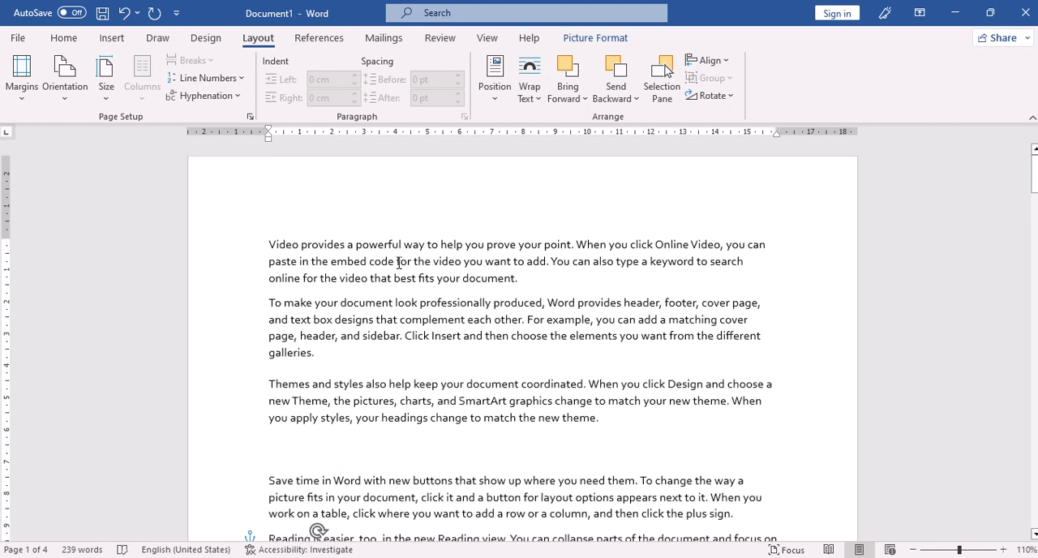
click(496, 104)
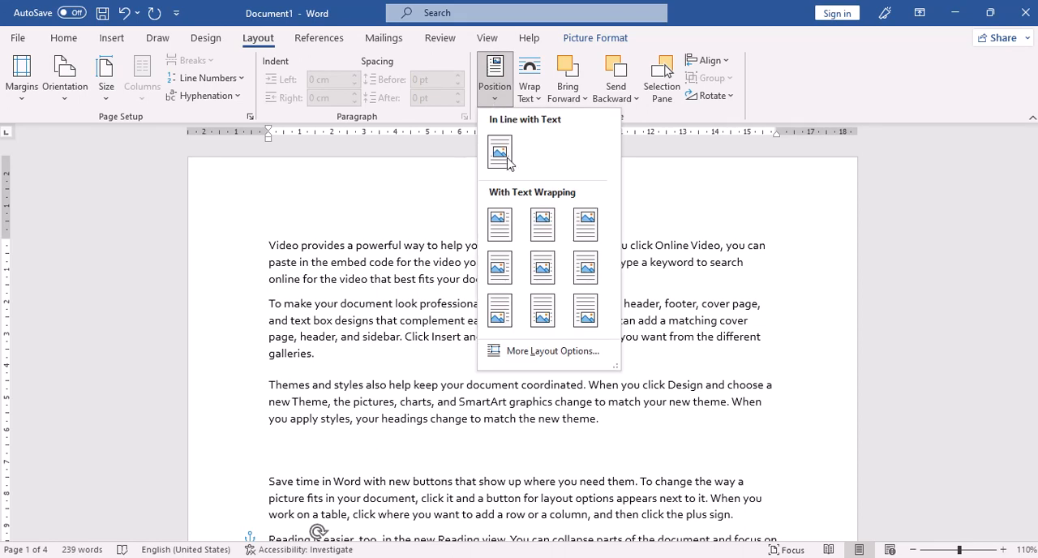
click(500, 224)
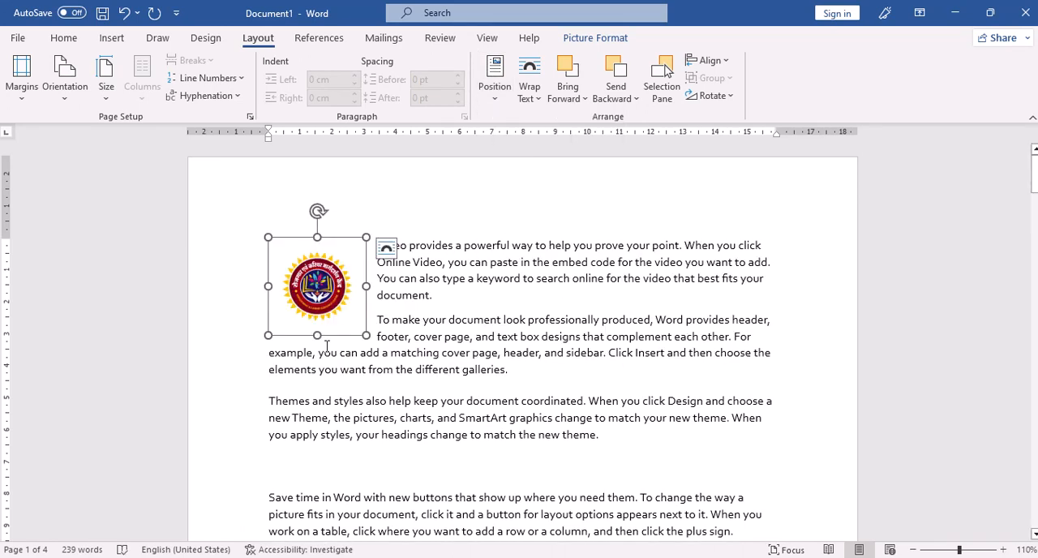
Step: Position the logo in the middle center of the page with text wrapping
click(486, 106)
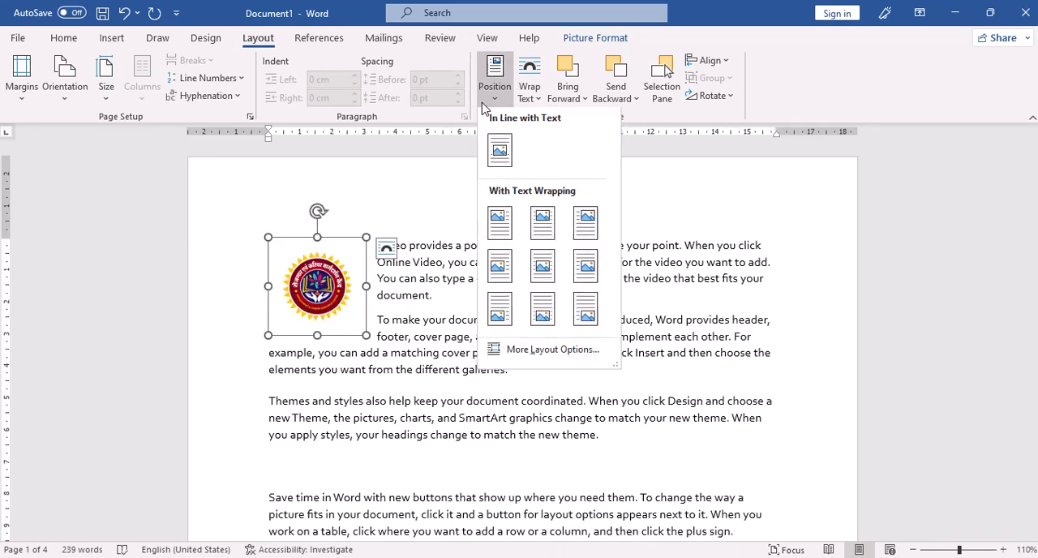
click(559, 277)
scroll(552, 341, down, 8)
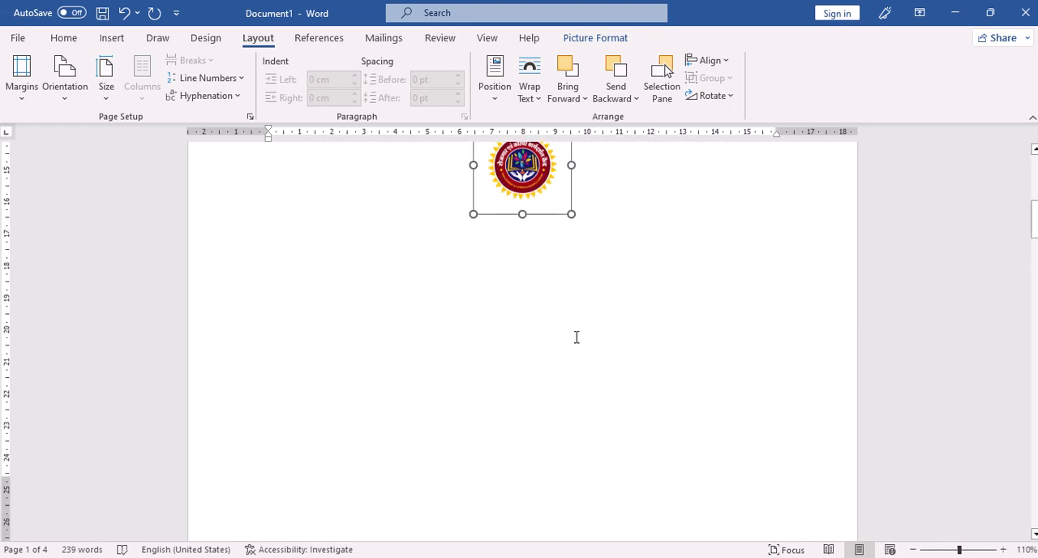
scroll(572, 320, up, 5)
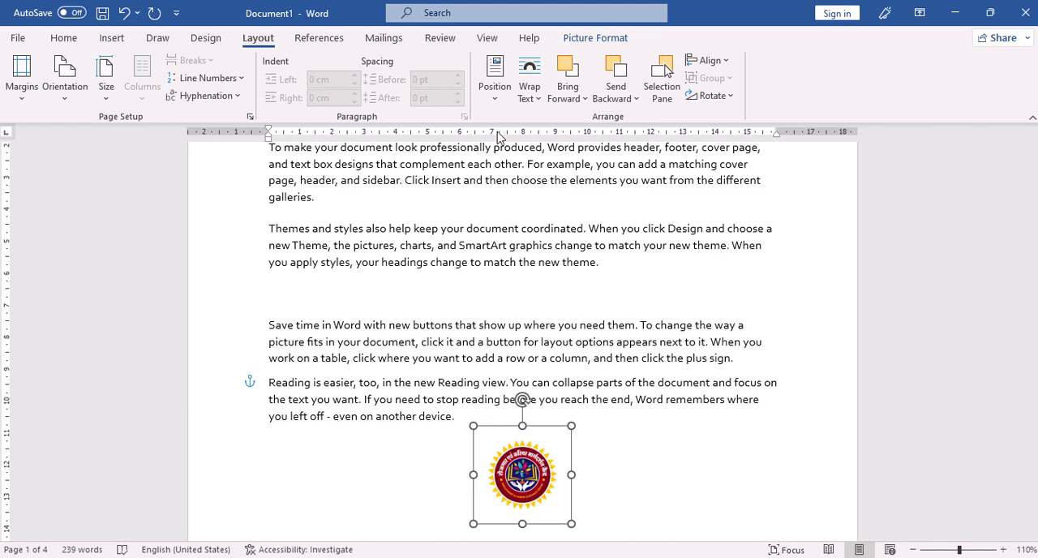
Step: Position the logo at the top right of the page with text wrapping
click(503, 101)
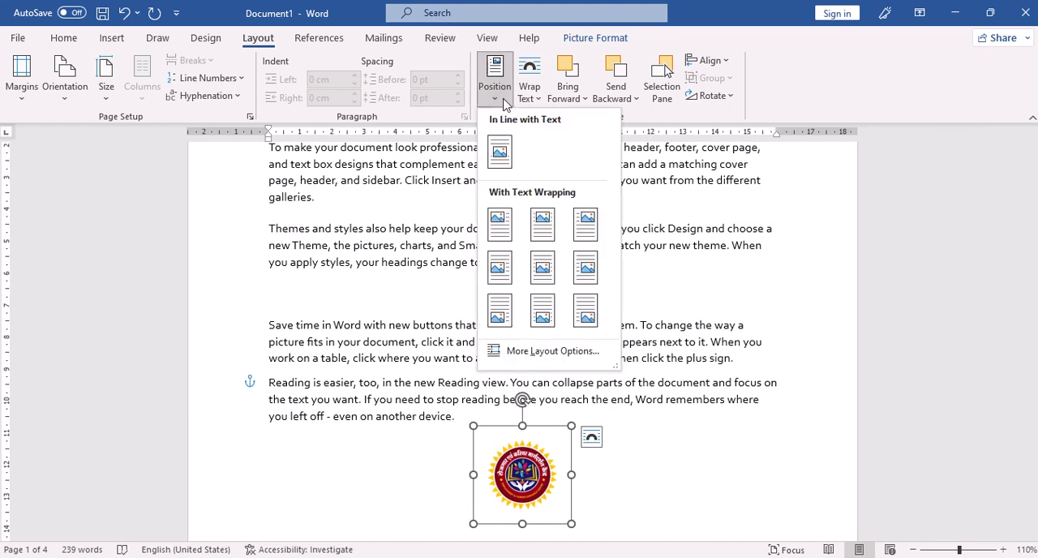
click(586, 224)
scroll(742, 288, up, 4)
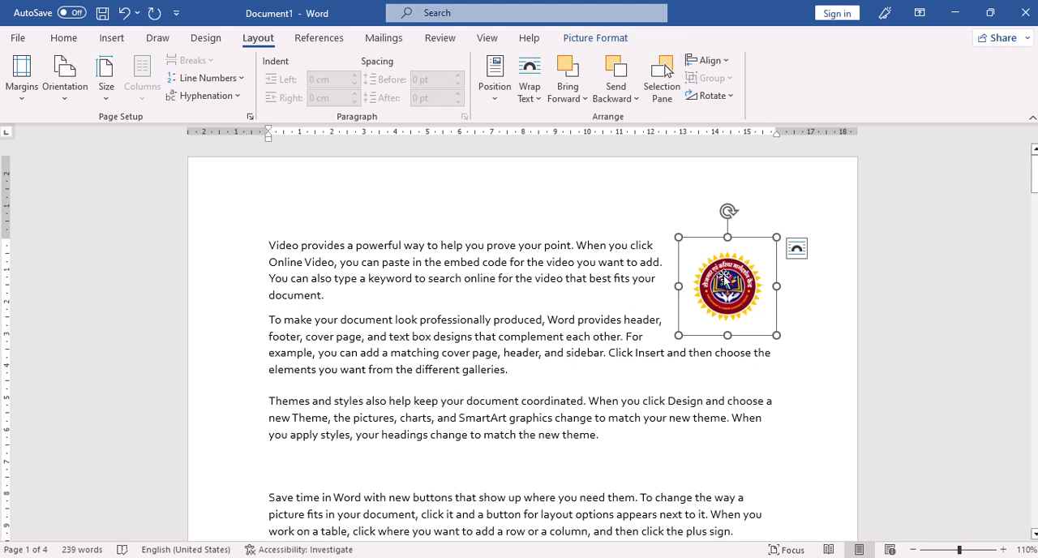
Step: Give the logo Top and Bottom text wrapping and place it between the lines of the second paragraph
drag(701, 306, 517, 417)
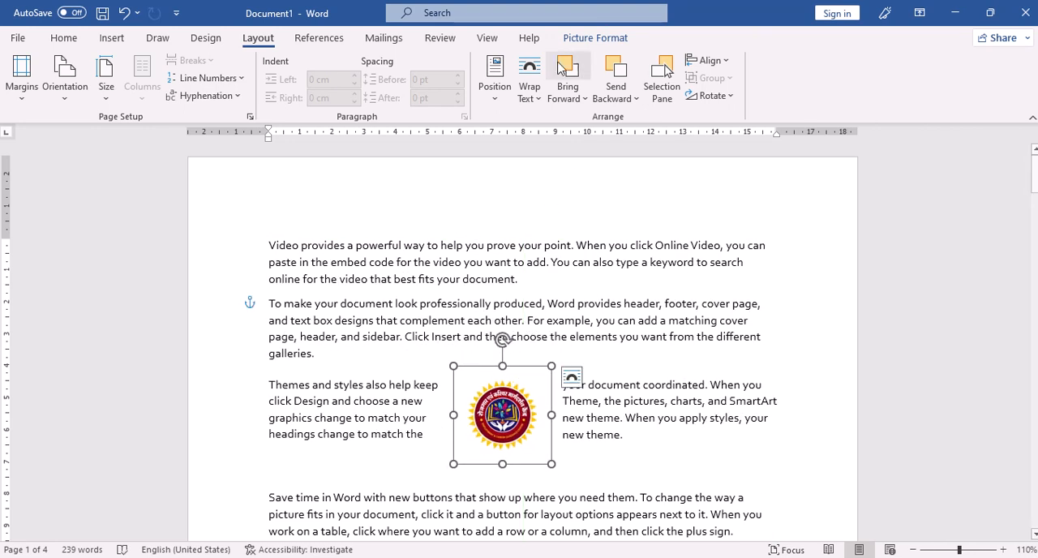
click(535, 102)
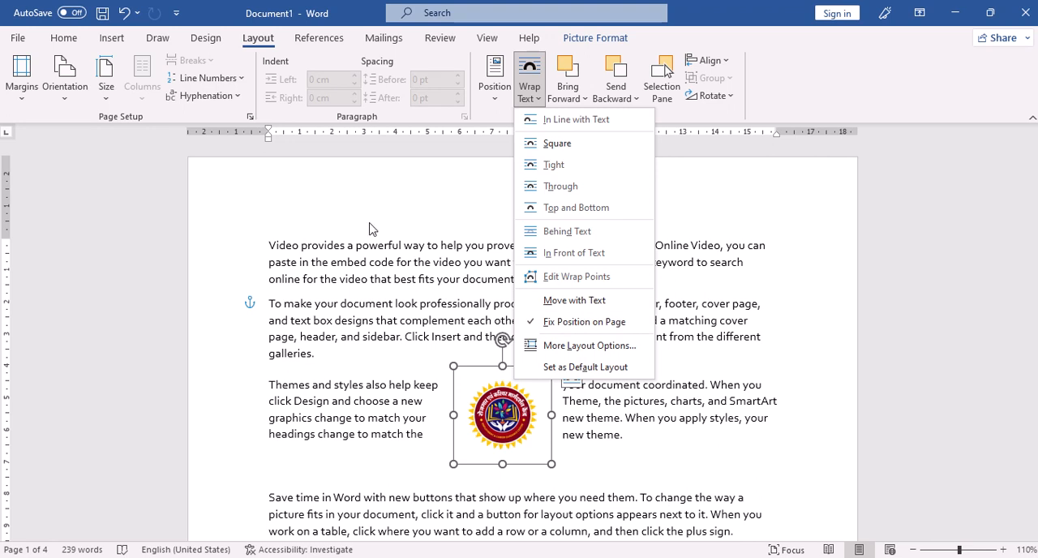
click(589, 209)
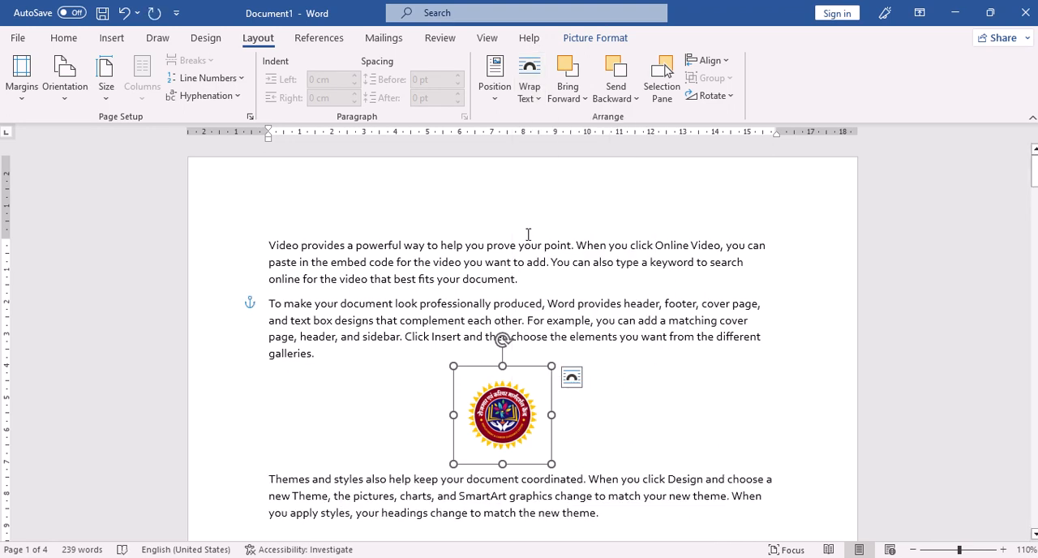
drag(521, 412, 506, 379)
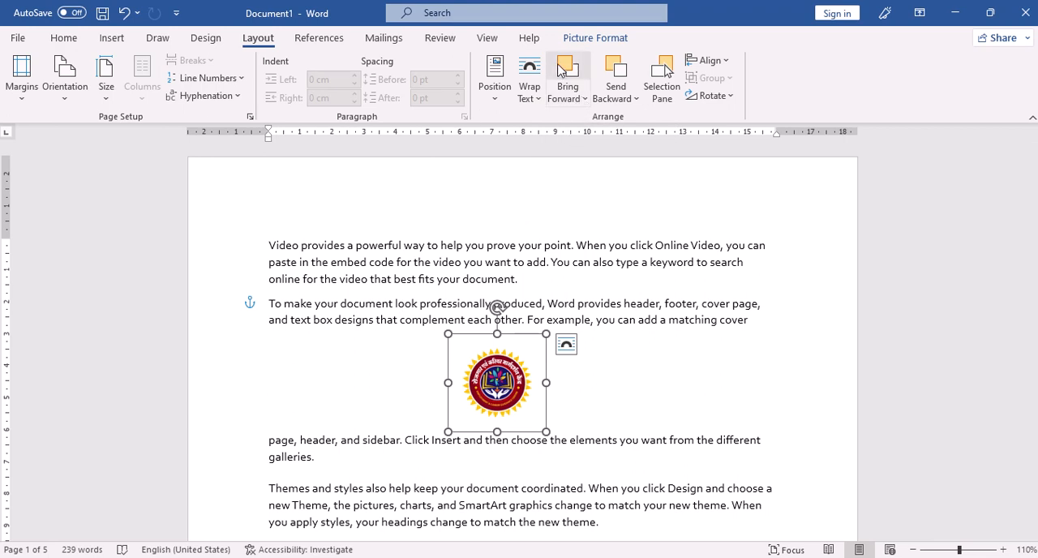
click(726, 62)
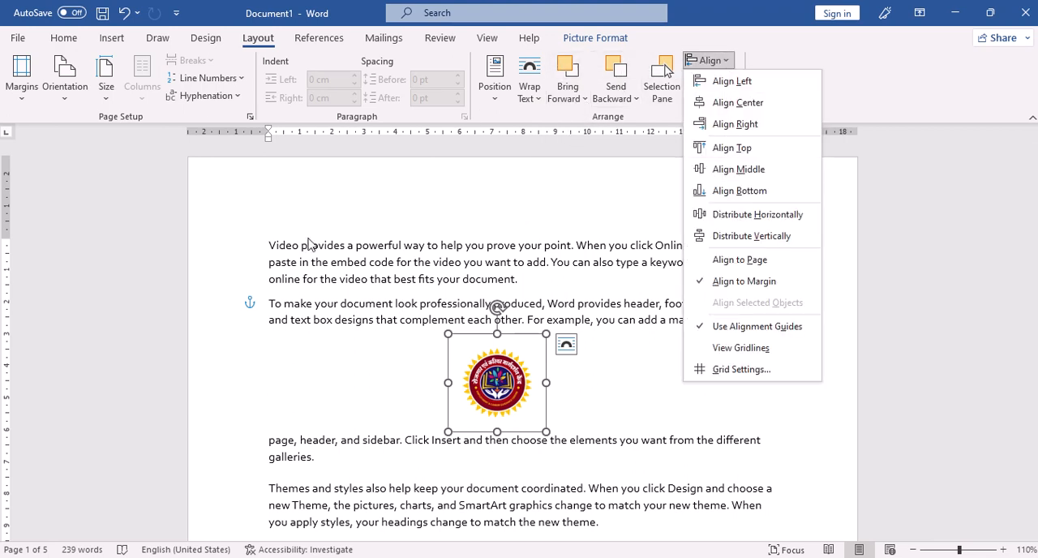
click(357, 259)
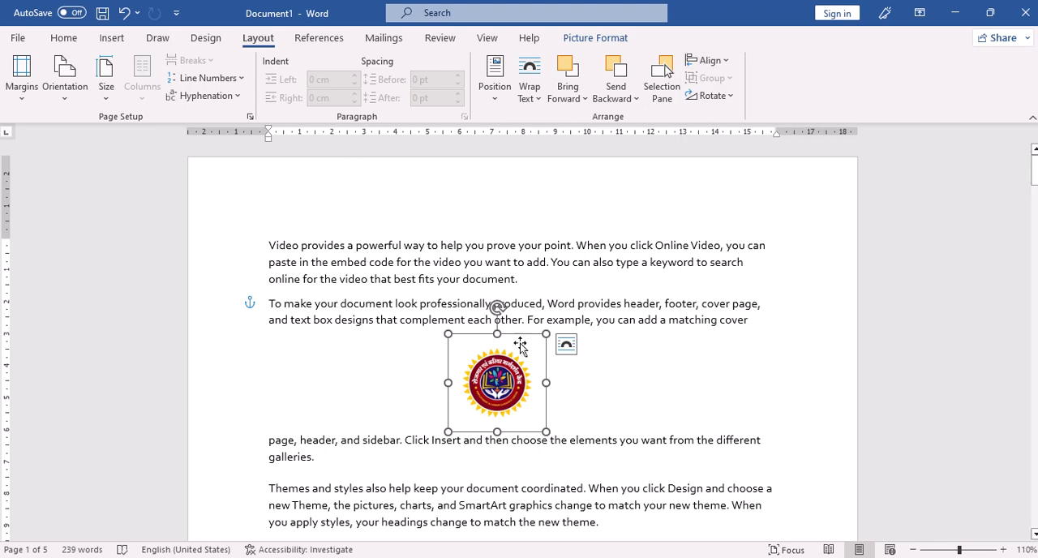
Step: Delete the logo picture and all of the document's text
key(Delete)
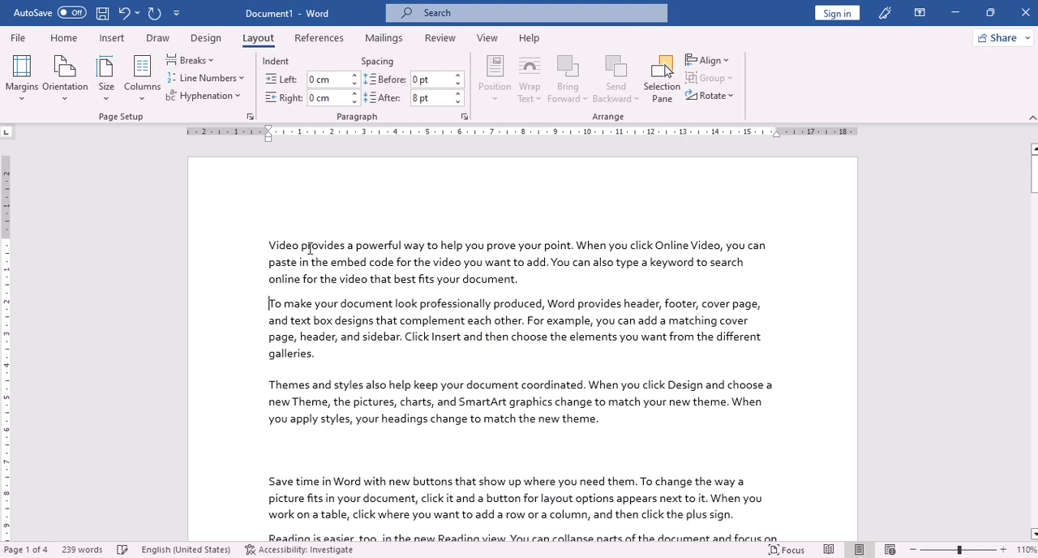
drag(261, 244, 465, 170)
key(Delete)
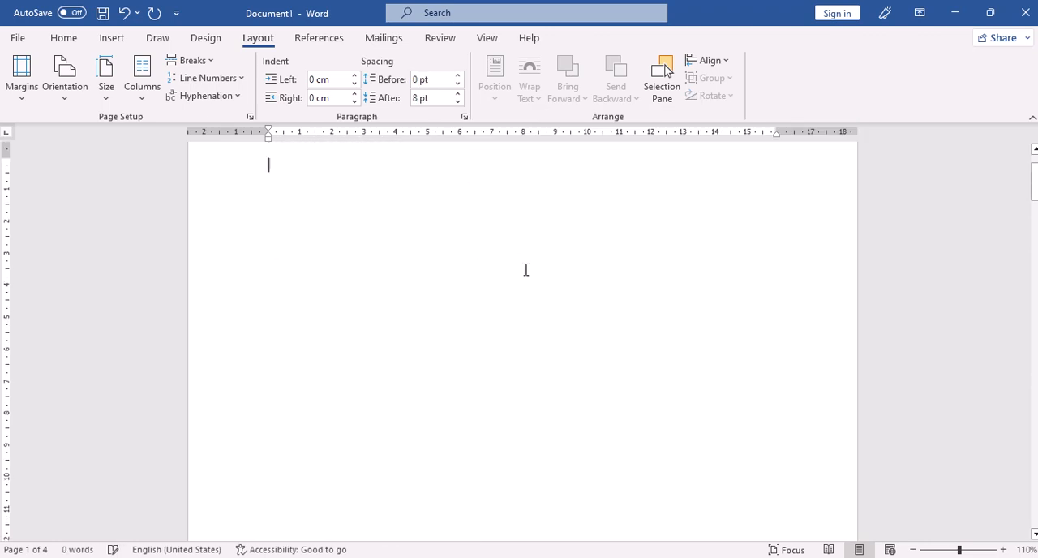
Step: Look through all pages of the document to examine the pictures on them
scroll(517, 269, down, 7)
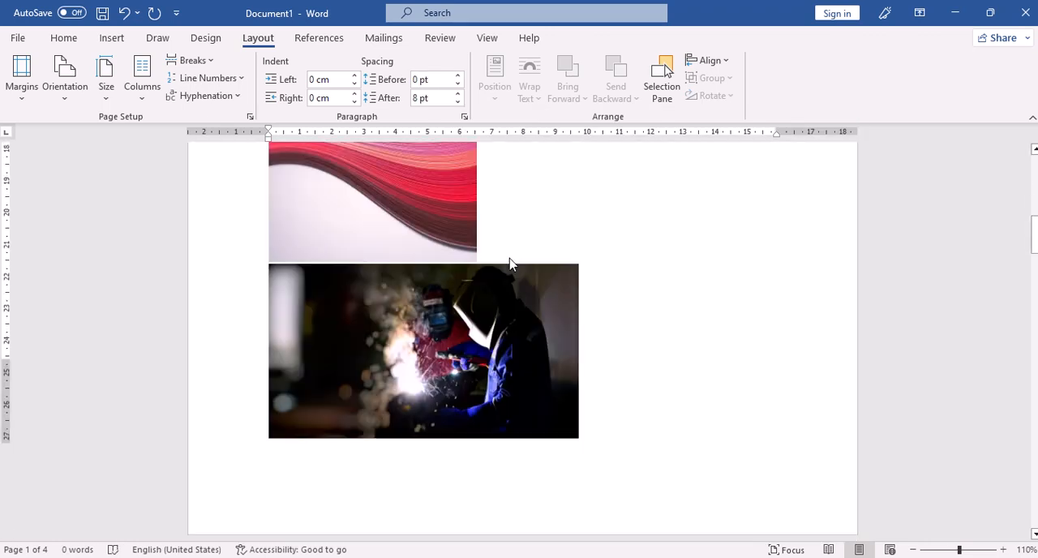
scroll(503, 252, up, 2)
scroll(462, 232, up, 3)
scroll(462, 232, down, 12)
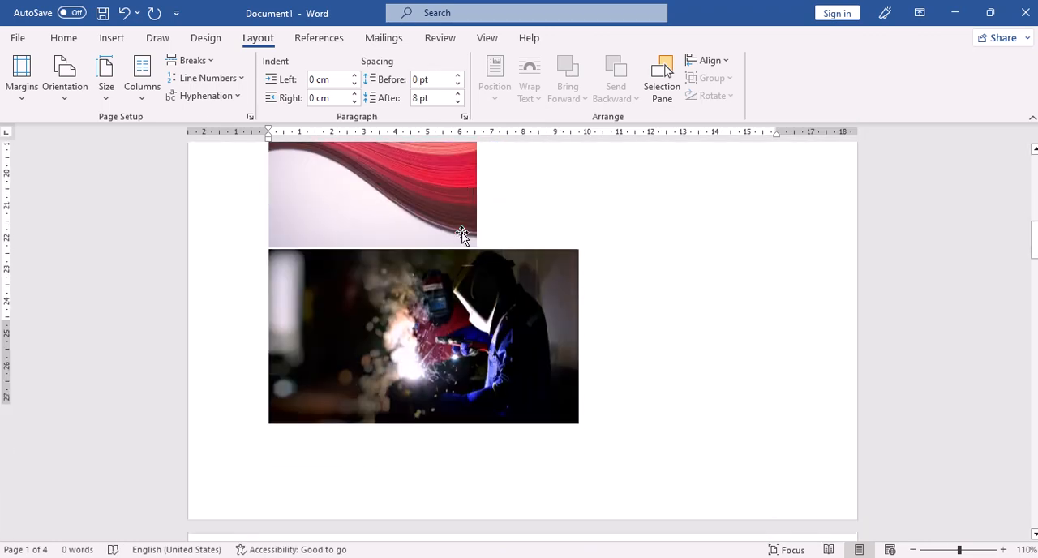
scroll(461, 244, down, 18)
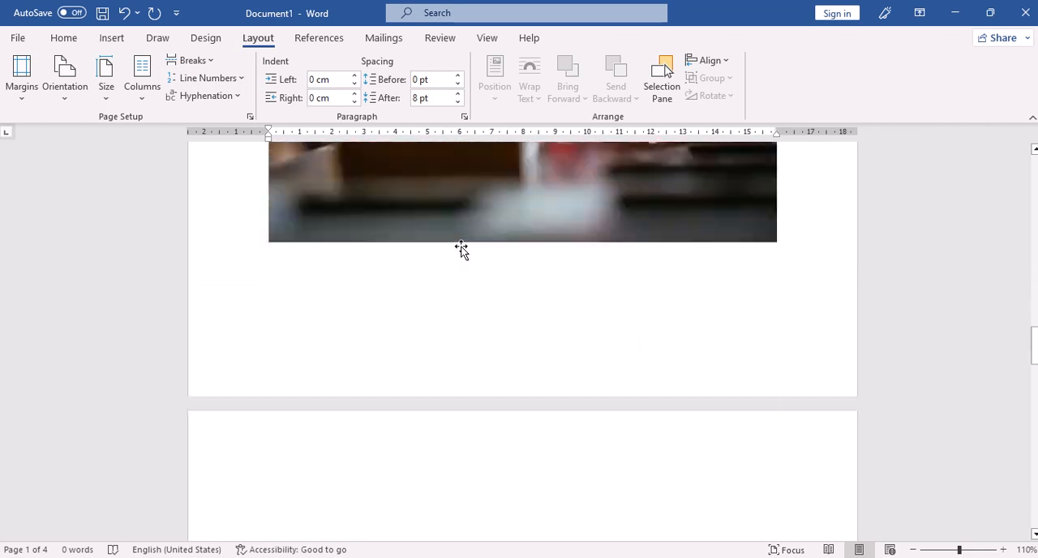
scroll(462, 253, down, 15)
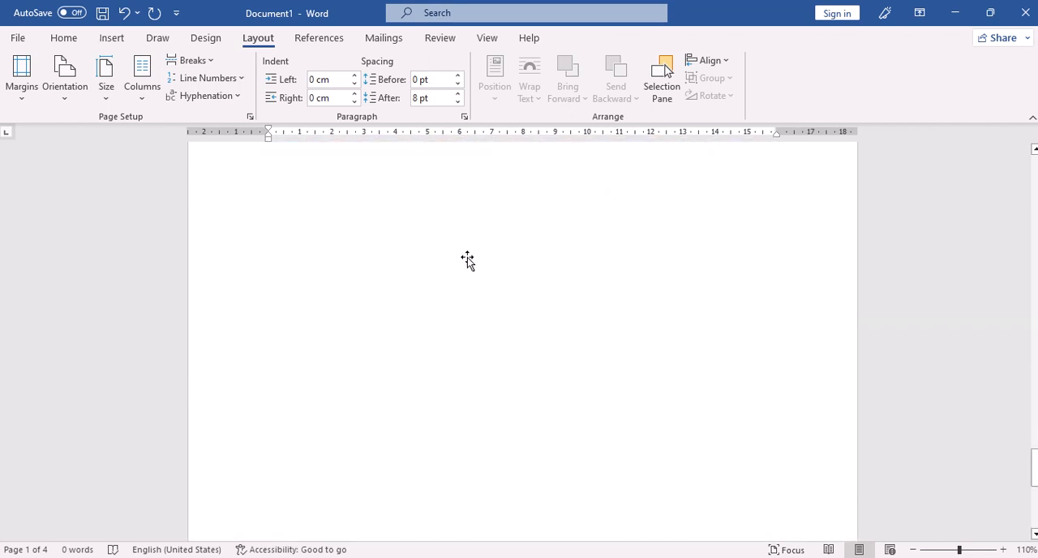
scroll(468, 260, up, 10)
scroll(463, 262, up, 20)
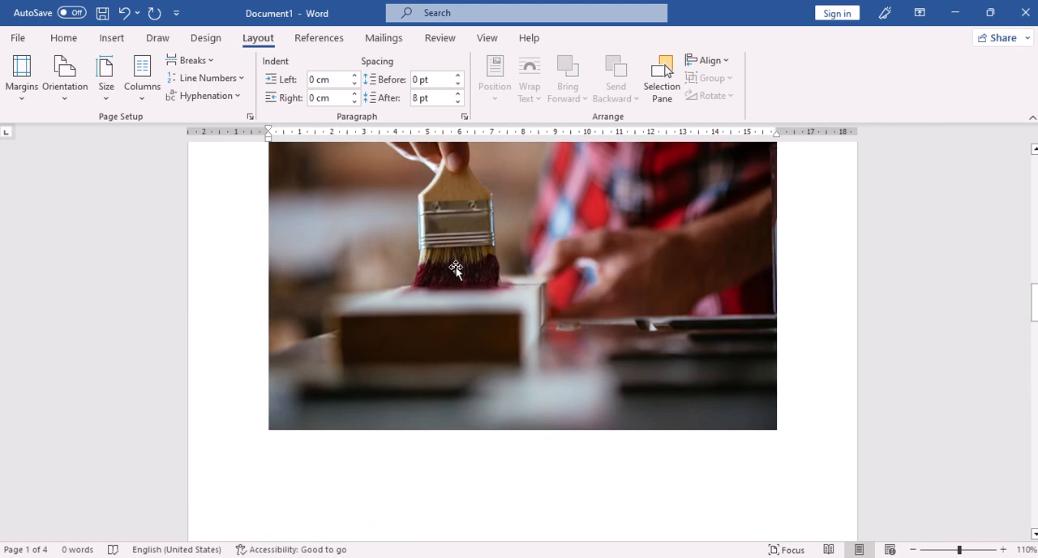
scroll(458, 264, up, 10)
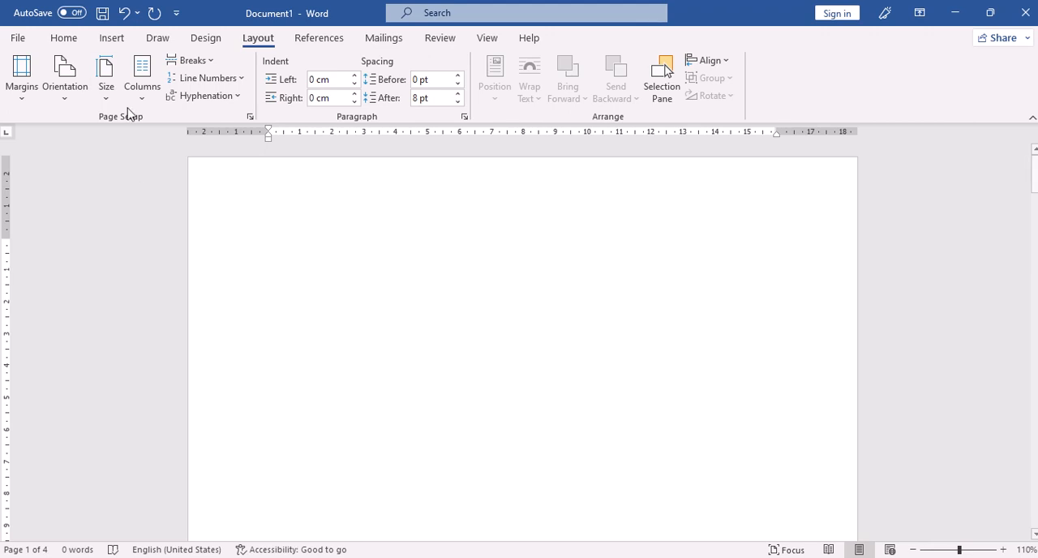
Step: Change the document's page orientation to Landscape
click(106, 93)
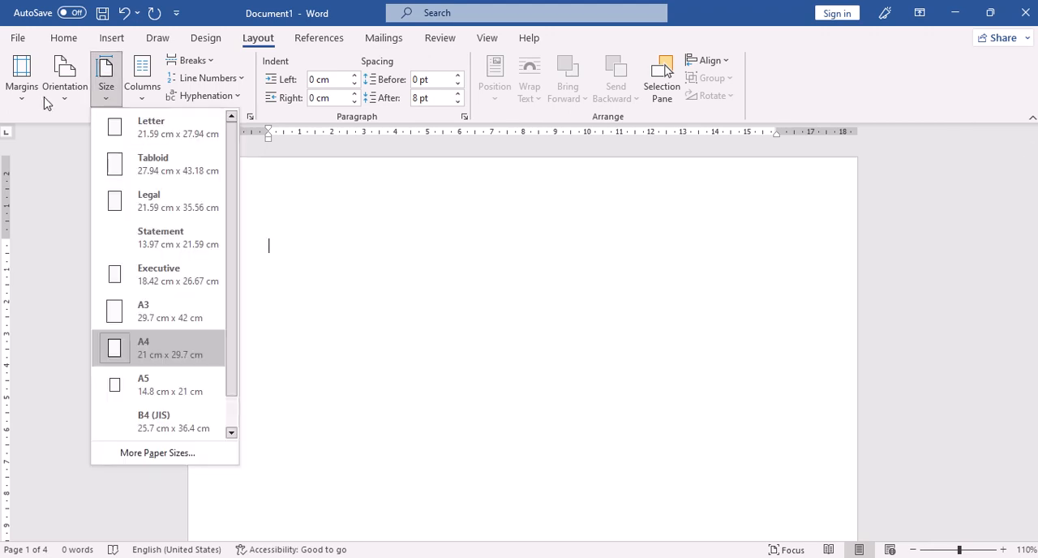
click(70, 99)
click(390, 344)
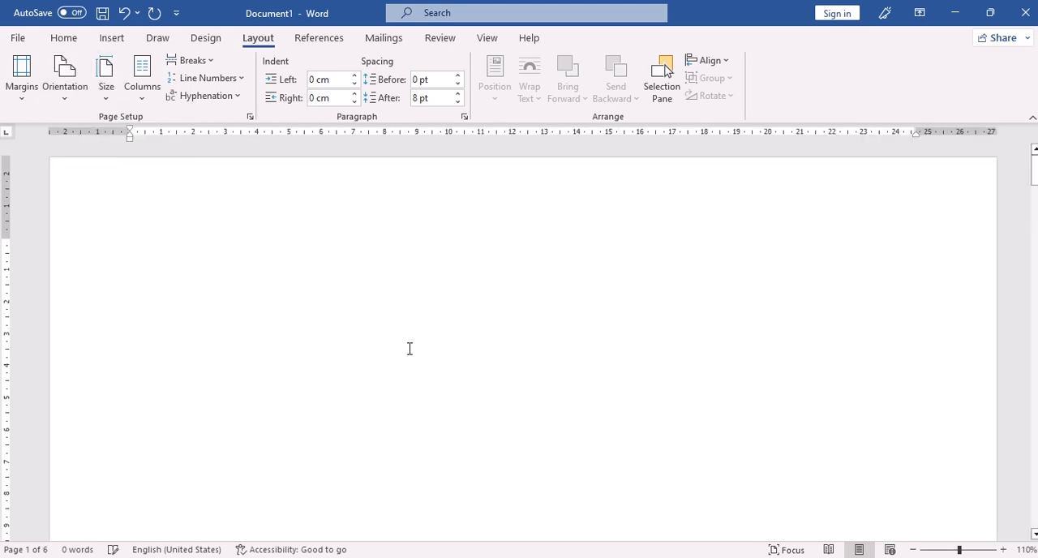
ctrl+scroll(408, 344, down, 7)
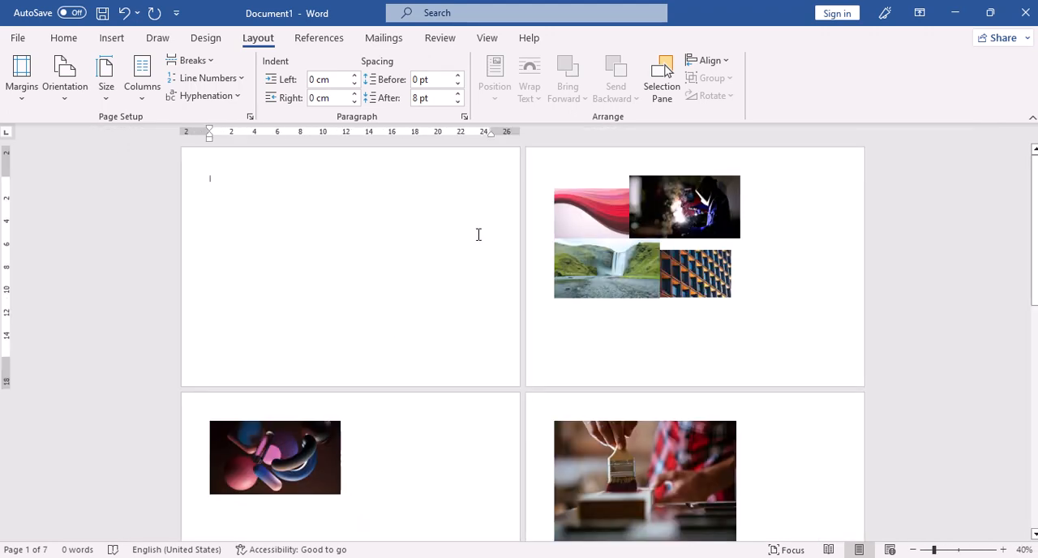
Step: Move the abstract colored-shapes picture and the welder picture side by side onto the empty first page
click(681, 206)
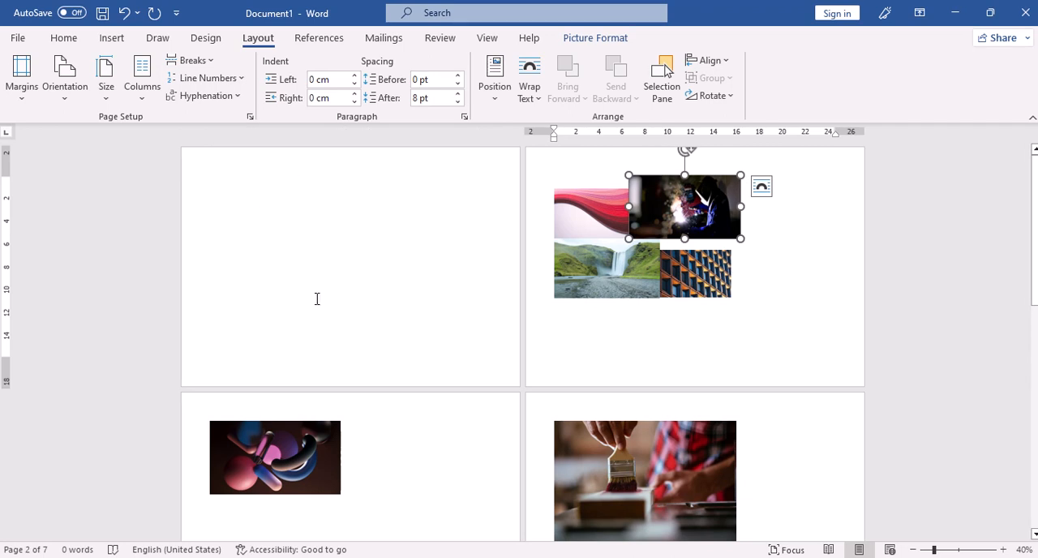
click(243, 327)
click(248, 243)
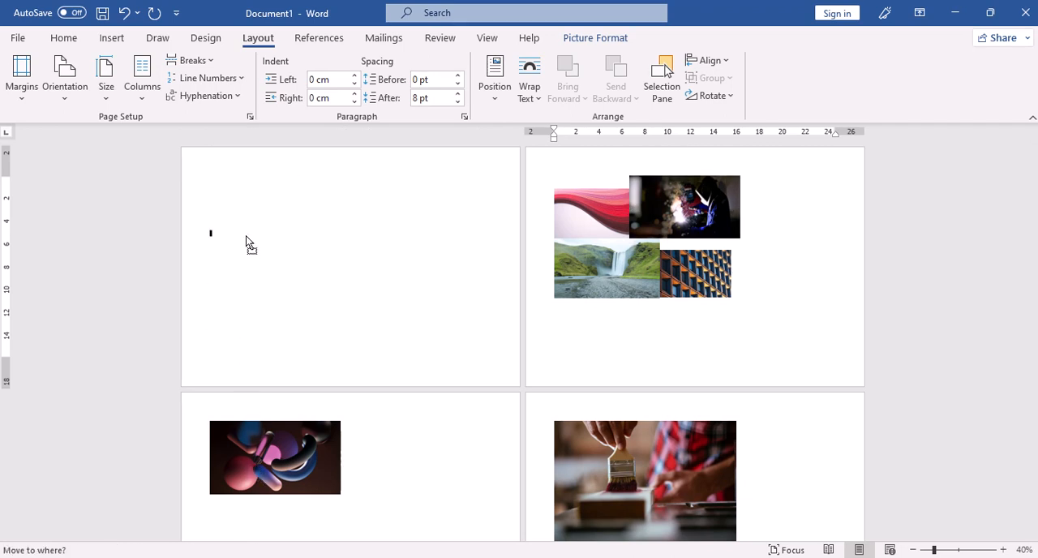
drag(247, 250, 248, 251)
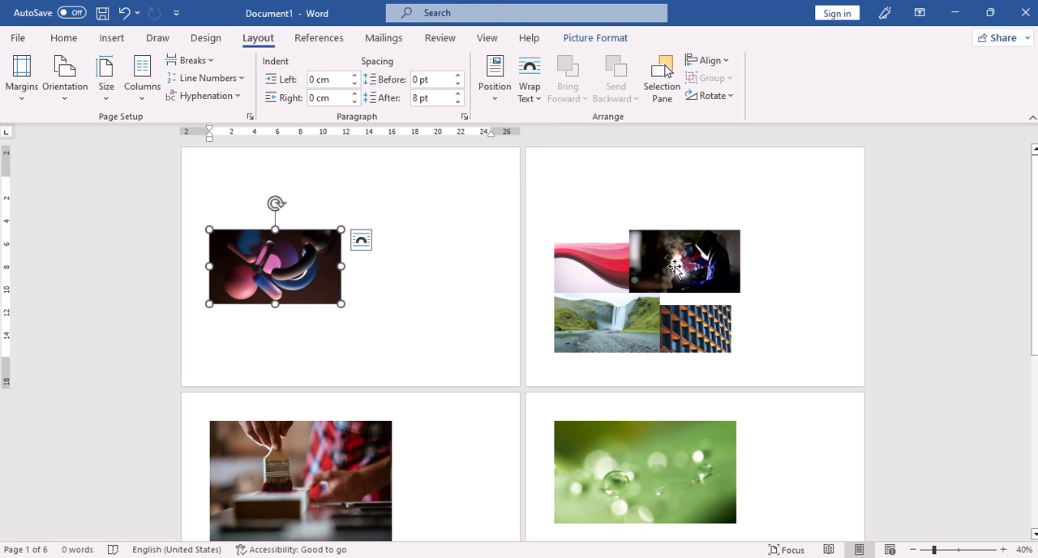
drag(700, 267, 466, 238)
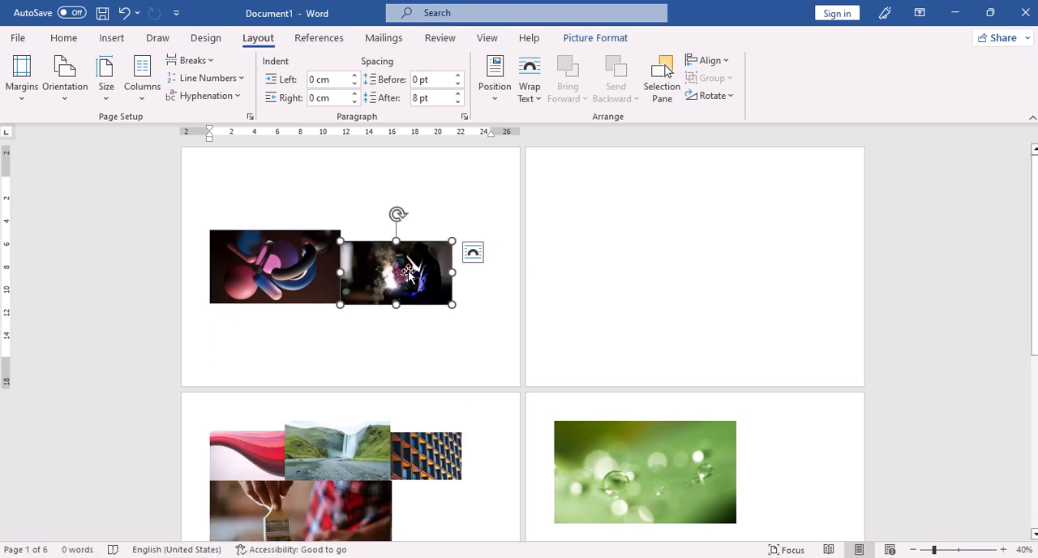
Step: Apply Square text wrapping to the welder picture on the first page
drag(356, 281, 450, 252)
click(540, 94)
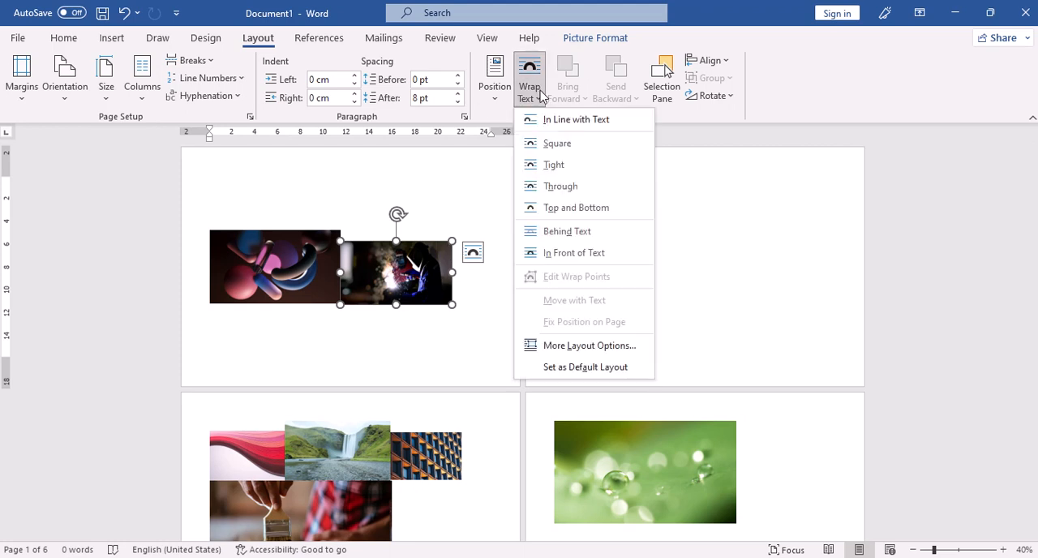
click(565, 151)
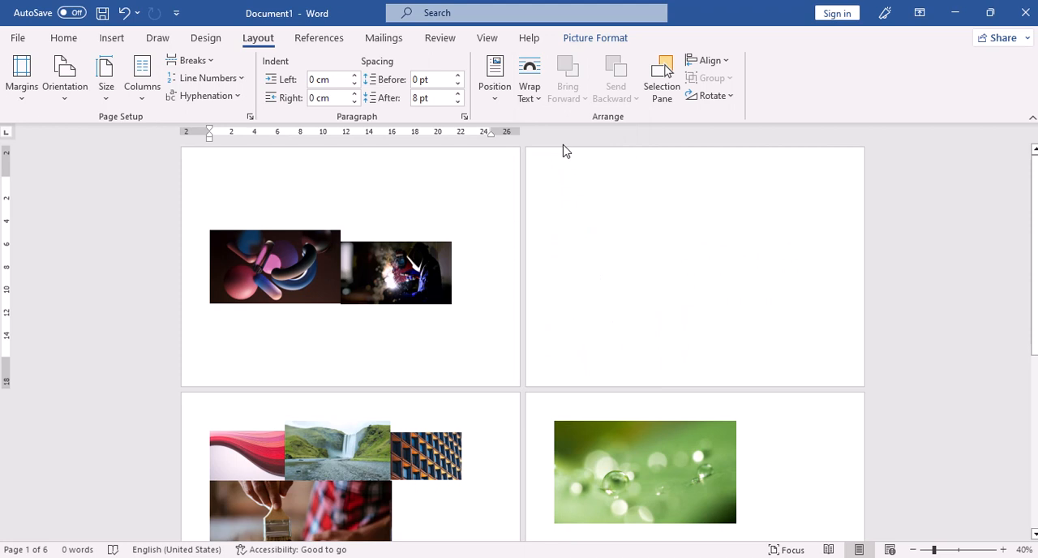
Step: Apply Tight text wrapping to the abstract colored-shapes picture, and place it and the welder picture side by side along the first page's top margin
click(644, 341)
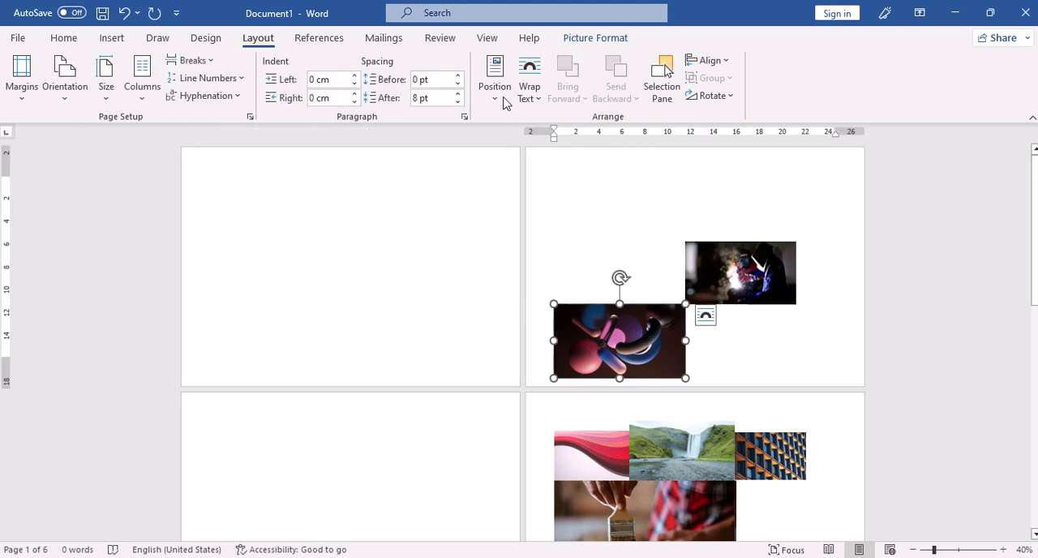
click(535, 95)
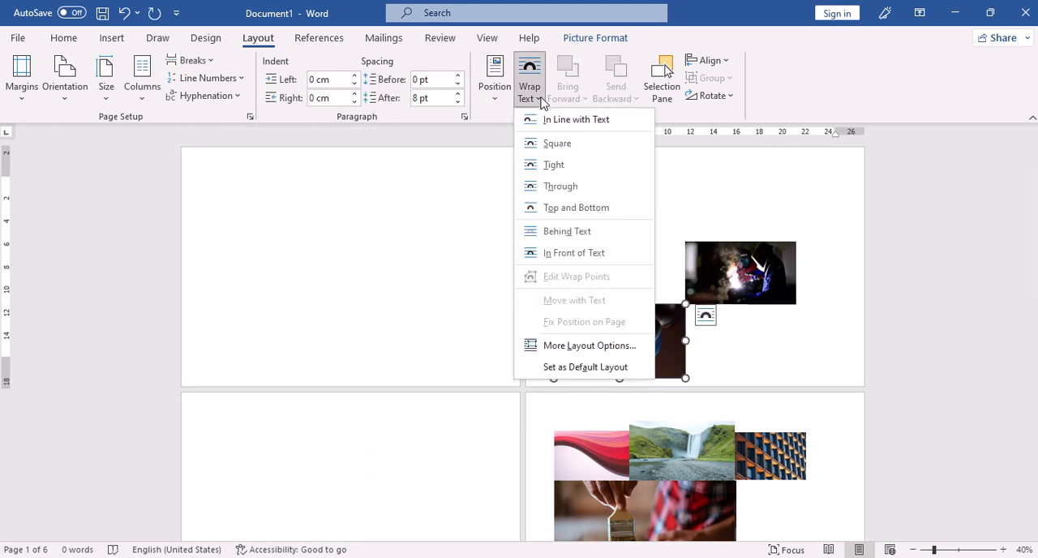
click(565, 164)
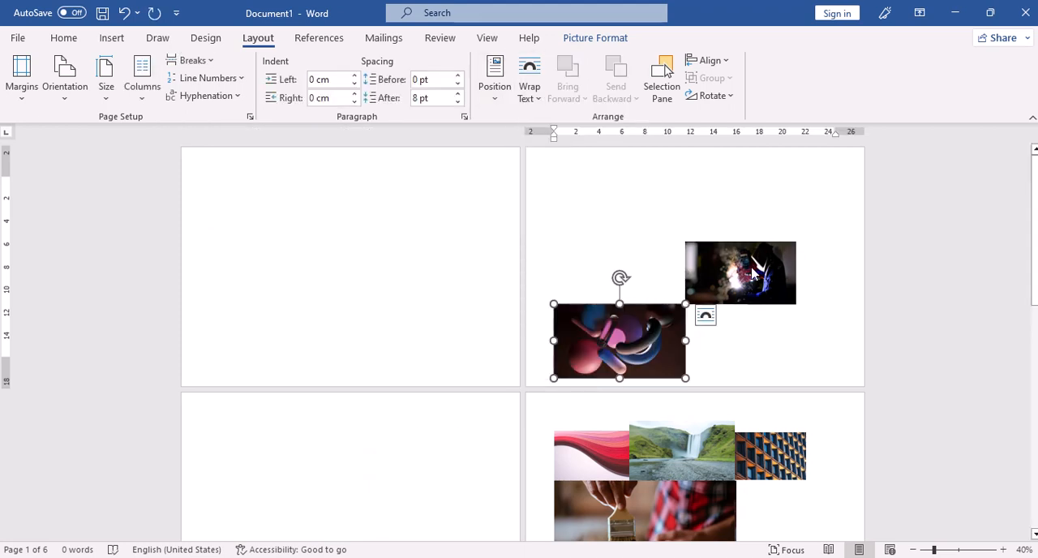
click(682, 253)
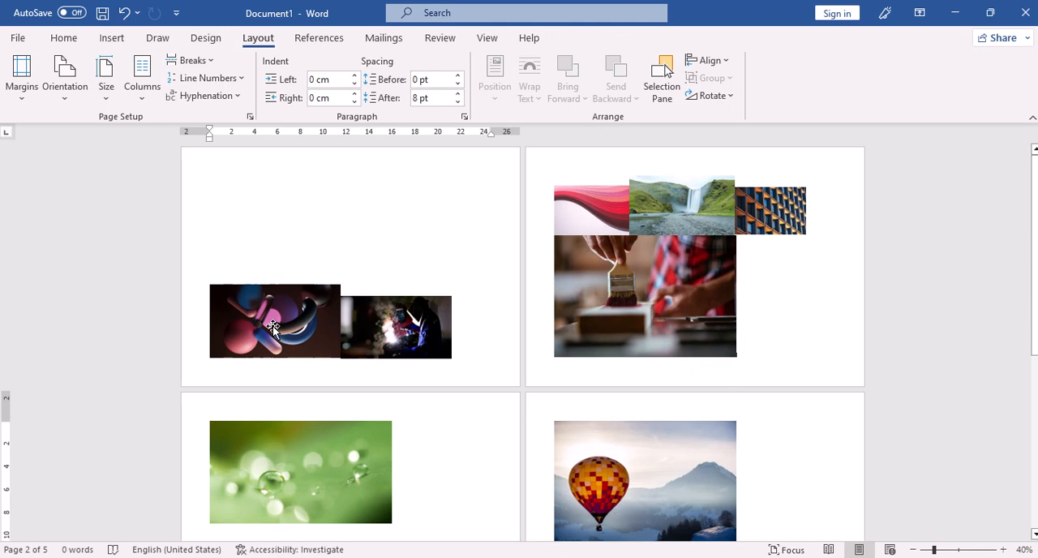
drag(284, 354, 260, 185)
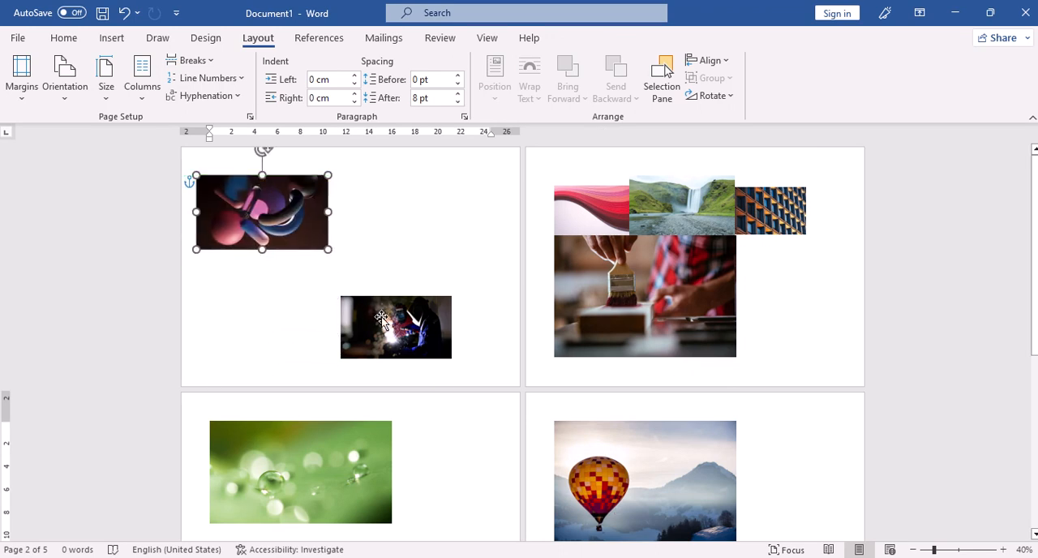
drag(395, 313, 406, 189)
Step: Apply Square text wrapping to the waterfall picture and move it onto the first page, below the abstract colored-shapes picture
click(684, 219)
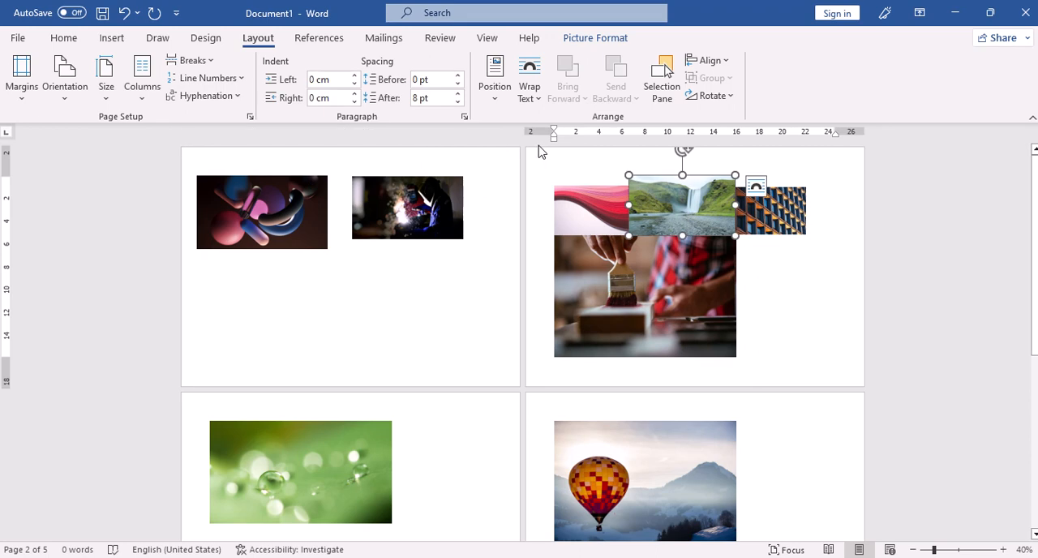
click(538, 100)
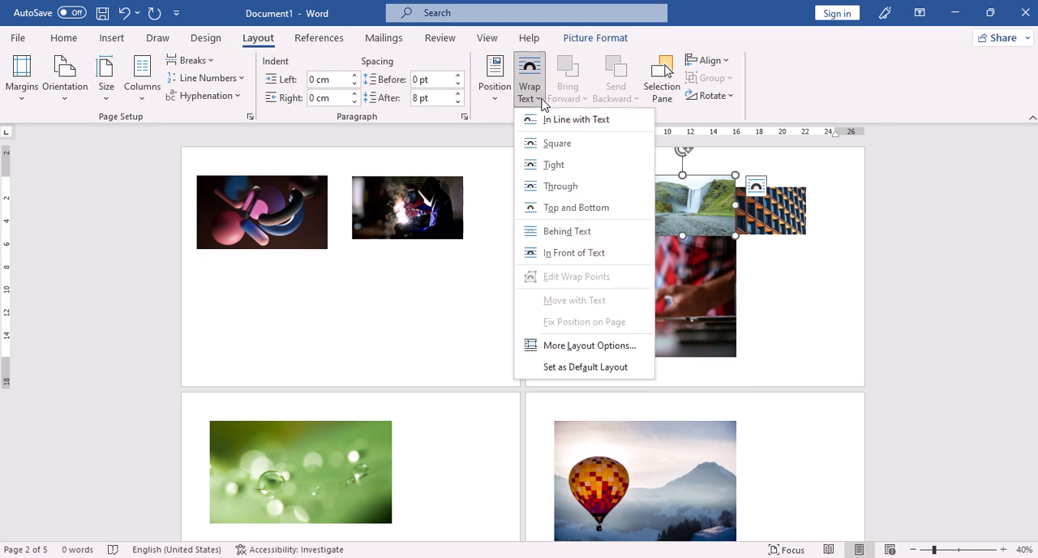
click(557, 145)
drag(595, 255, 275, 293)
click(617, 191)
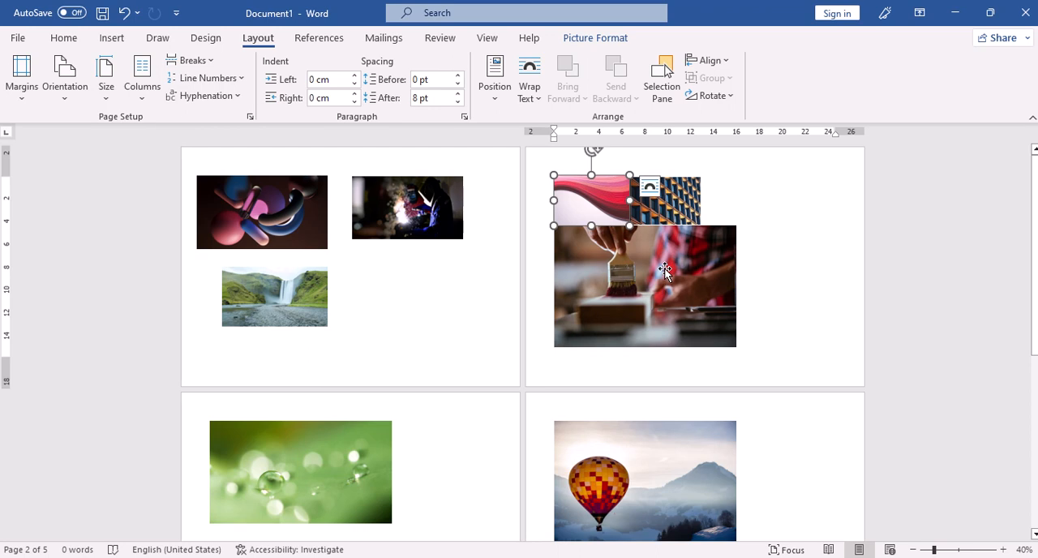
scroll(664, 267, down, 2)
scroll(664, 266, up, 2)
Step: Apply Square text wrapping to the building facade picture and move it onto the first page, below the welder picture
click(676, 202)
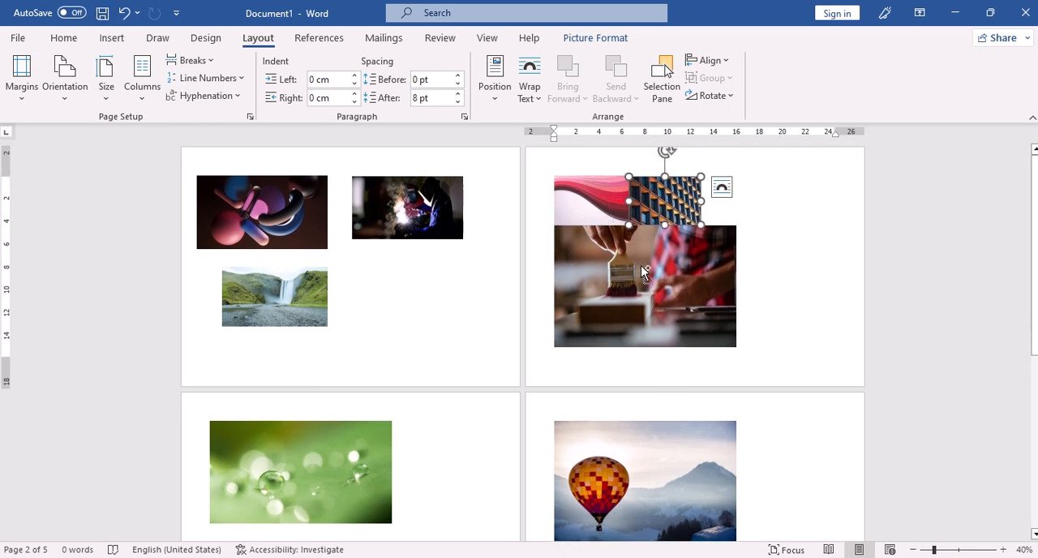
click(529, 91)
click(569, 143)
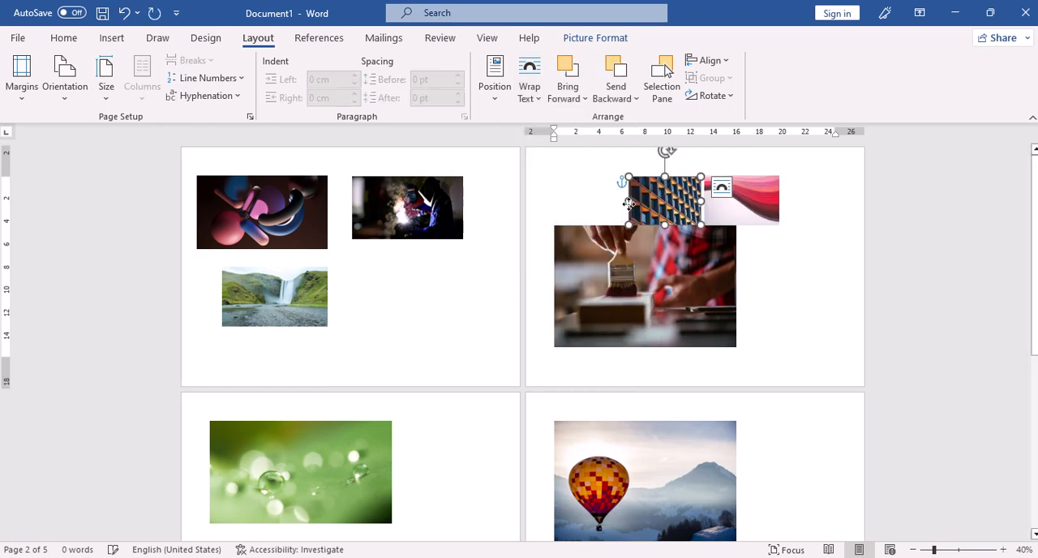
drag(673, 201, 397, 284)
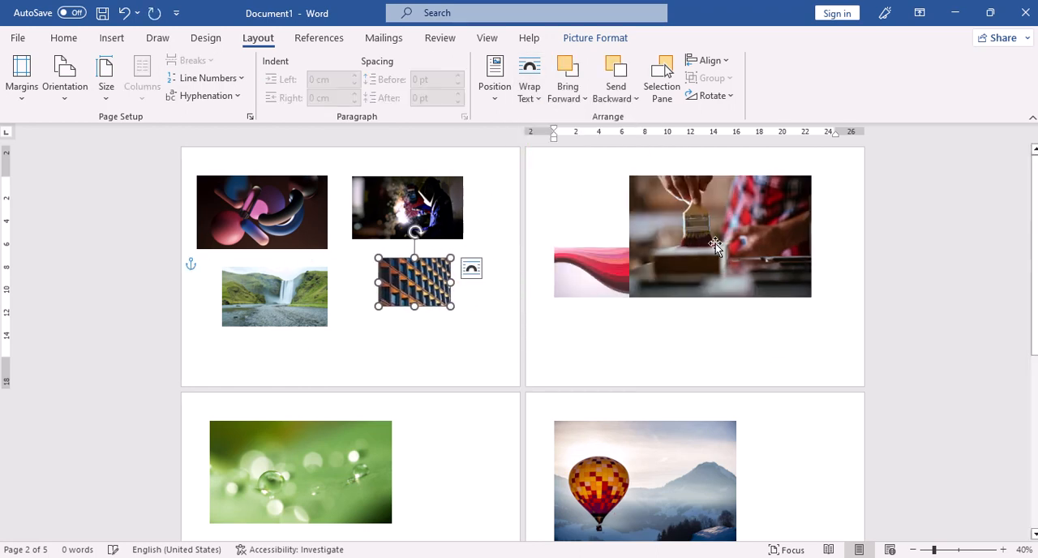
Step: Give the paintbrush picture a floating text wrap and move it to the upper-left margin corner of the second page
click(732, 218)
click(529, 98)
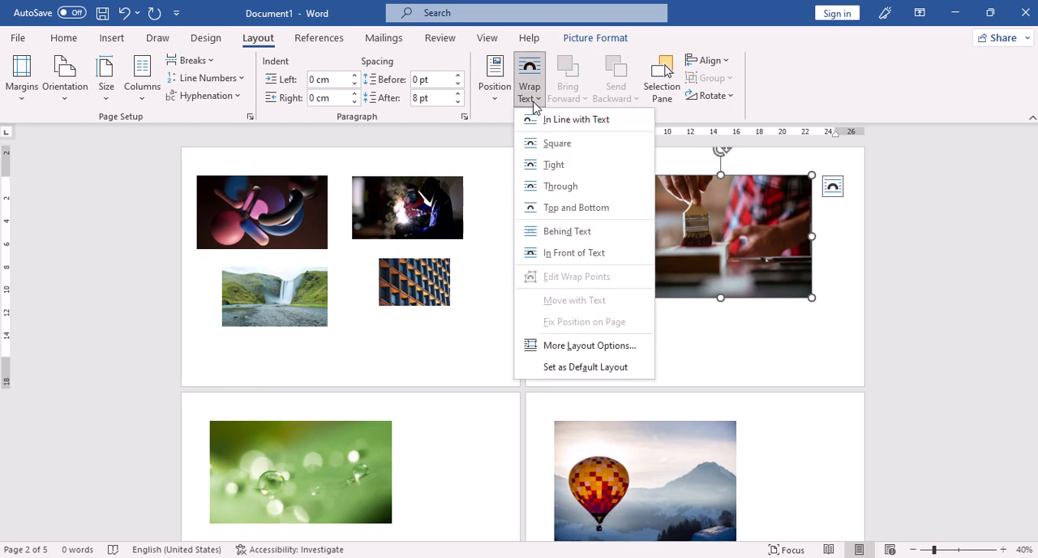
click(618, 257)
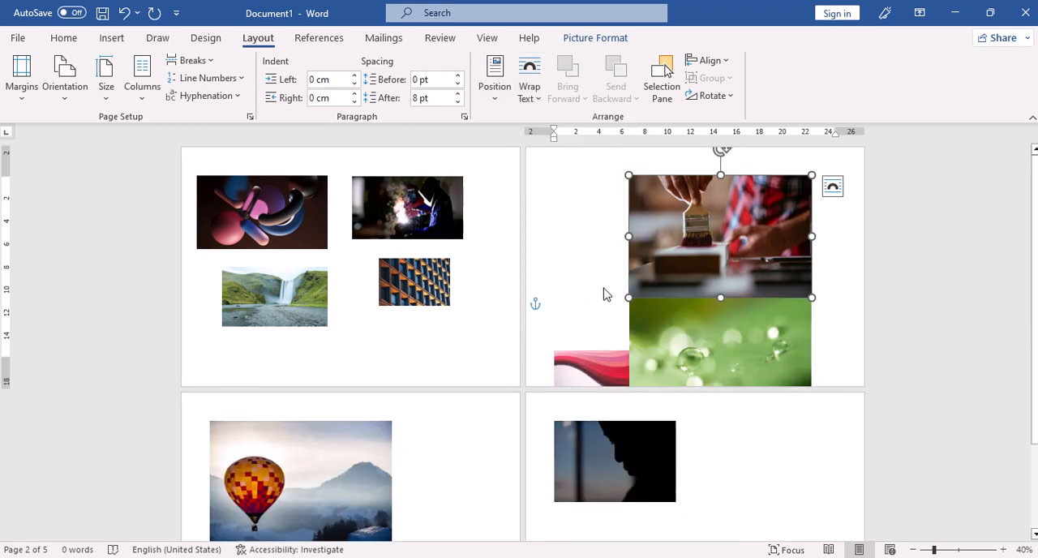
click(596, 328)
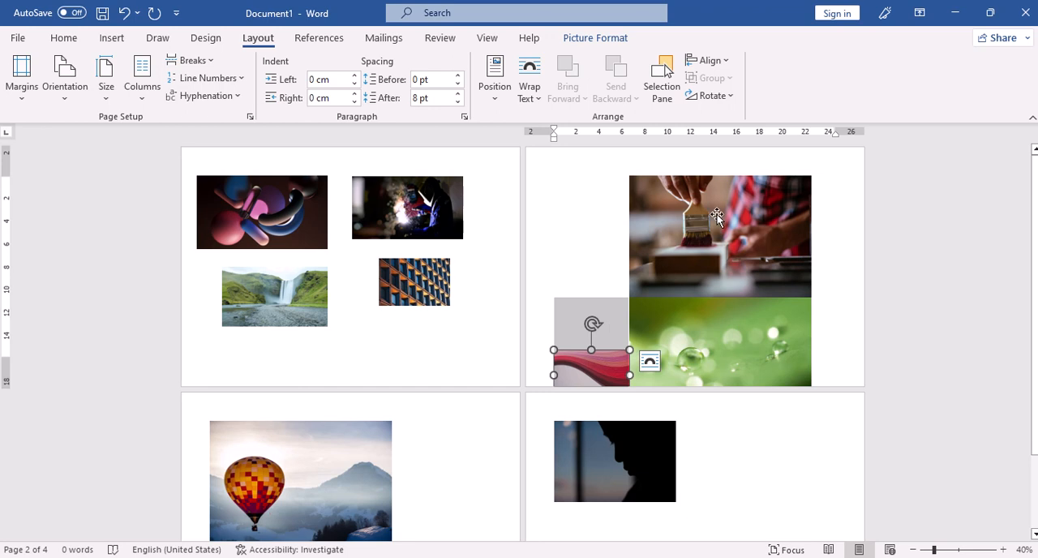
drag(717, 215, 618, 197)
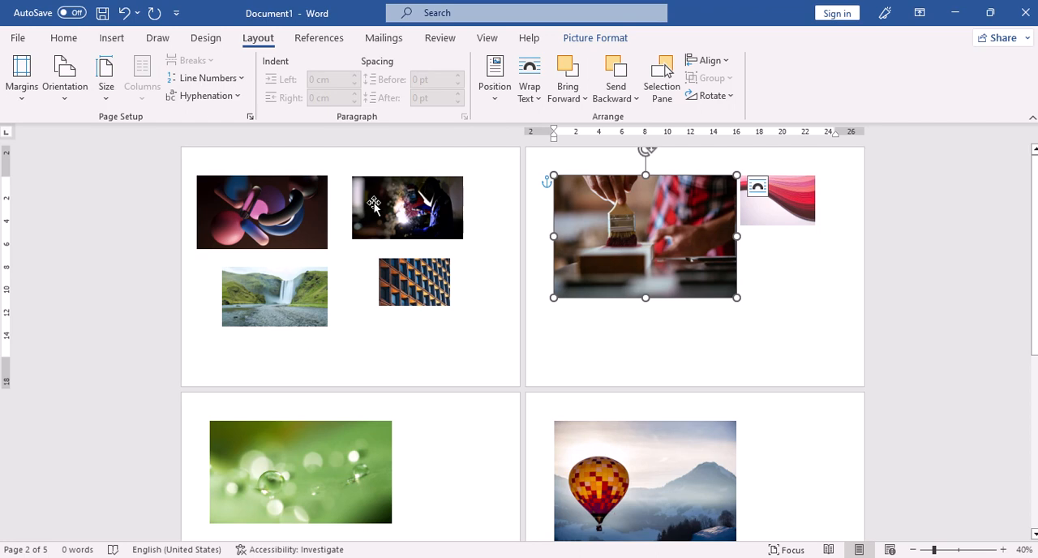
ctrl+click(434, 217)
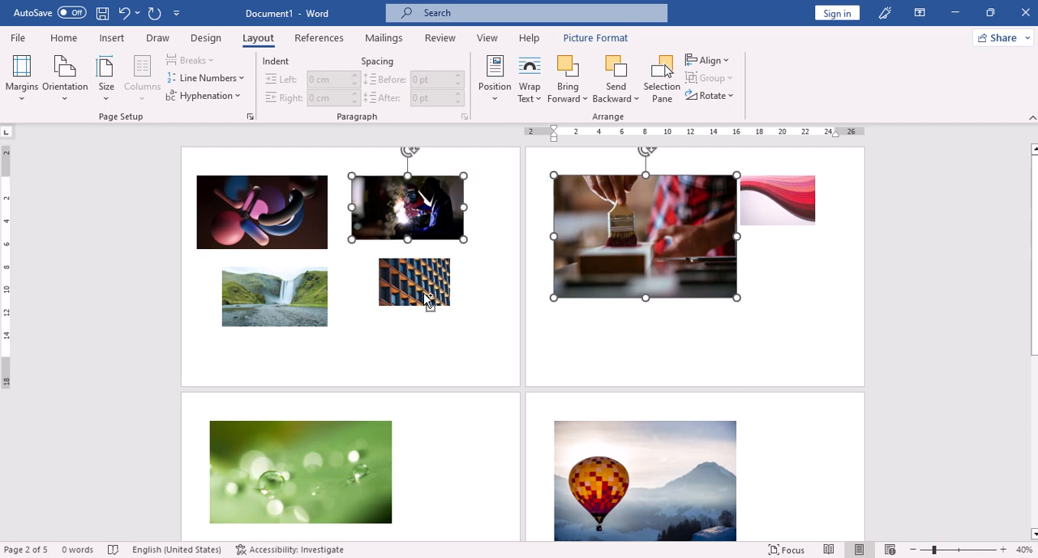
ctrl+click(426, 295)
ctrl+click(285, 322)
ctrl+click(285, 217)
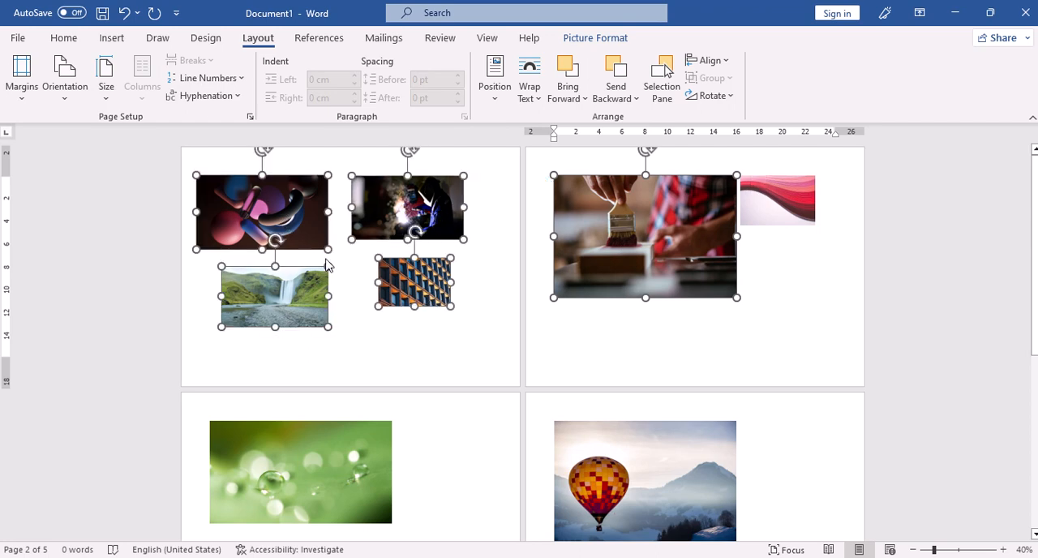
click(422, 322)
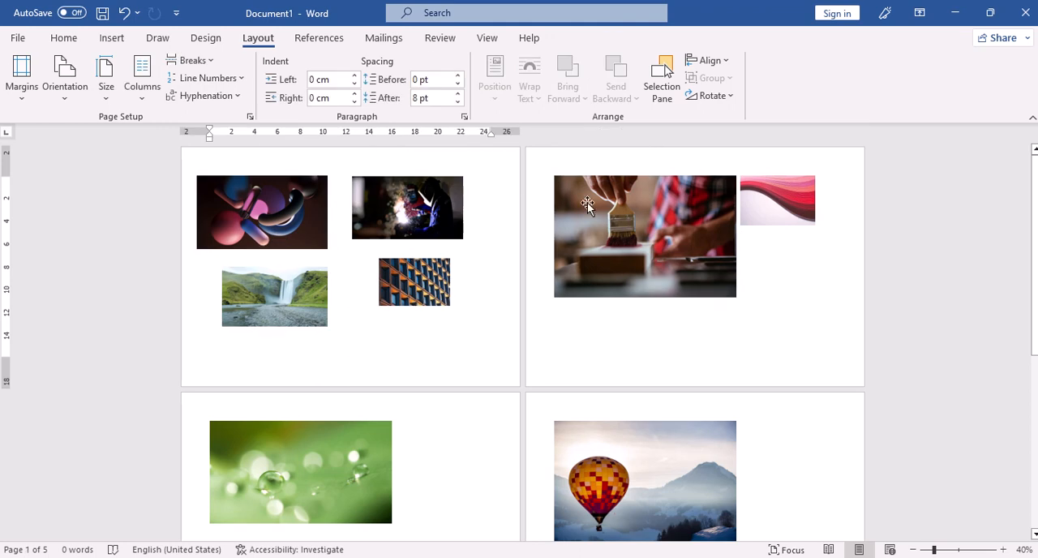
Step: Select the paintbrush picture on the second page
click(667, 232)
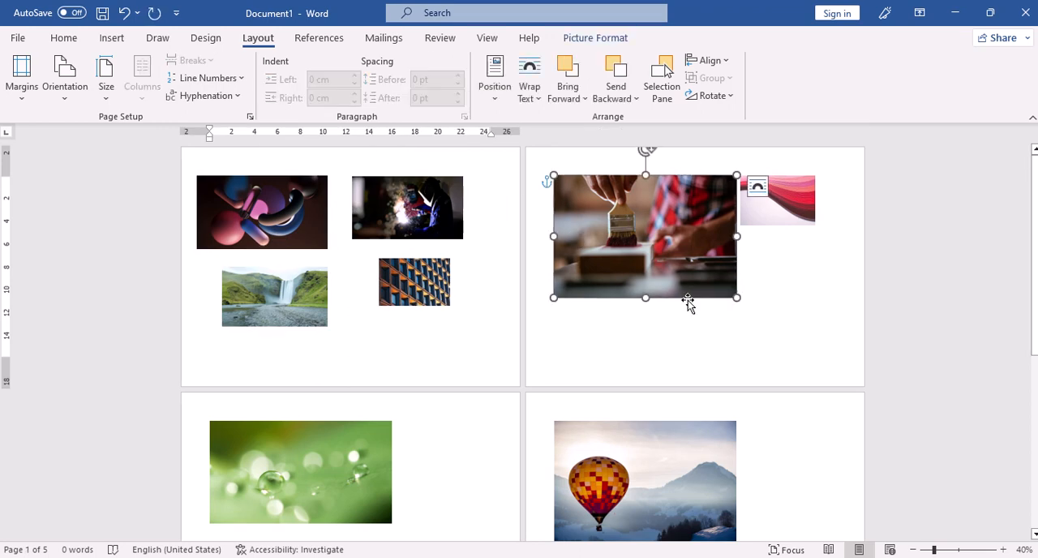
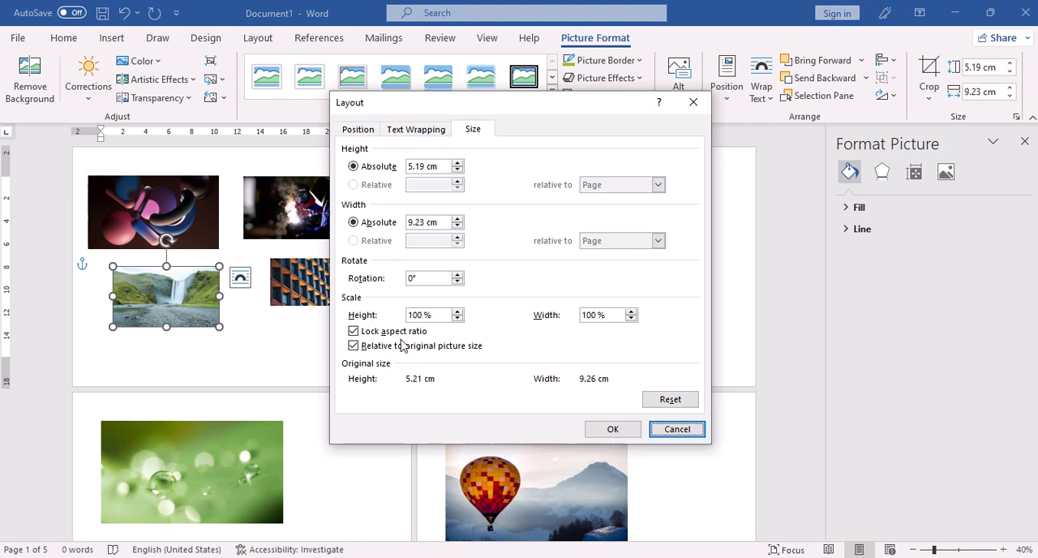
Step: Turn off Lock aspect ratio for the waterfall picture and for the building facade picture on the first page
click(353, 333)
click(612, 429)
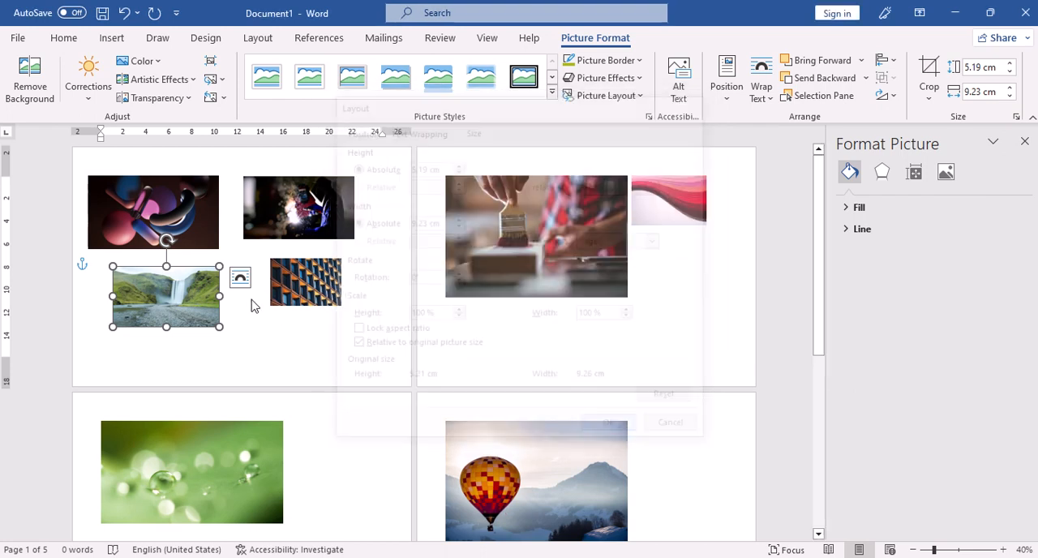
click(322, 280)
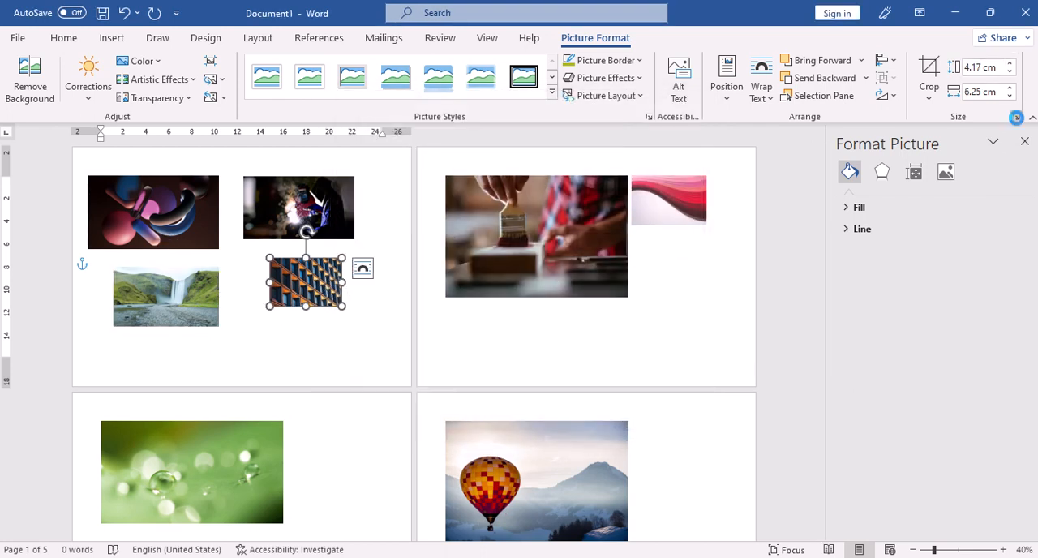
click(1016, 117)
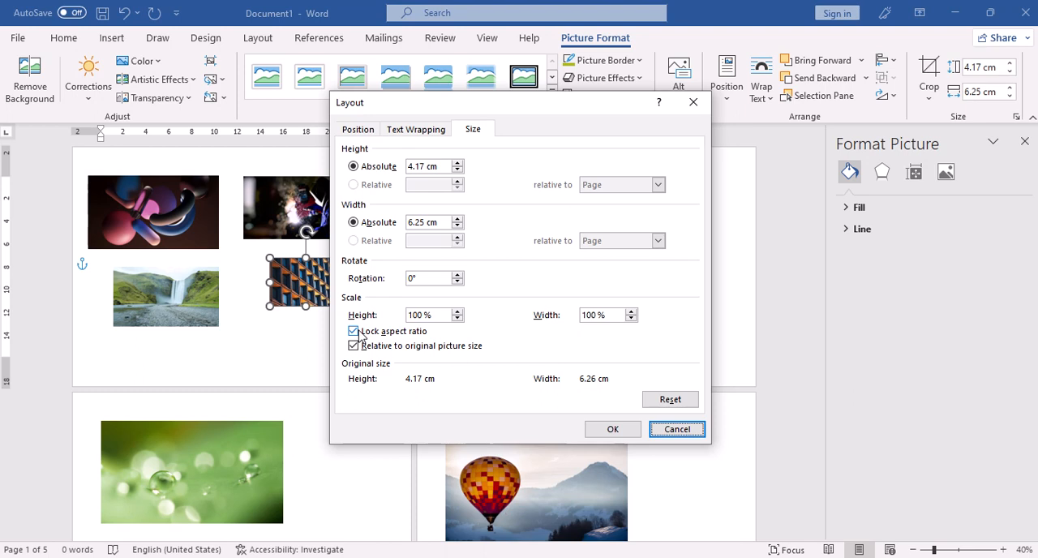
click(355, 332)
click(613, 429)
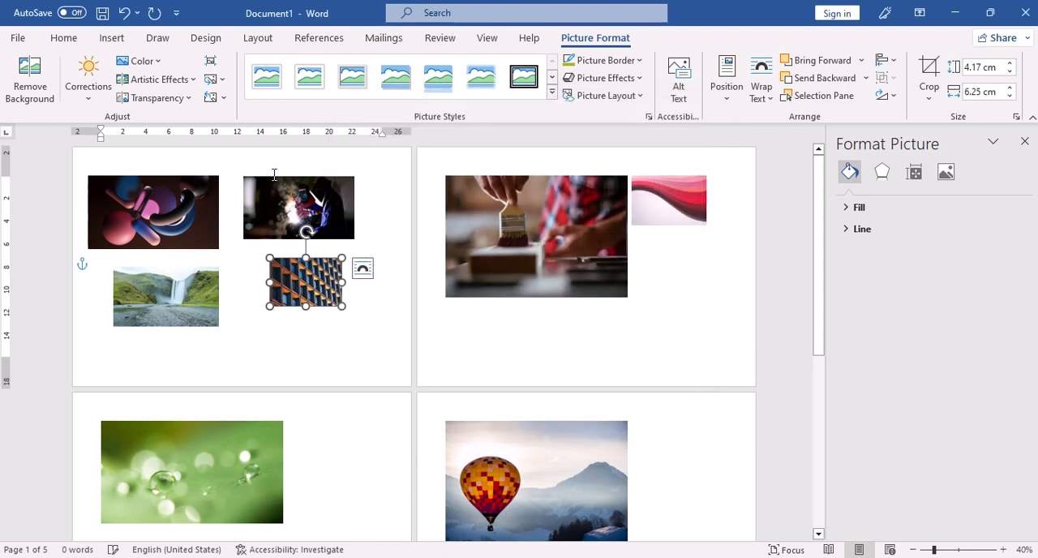
Step: Resize the colored-shapes, waterfall, building facade, welder and paintbrush pictures together to 2 cm high and 2 cm wide
click(155, 219)
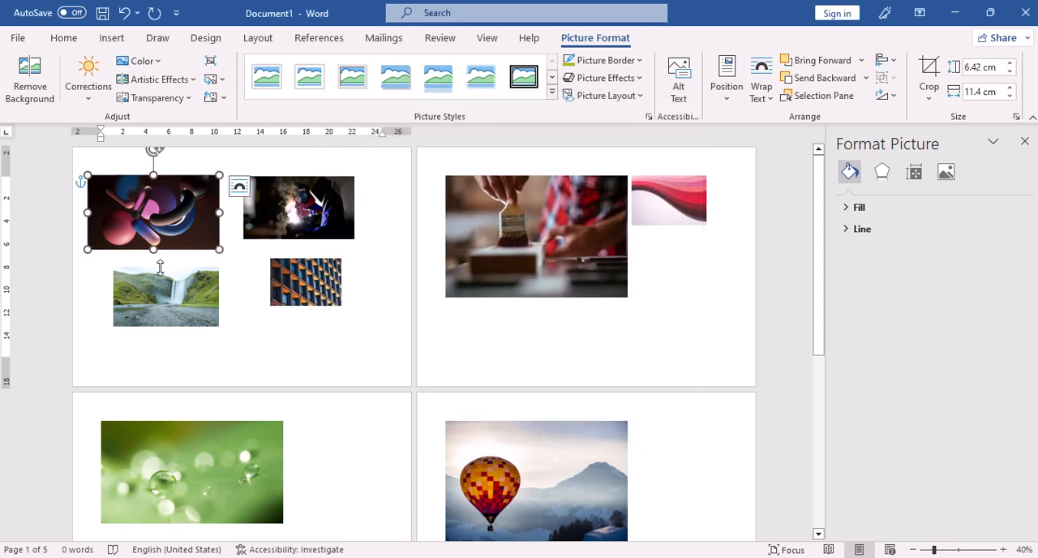
ctrl+click(178, 309)
ctrl+click(294, 287)
ctrl+click(316, 231)
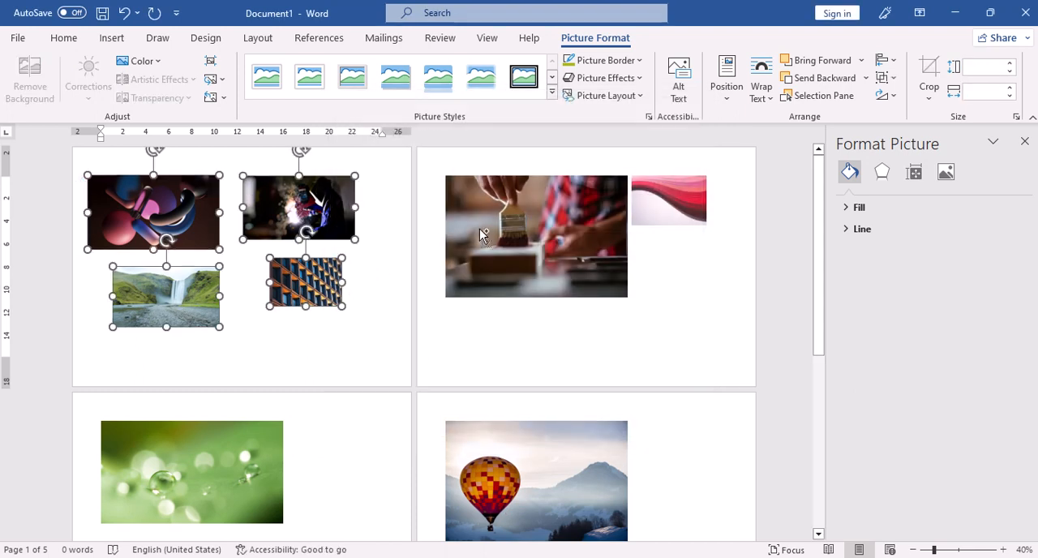
ctrl+click(481, 235)
click(985, 67)
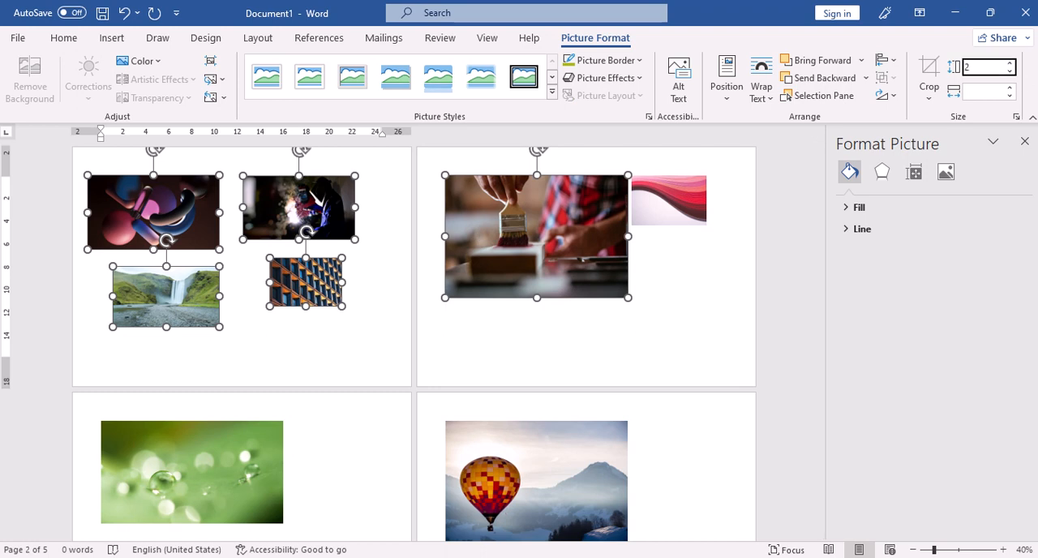
text(2)
key(Return)
click(986, 92)
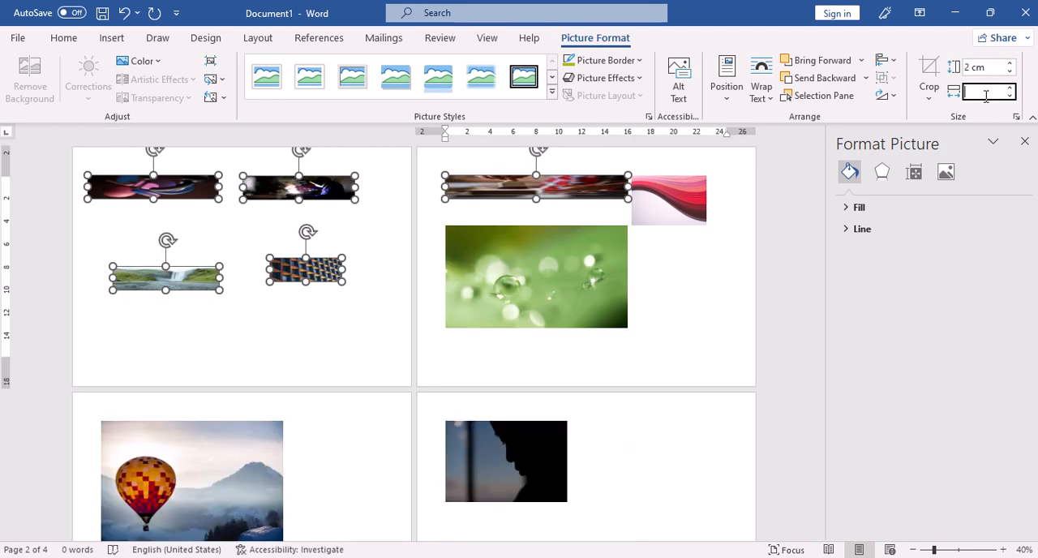
text(2)
key(Return)
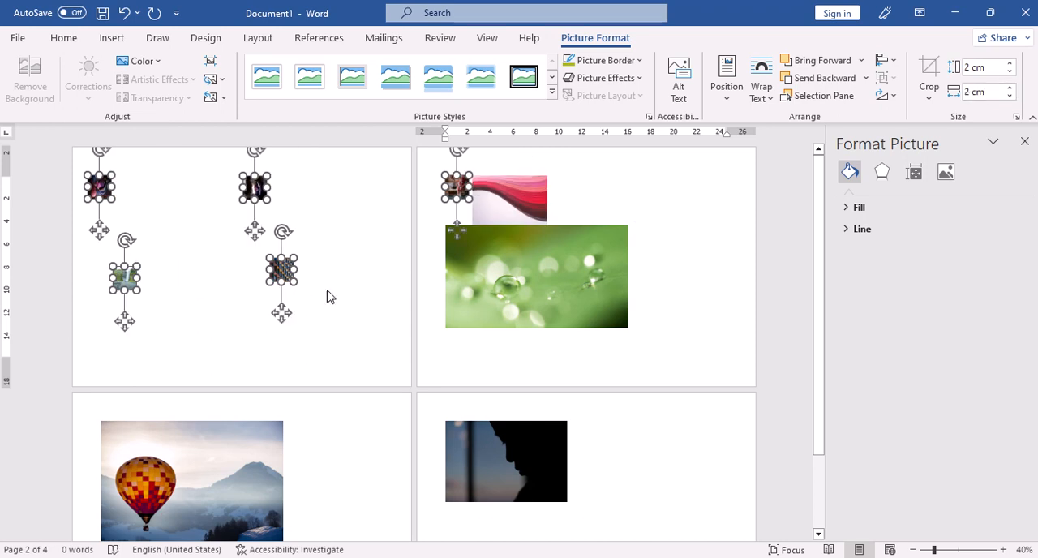
Step: Move the paintbrush picture from the second page onto the first page, beside the welder picture
click(370, 260)
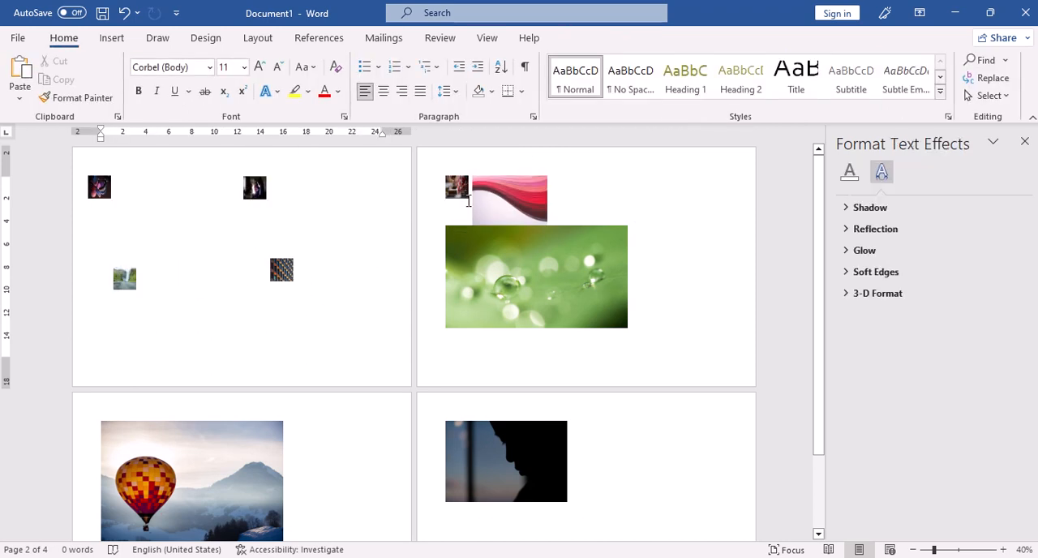
drag(443, 191, 304, 199)
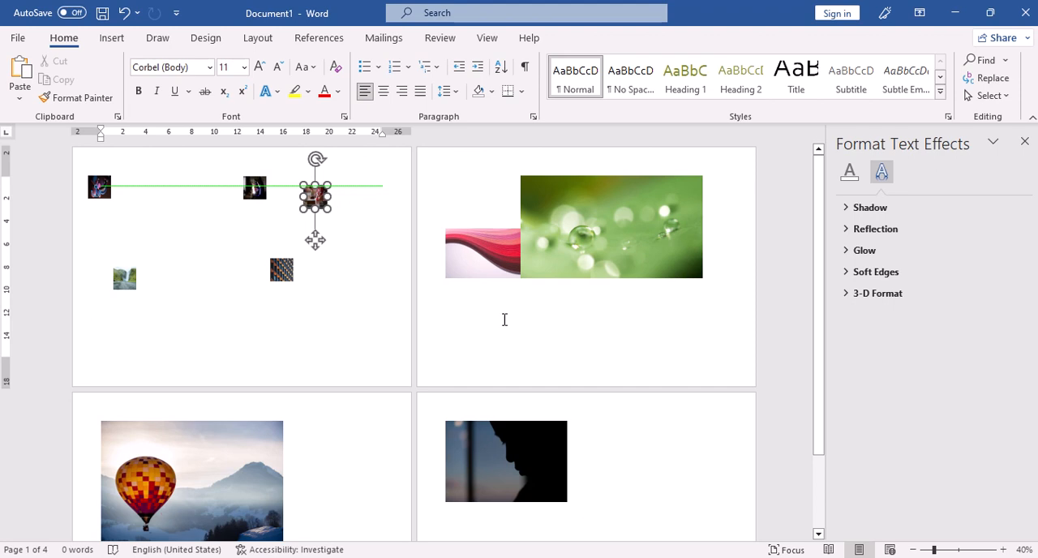
Step: Turn off Lock aspect ratio for the green water-droplets picture and apply Square text wrapping to it
click(630, 265)
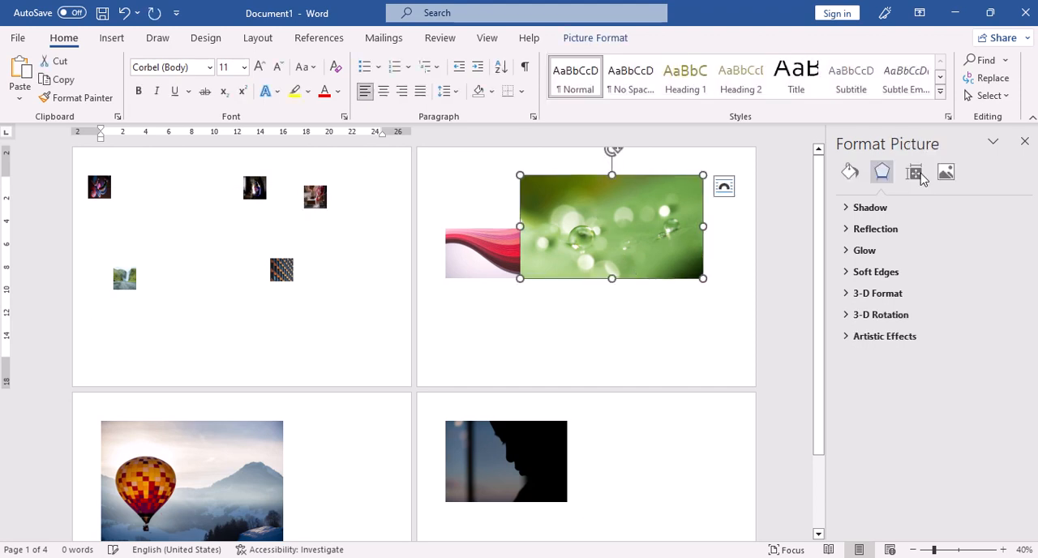
click(595, 38)
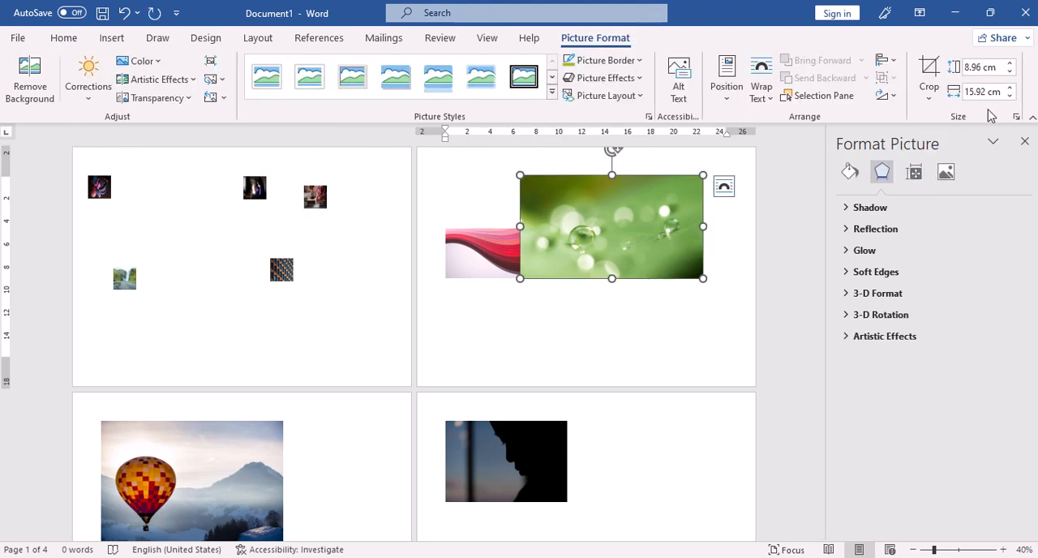
click(1016, 117)
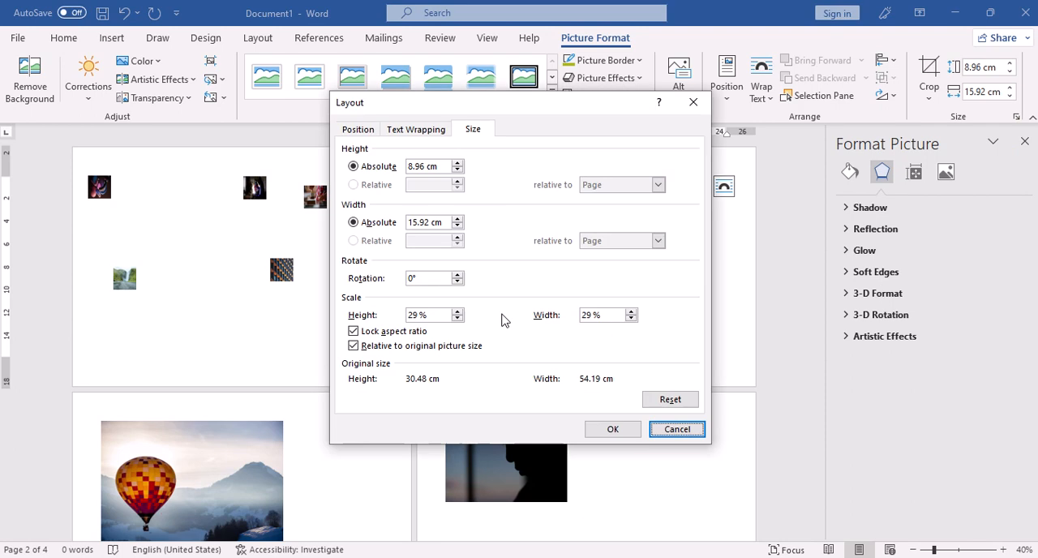
click(353, 332)
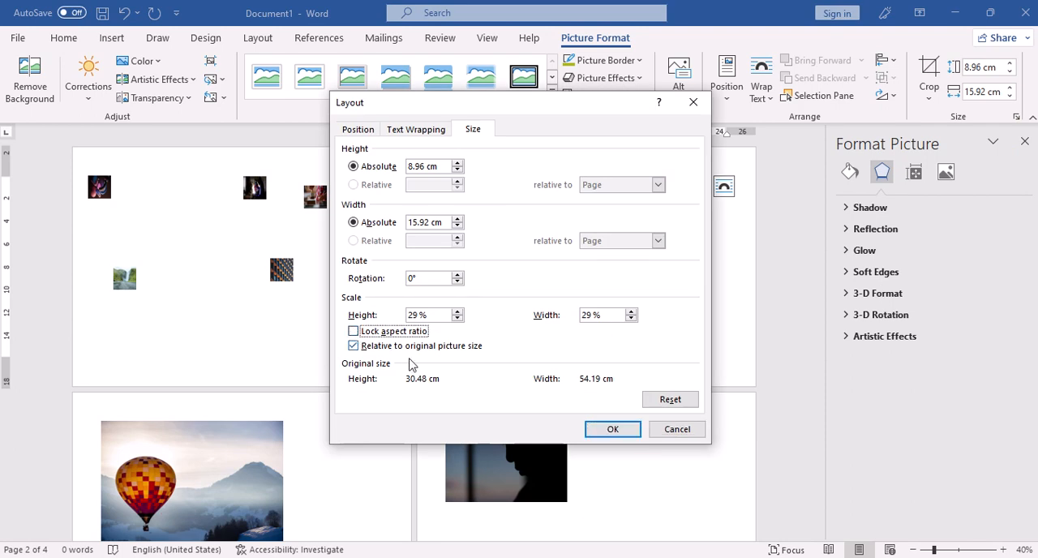
click(612, 429)
click(762, 81)
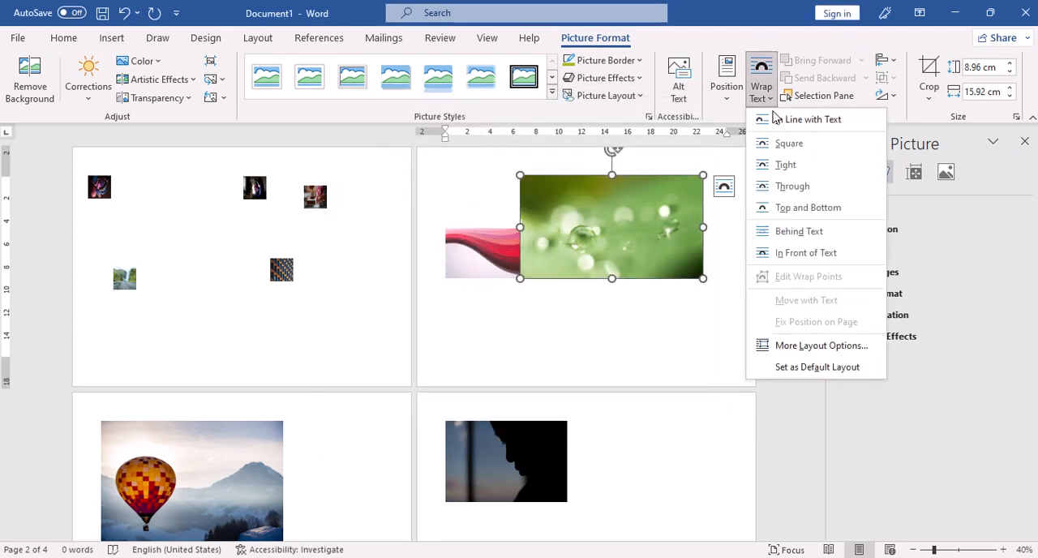
click(781, 141)
Step: Turn off Lock aspect ratio for the red wave picture and apply Square text wrapping to it
click(479, 325)
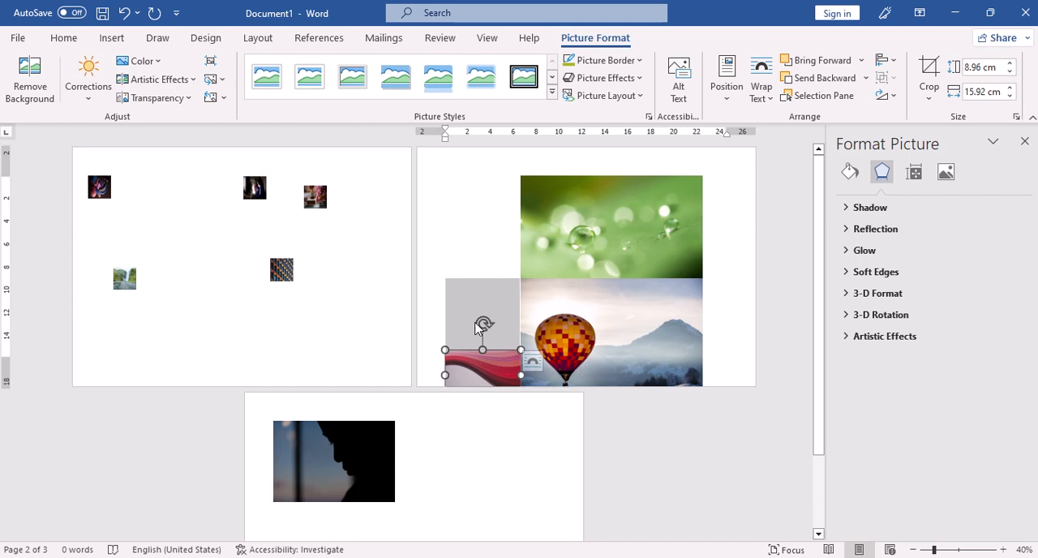
click(1016, 118)
click(350, 333)
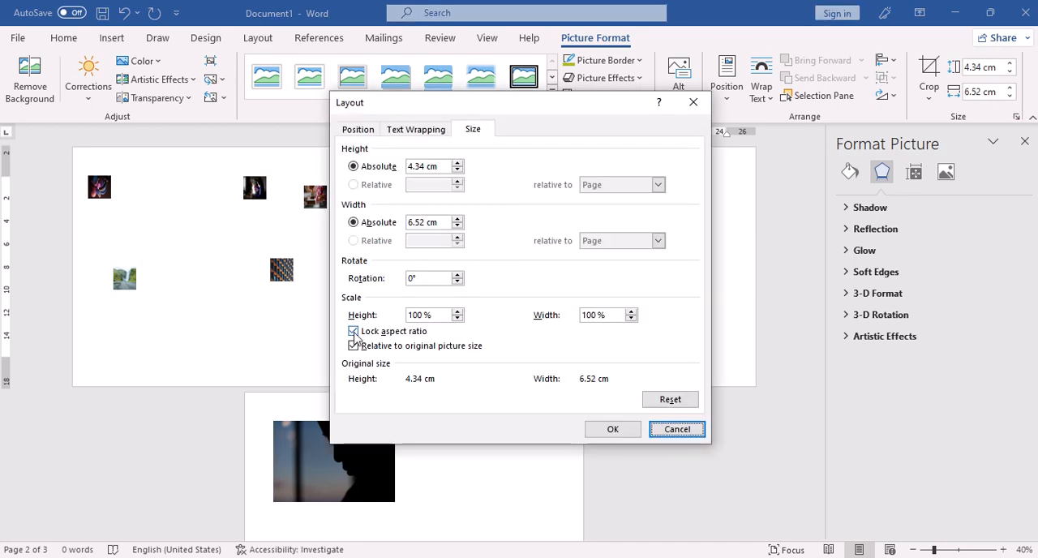
click(604, 429)
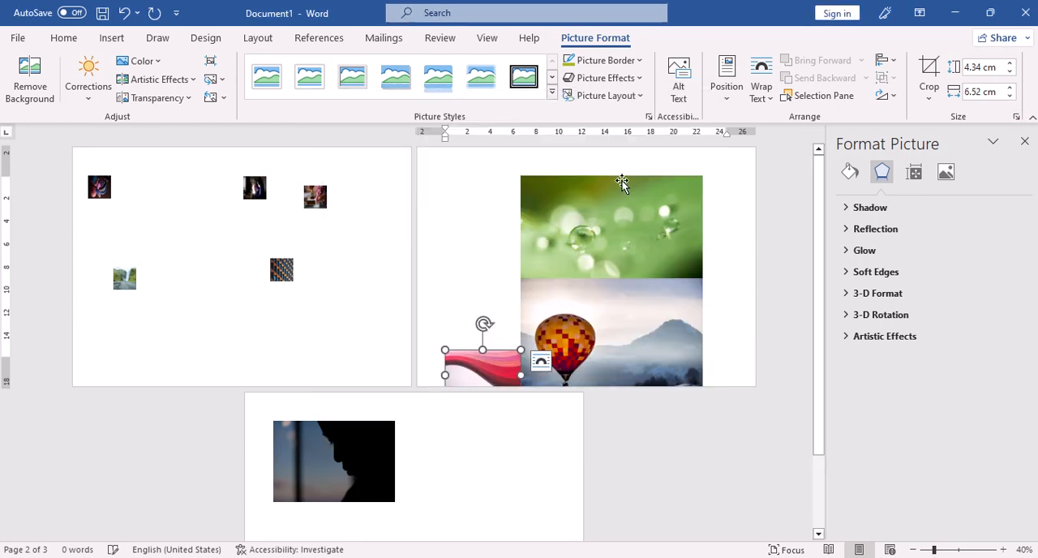
click(760, 79)
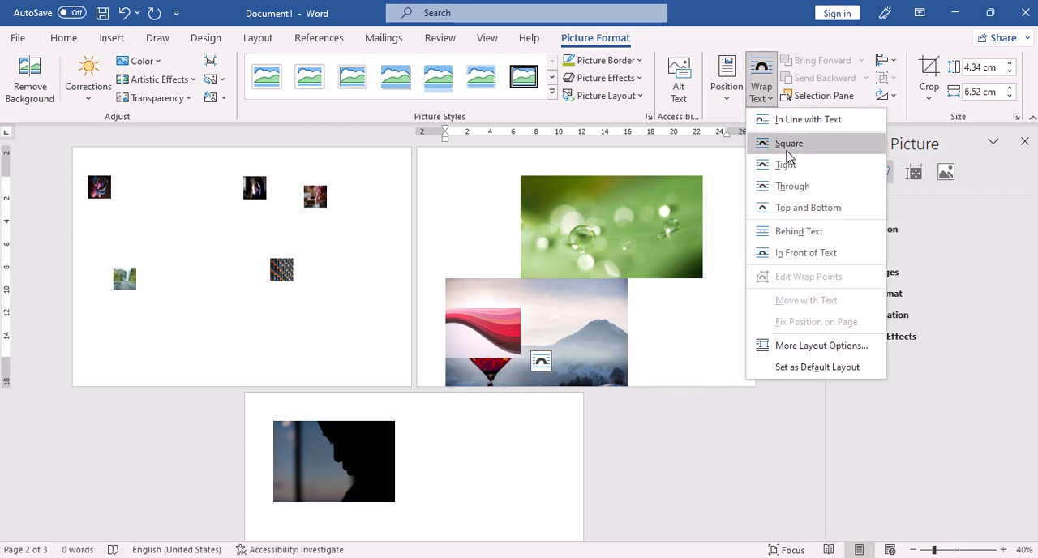
click(786, 153)
Step: Turn off Lock aspect ratio for the dark silhouette picture on the third page and give it Square text wrapping
click(342, 474)
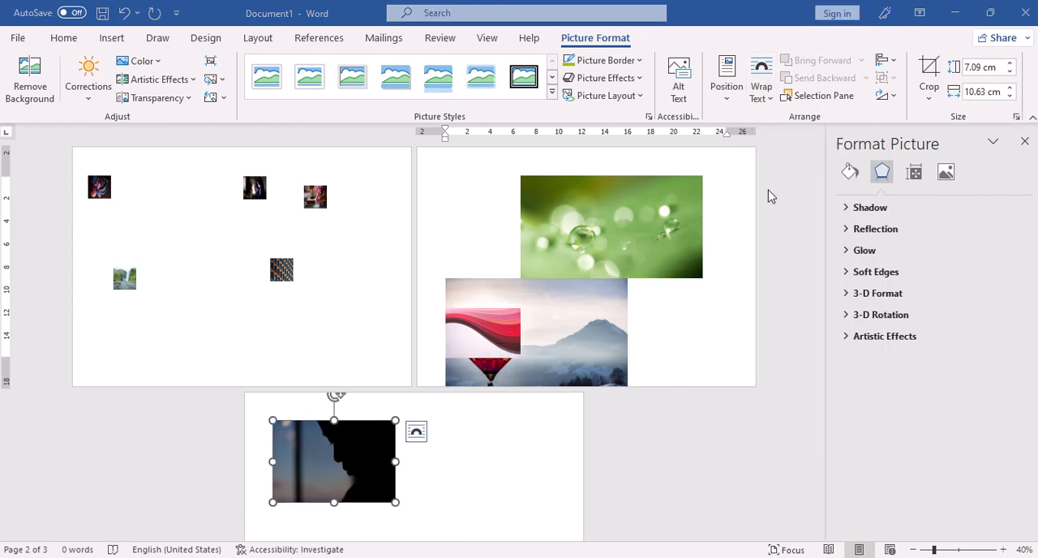
click(1015, 118)
click(354, 331)
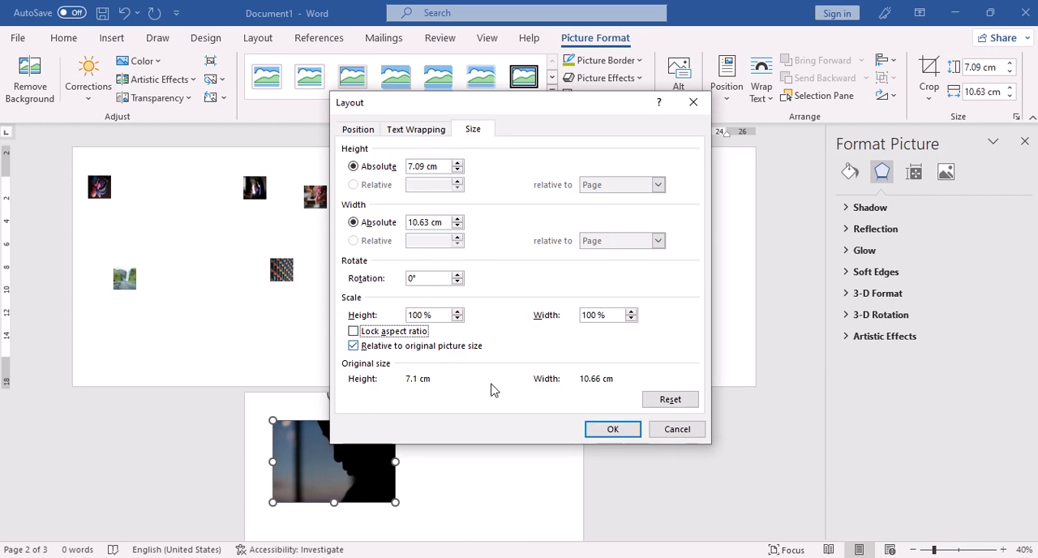
click(610, 429)
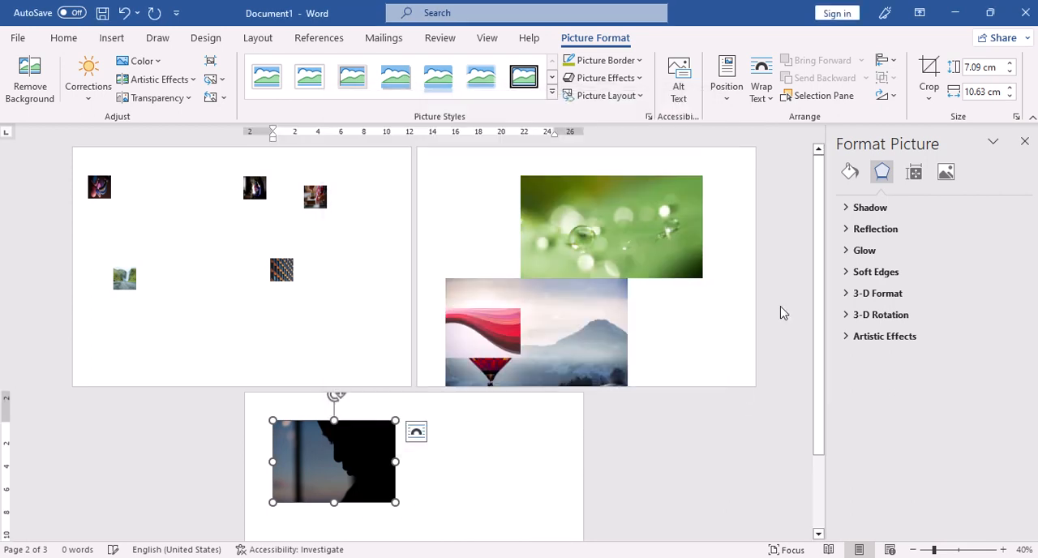
click(761, 81)
click(773, 142)
Step: Move the dark silhouette picture onto the first page and set its height and width to 2 cm each
drag(556, 185, 187, 316)
click(1003, 65)
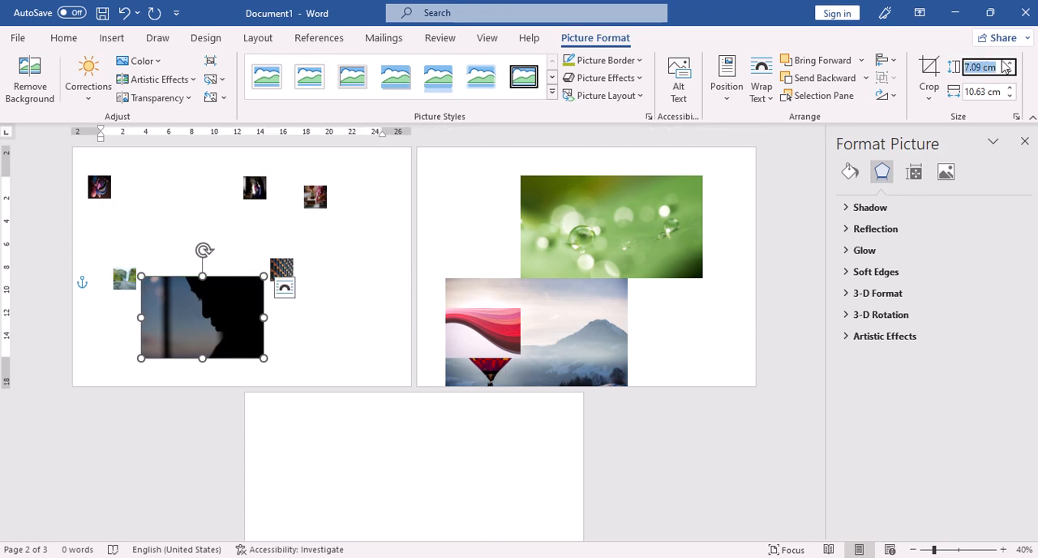
text(2)
key(Return)
click(995, 94)
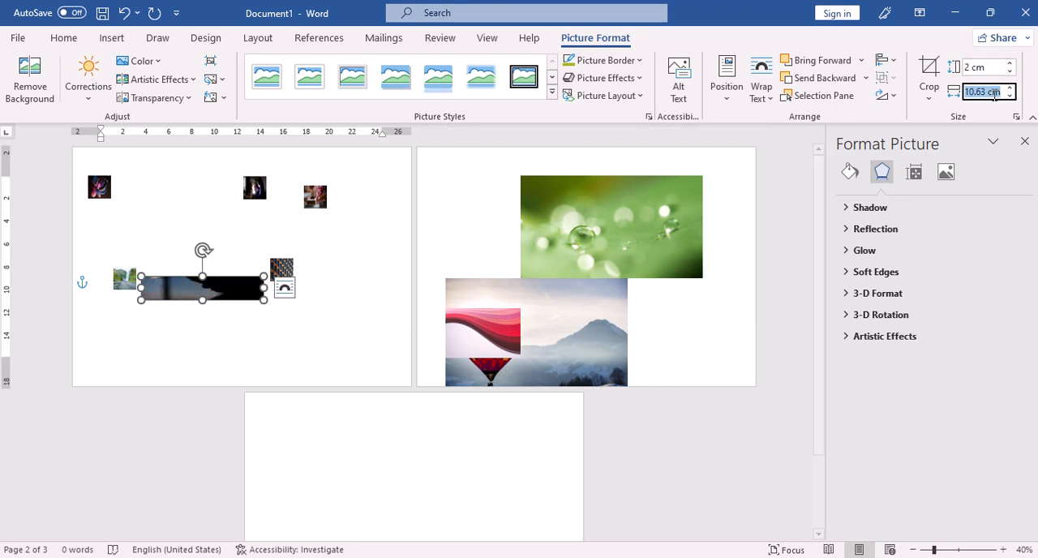
text(2)
key(Return)
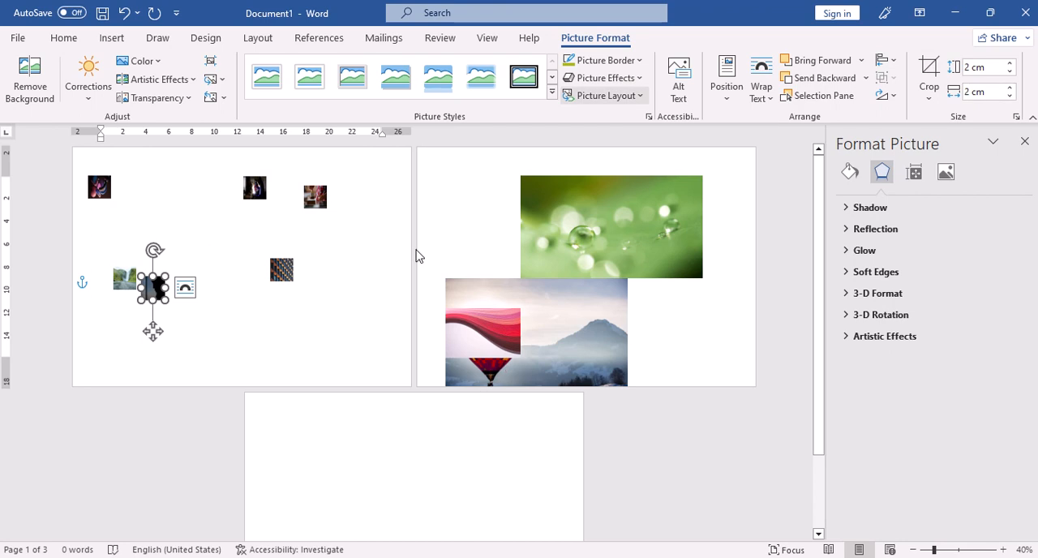
Step: Place the silhouette picture below the waterfall picture and move the red wave picture onto the first page, below the building facade picture
drag(154, 329, 157, 373)
drag(487, 343, 277, 335)
Step: Set the hot-air balloon picture's height to 2 cm, followed by its width to 2 cm
click(562, 321)
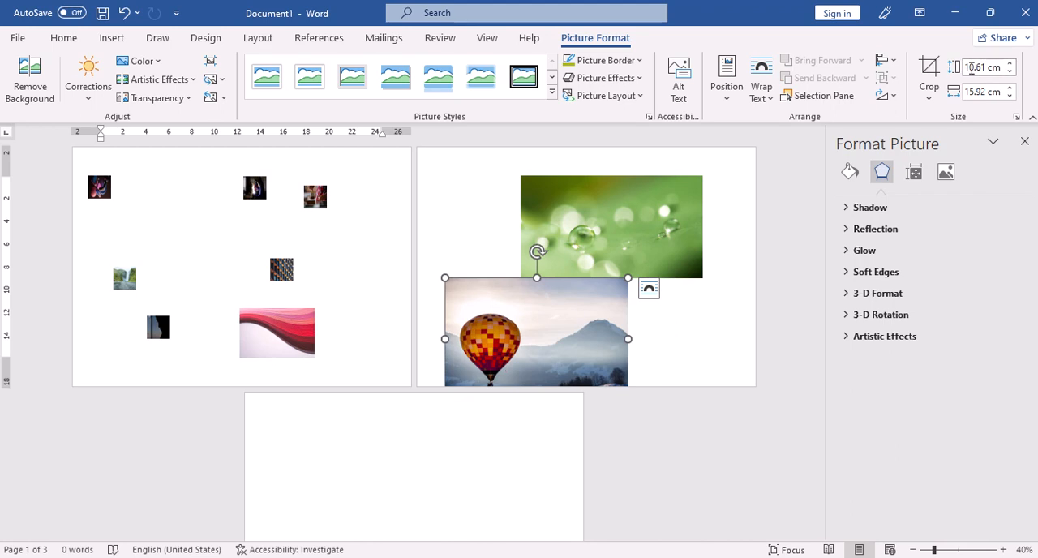
click(979, 68)
text(2)
key(Return)
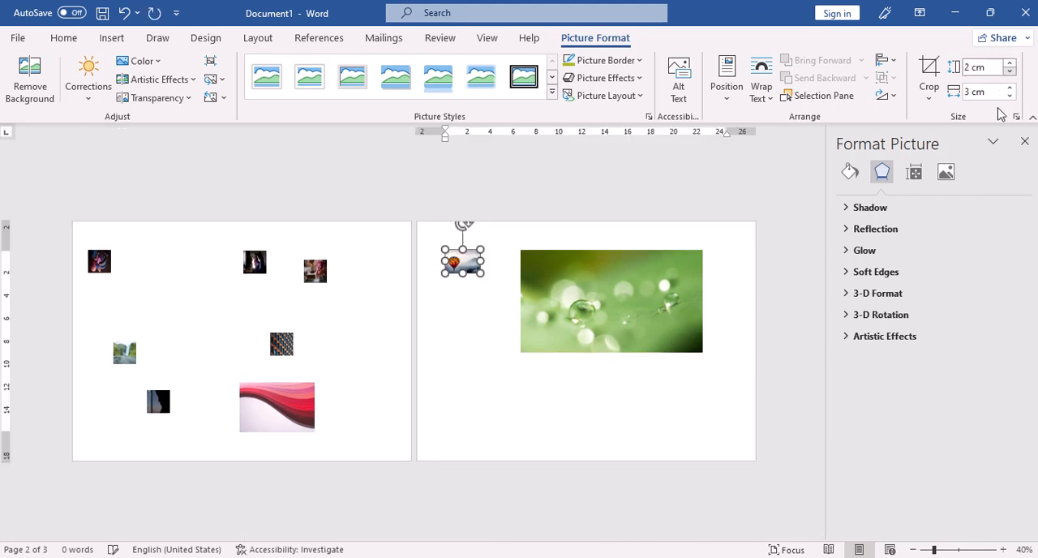
click(983, 92)
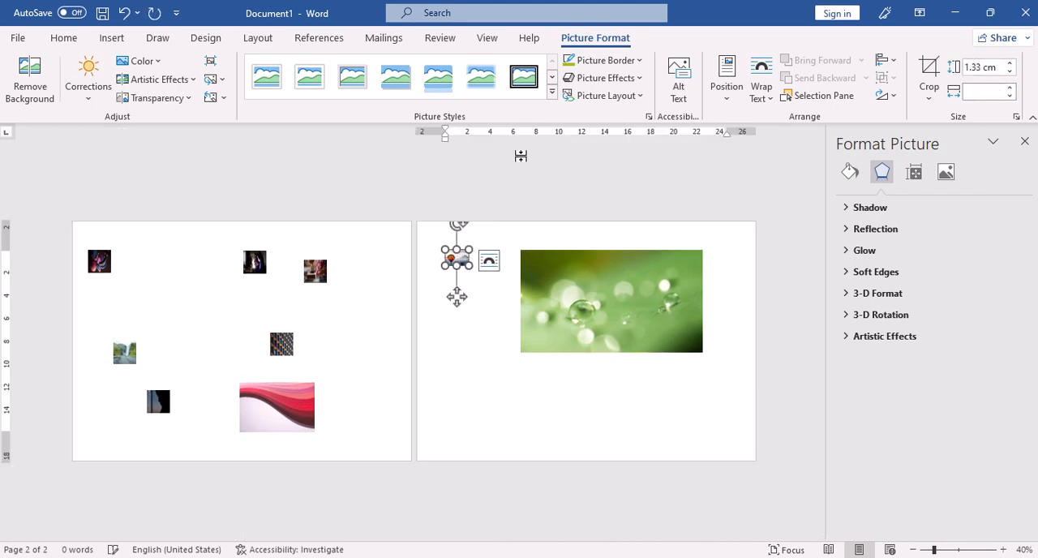
Step: Set the green water-droplets picture's height and width to 2 cm each, and deselect it
click(588, 289)
click(991, 68)
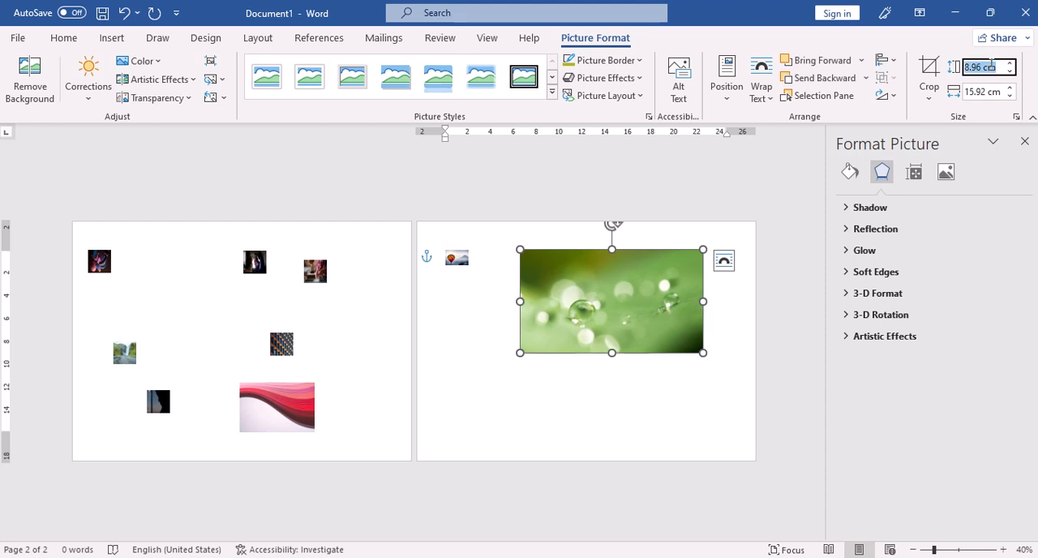
text(2)
key(Return)
click(996, 91)
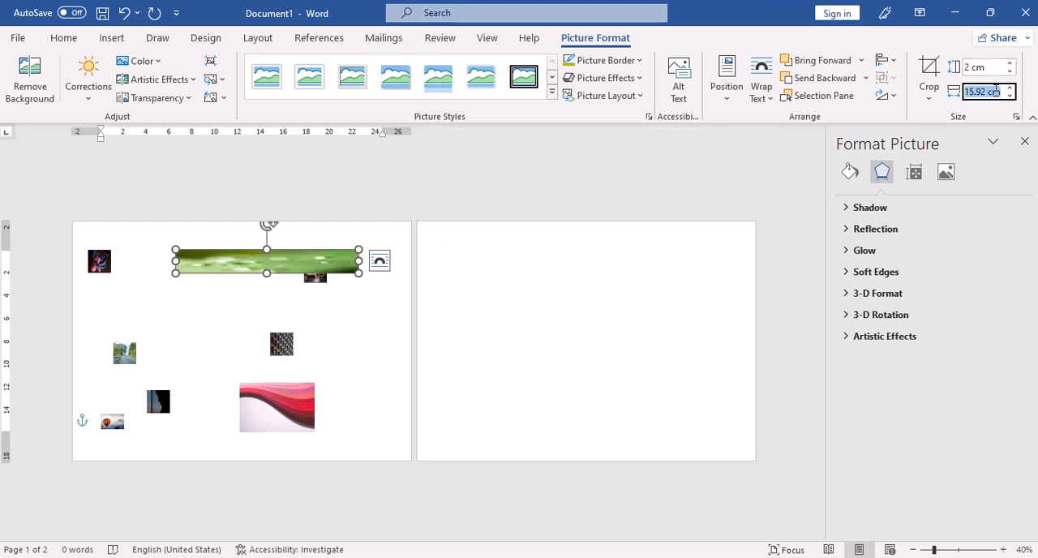
text(2)
key(Return)
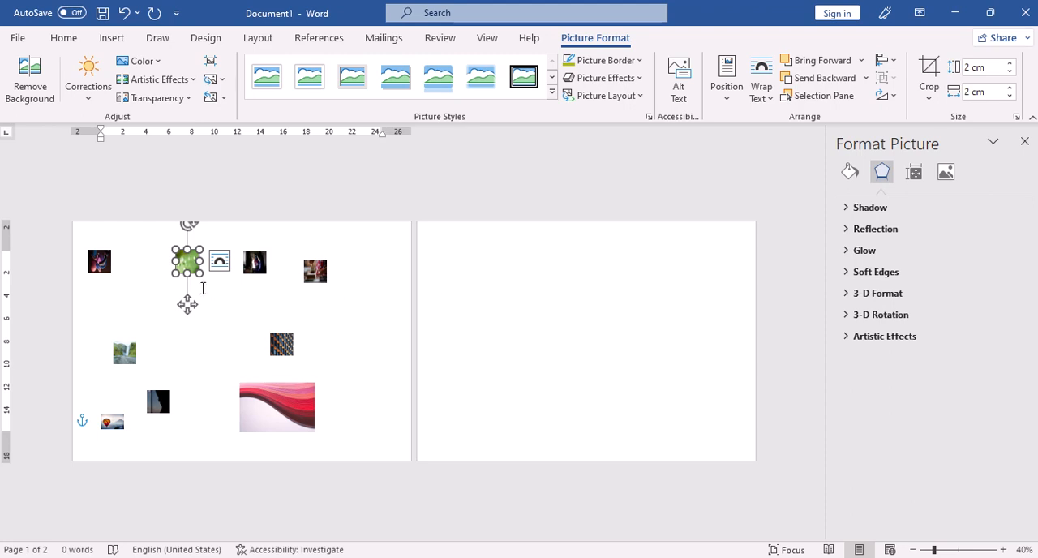
click(225, 329)
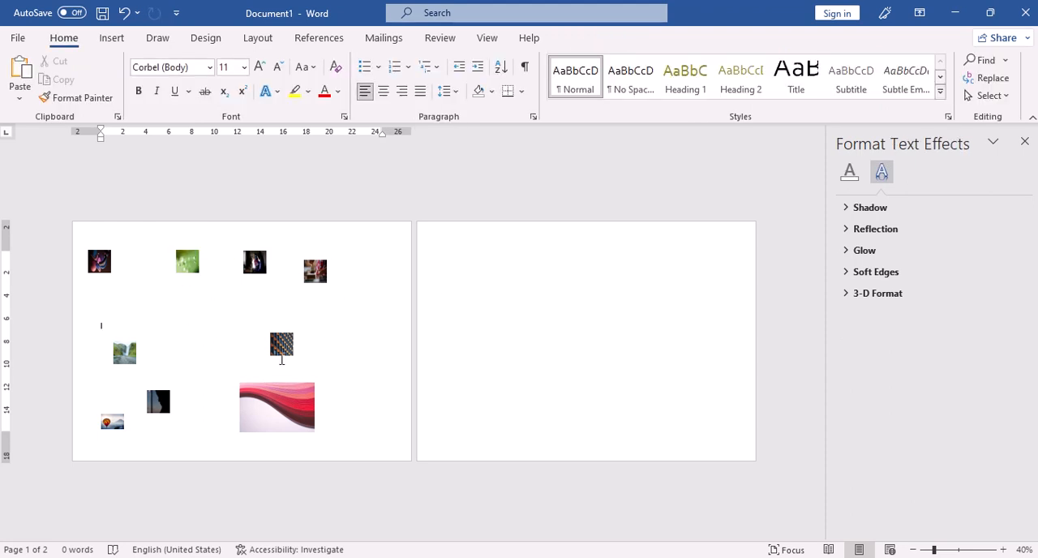
Step: Set the red wave picture's text wrapping to Square
click(281, 409)
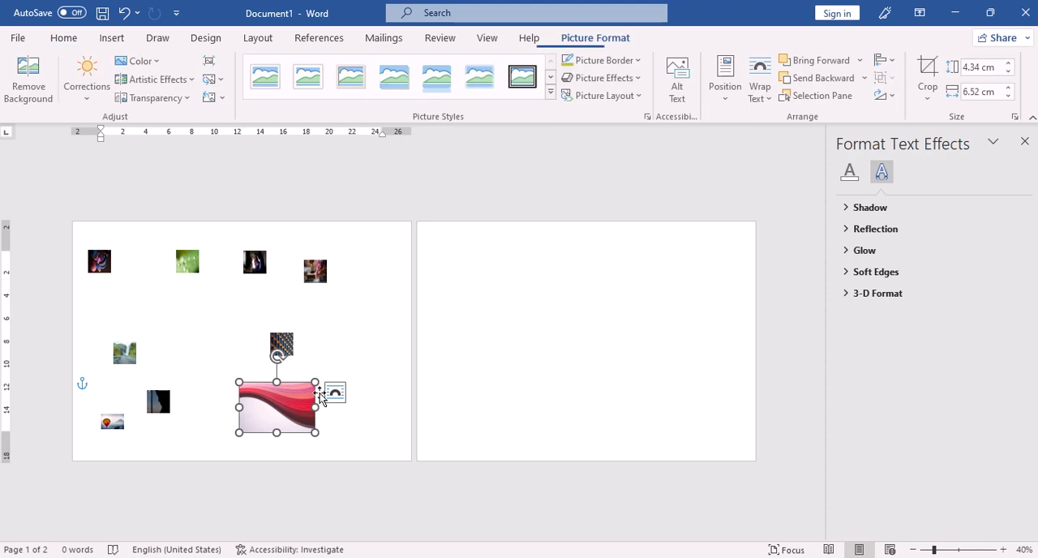
click(761, 93)
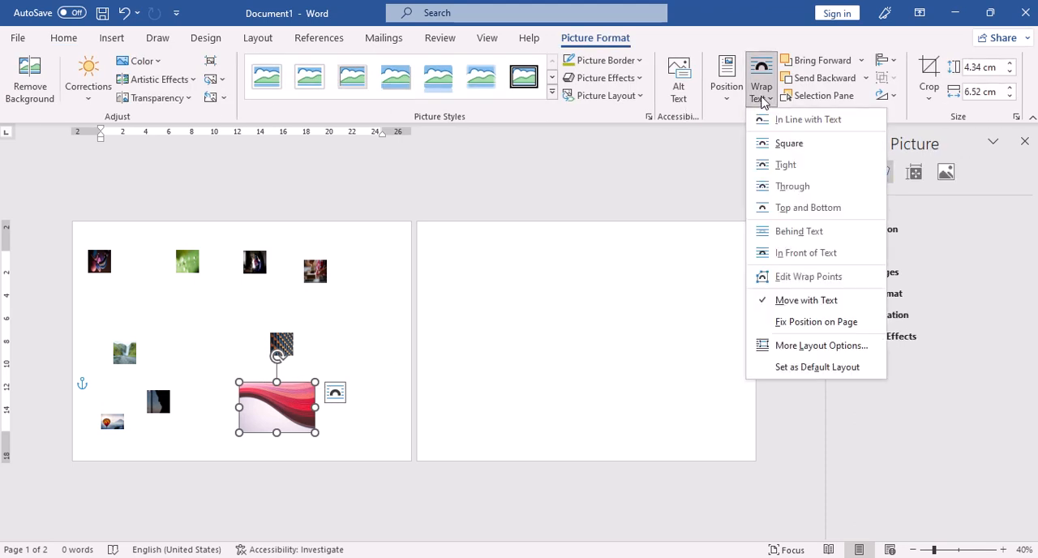
click(800, 144)
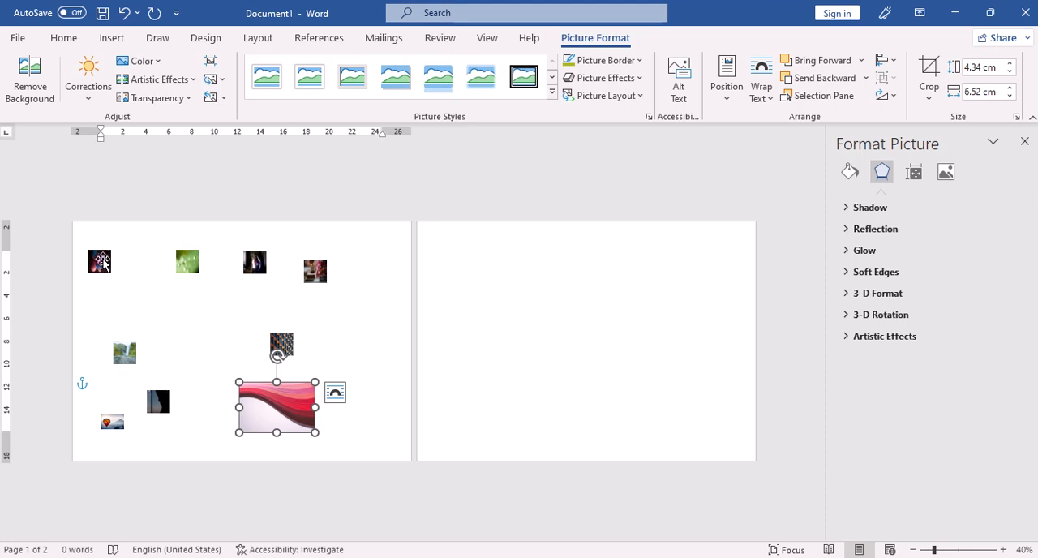
Step: Select all the pictures together except the hot-air balloon and set their height to 4 cm
click(99, 263)
ctrl+click(186, 262)
ctrl+click(253, 265)
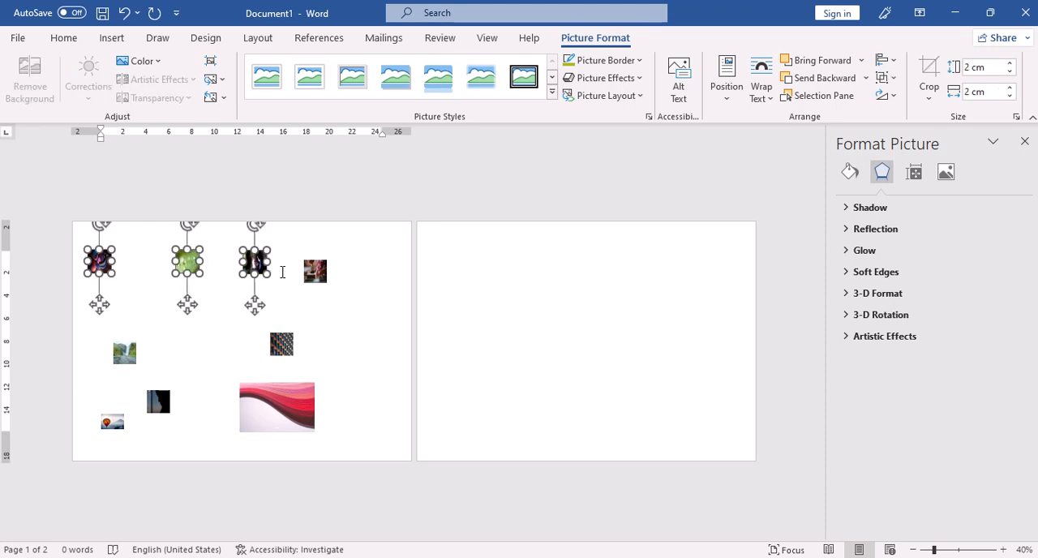
ctrl+click(318, 280)
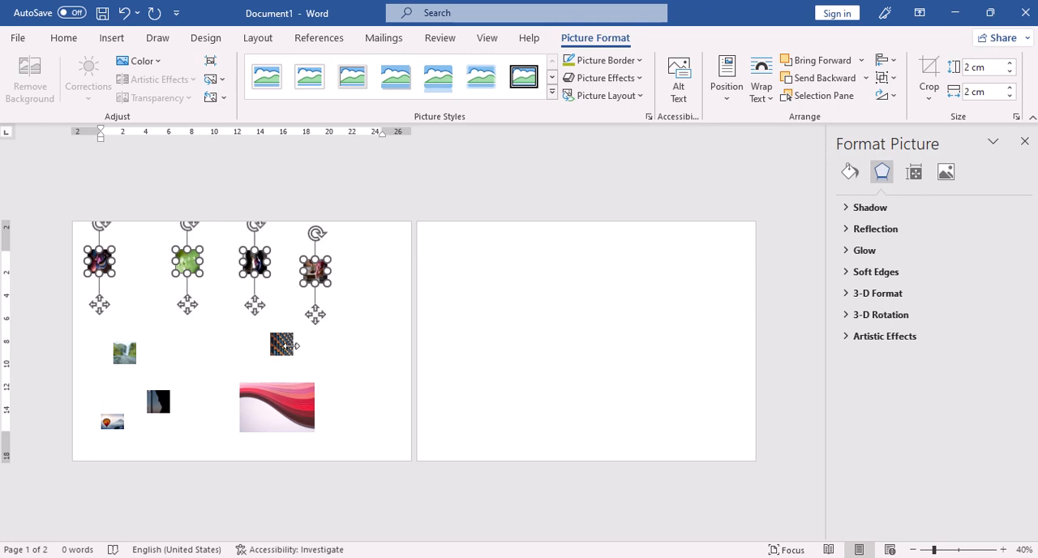
ctrl+click(291, 346)
ctrl+click(283, 391)
ctrl+click(281, 343)
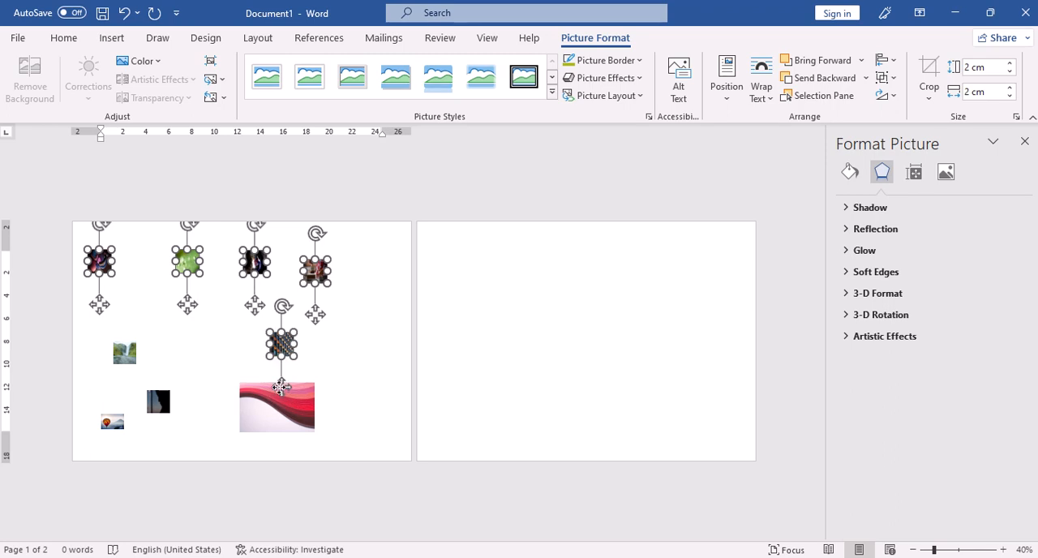
ctrl+click(243, 406)
ctrl+click(161, 402)
ctrl+click(127, 362)
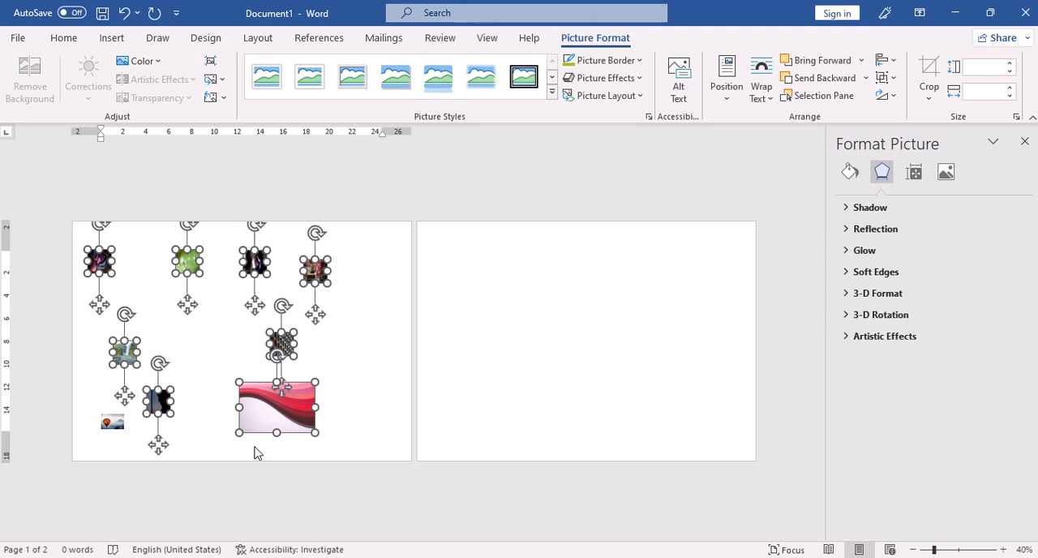
click(991, 70)
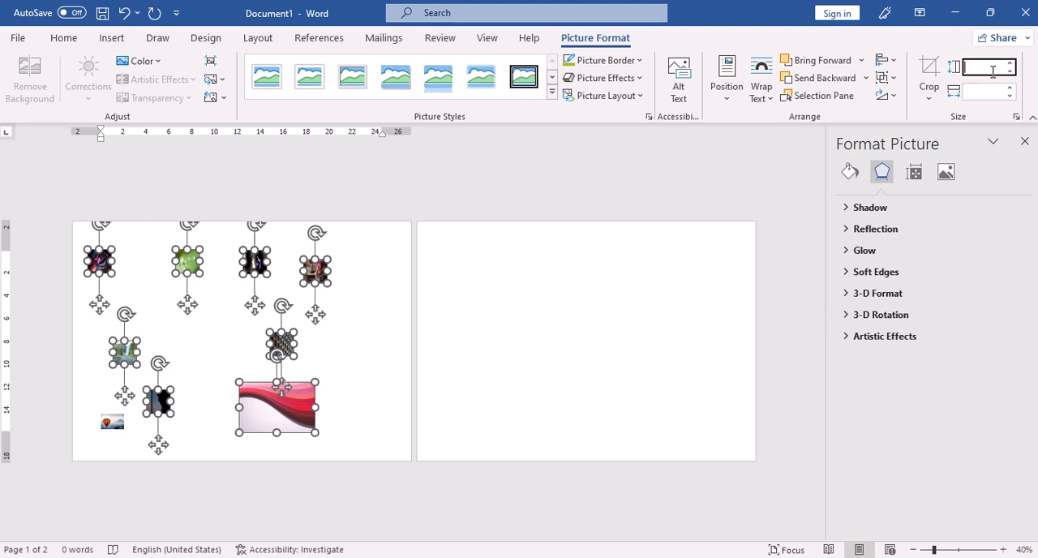
text(4)
key(Return)
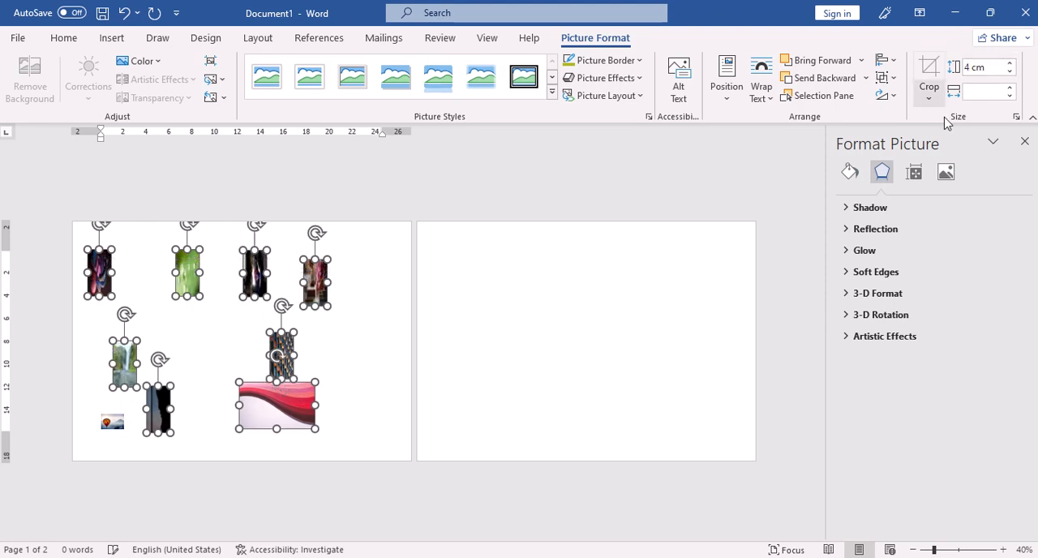
Step: Set the selected pictures' width to 4 cm and deselect them
click(993, 95)
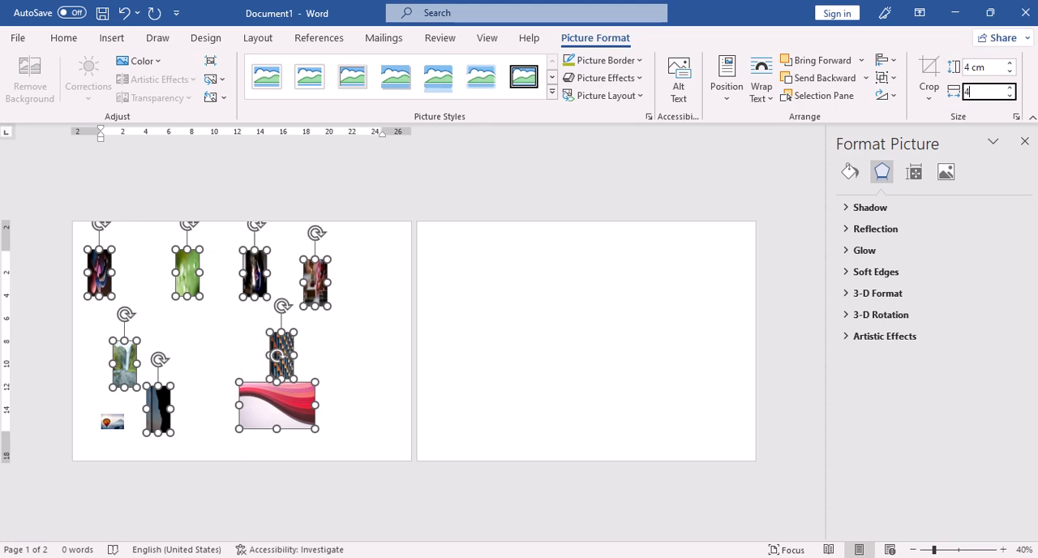
text(4)
key(Return)
click(206, 412)
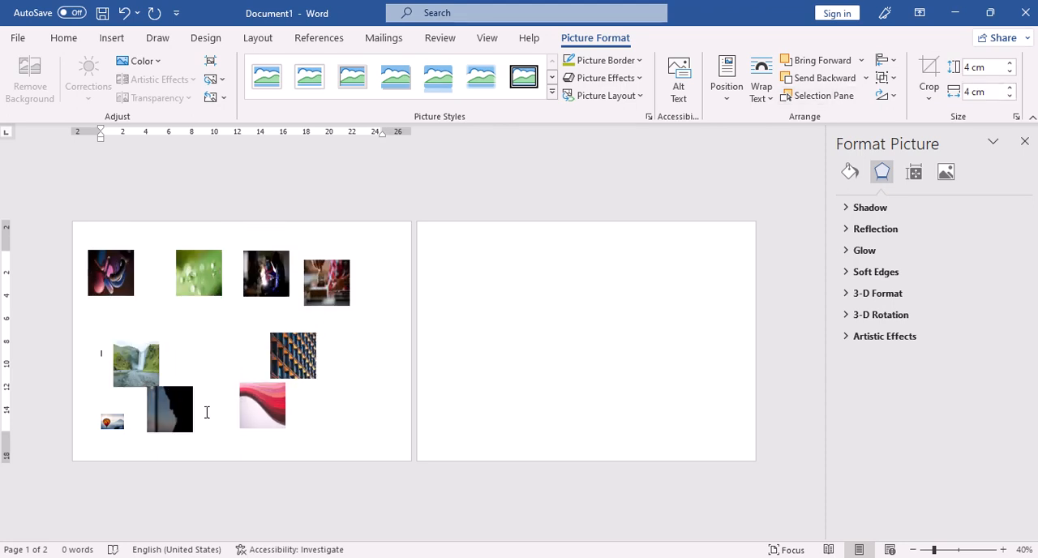
Step: Turn off the locked aspect ratio for the small hot-air balloon picture
click(114, 423)
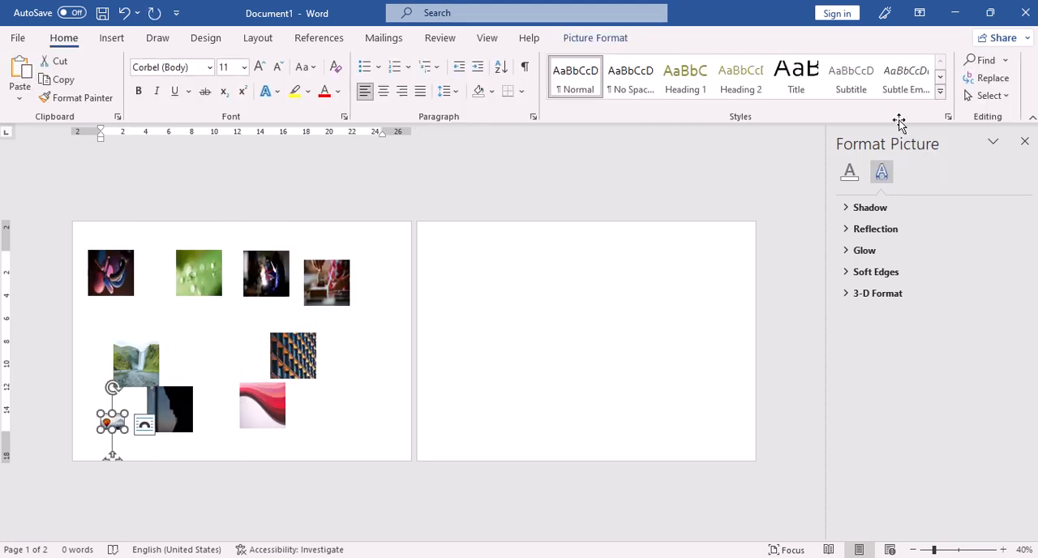
click(593, 38)
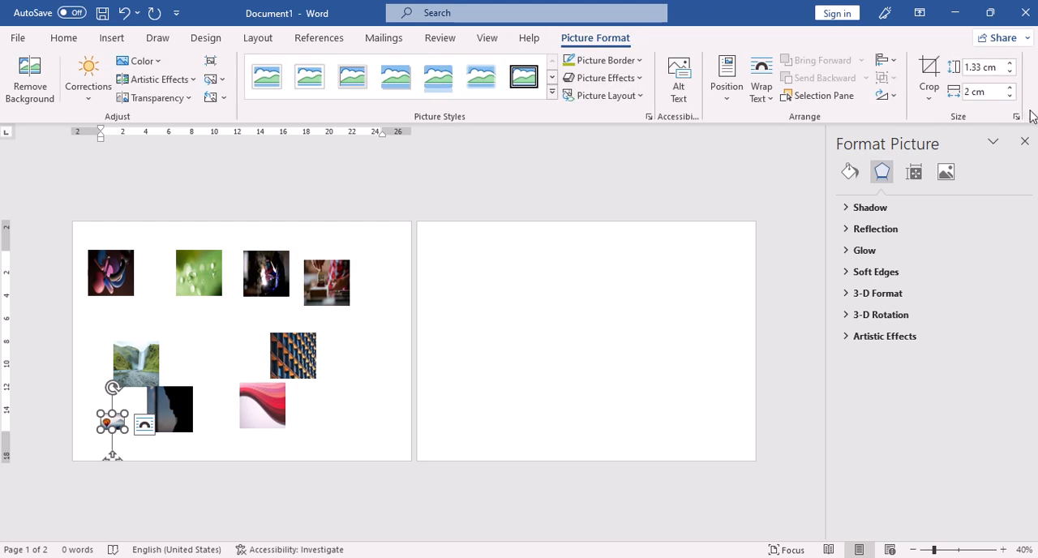
click(1015, 117)
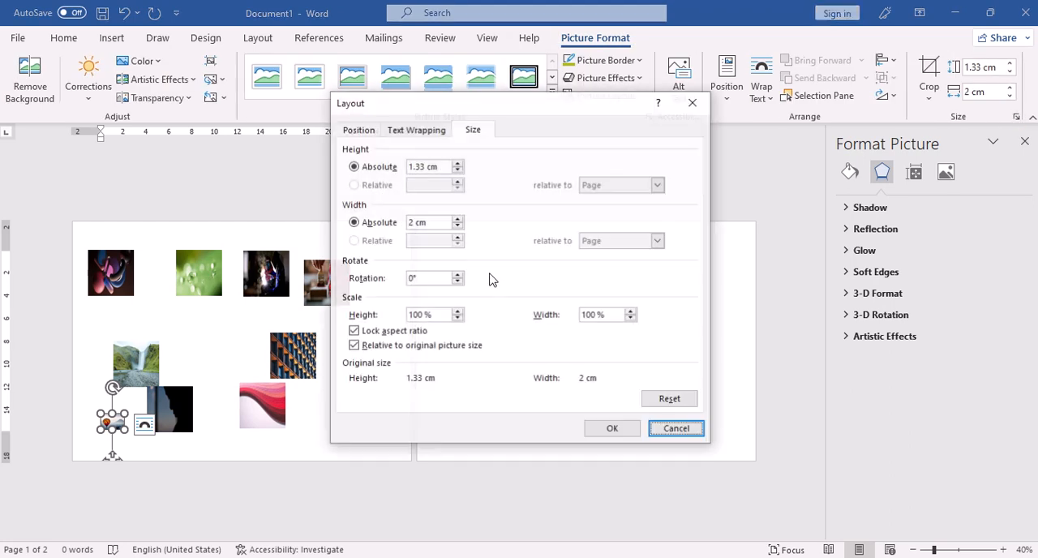
click(353, 330)
click(636, 433)
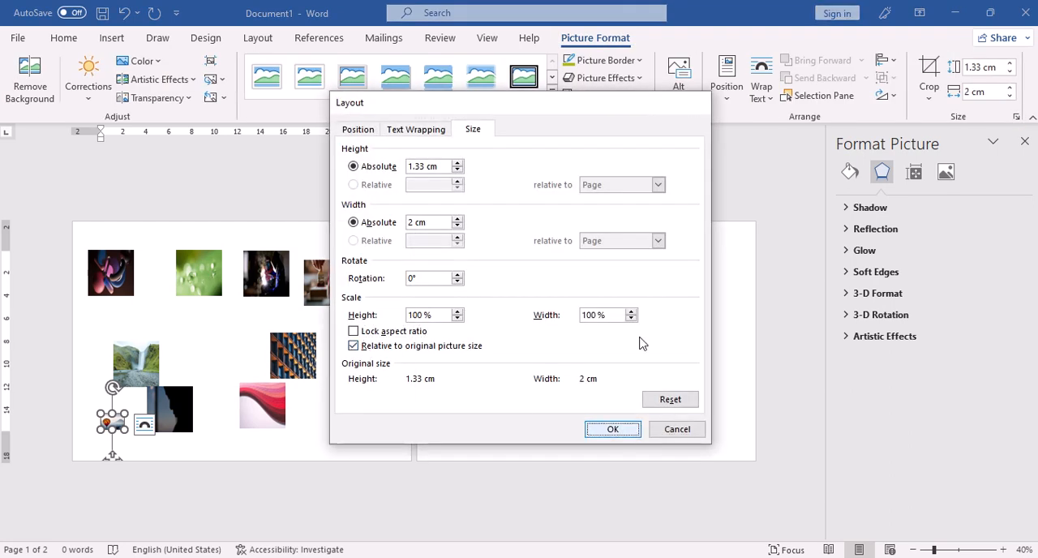
Step: Set the hot-air balloon picture's height and width to 4 cm each, and deselect it
click(981, 67)
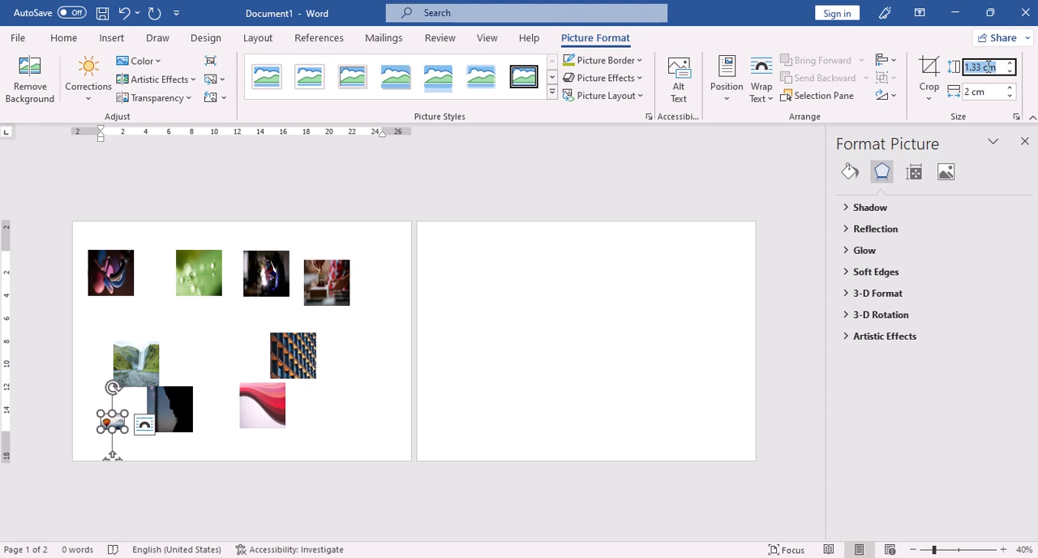
text(4)
key(Return)
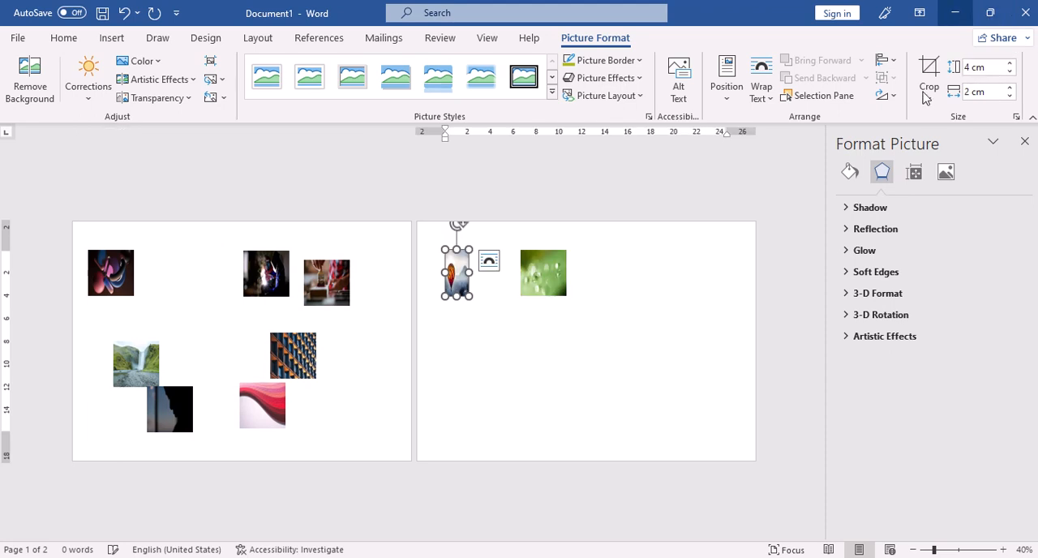
click(1010, 96)
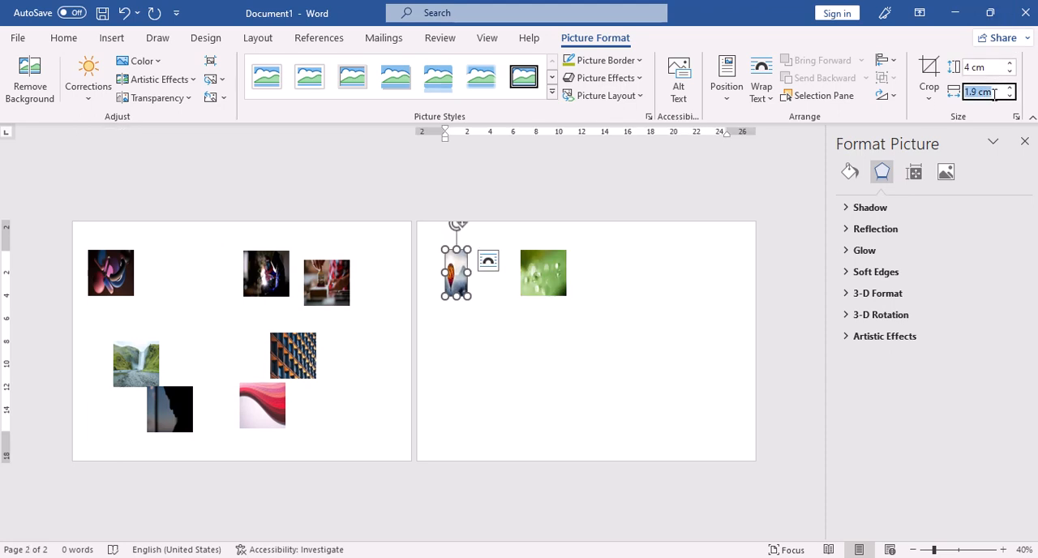
text(4)
key(Return)
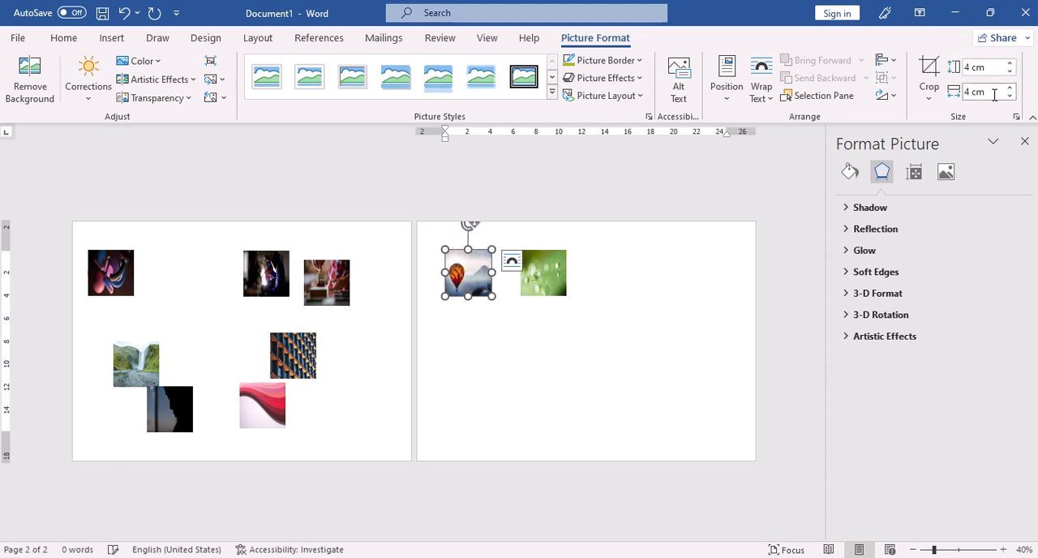
click(614, 404)
Step: Arrange the three dark-toned upper pictures on the first page in an evenly spaced top row
click(113, 271)
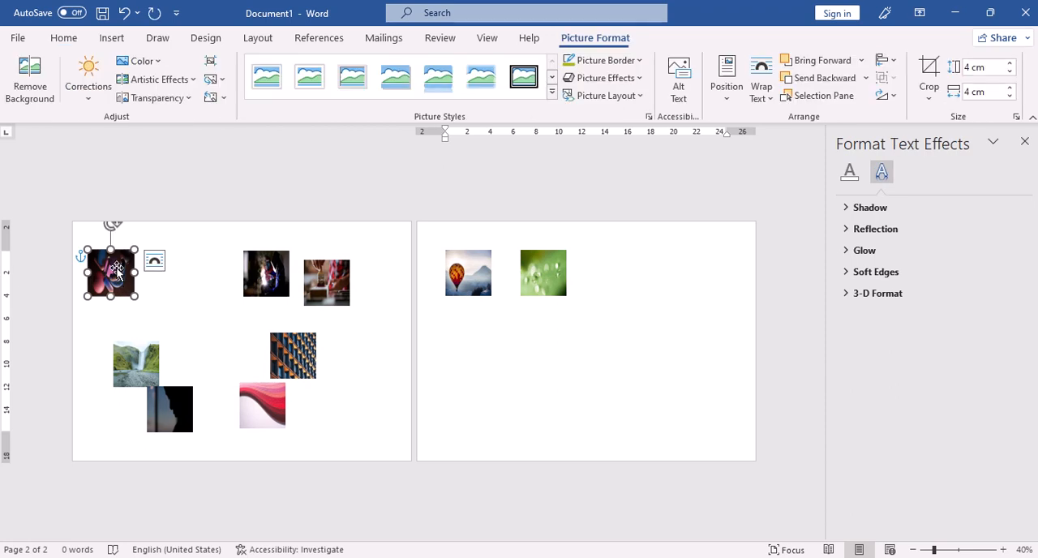
drag(116, 271, 117, 250)
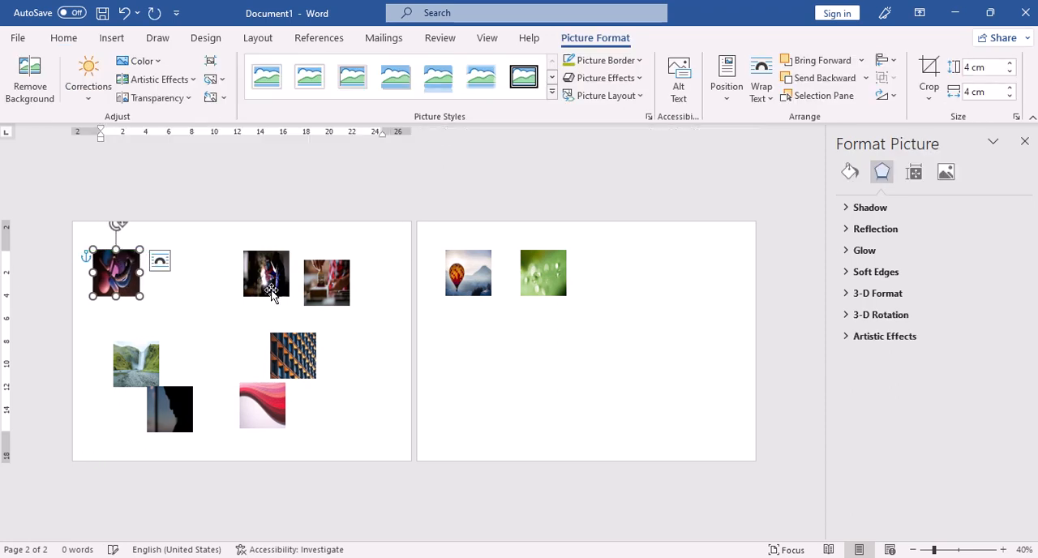
drag(272, 284, 224, 284)
drag(322, 281, 317, 256)
Step: Arrange the waterfall, red wave and building facade pictures in a middle row, with the silhouette picture beneath the waterfall
drag(306, 352, 340, 344)
drag(269, 404, 241, 353)
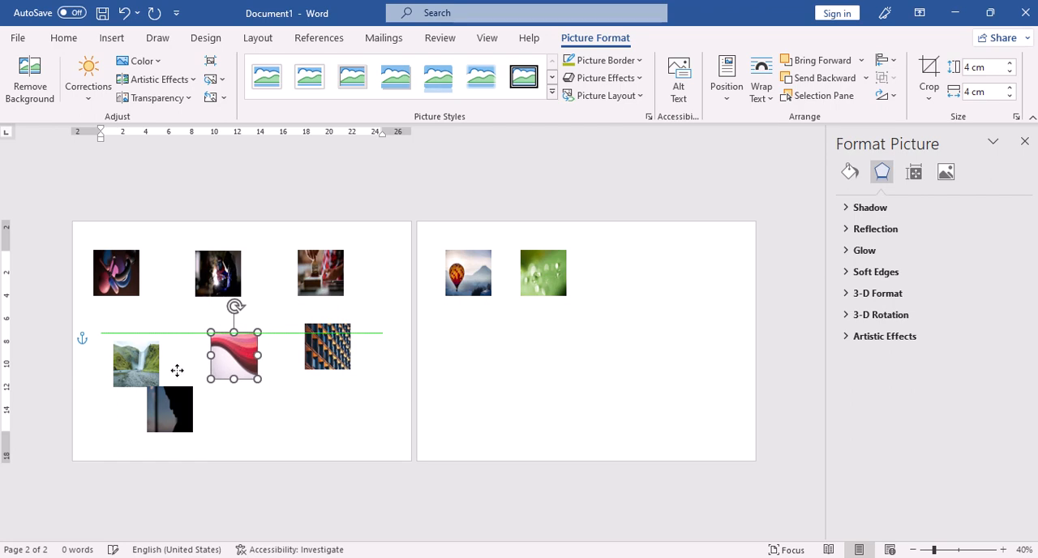
drag(131, 369, 119, 359)
drag(164, 405, 102, 430)
click(341, 385)
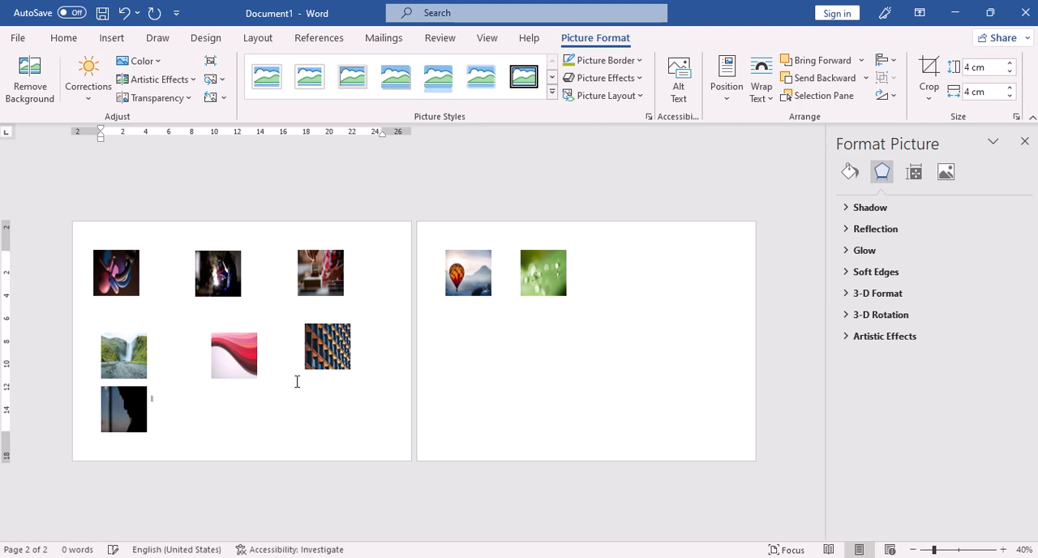
Step: Move the hot-air balloon picture to the right of the water-droplets picture and set its text wrapping to Square
click(473, 284)
mouse_move(602, 274)
mouse_down()
mouse_move(408, 369)
mouse_move(262, 403)
mouse_move(535, 322)
mouse_move(614, 282)
mouse_up()
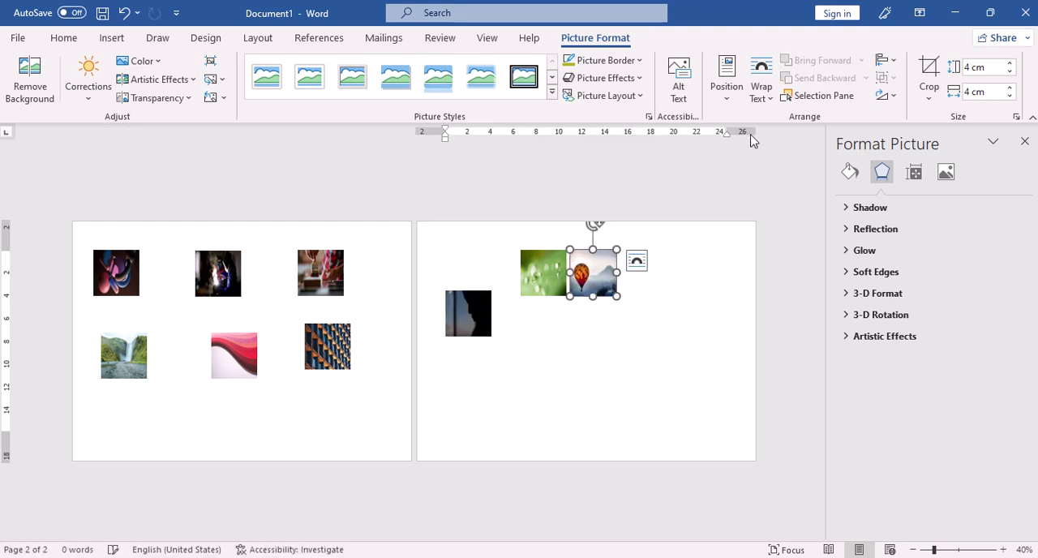
click(761, 85)
click(795, 142)
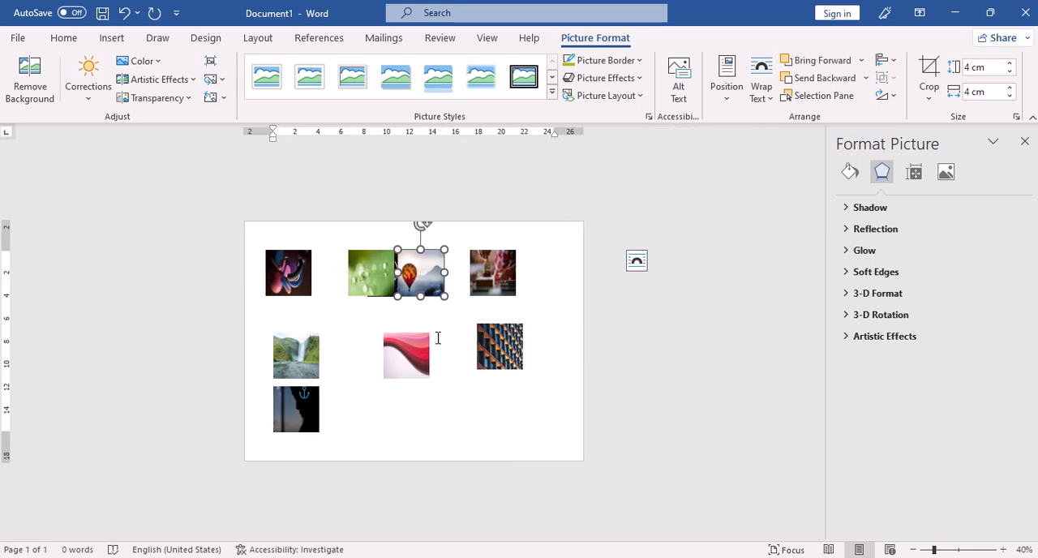
Step: Move the hot-air balloon and water-droplets pictures into the bottom row beside the silhouette picture
click(502, 284)
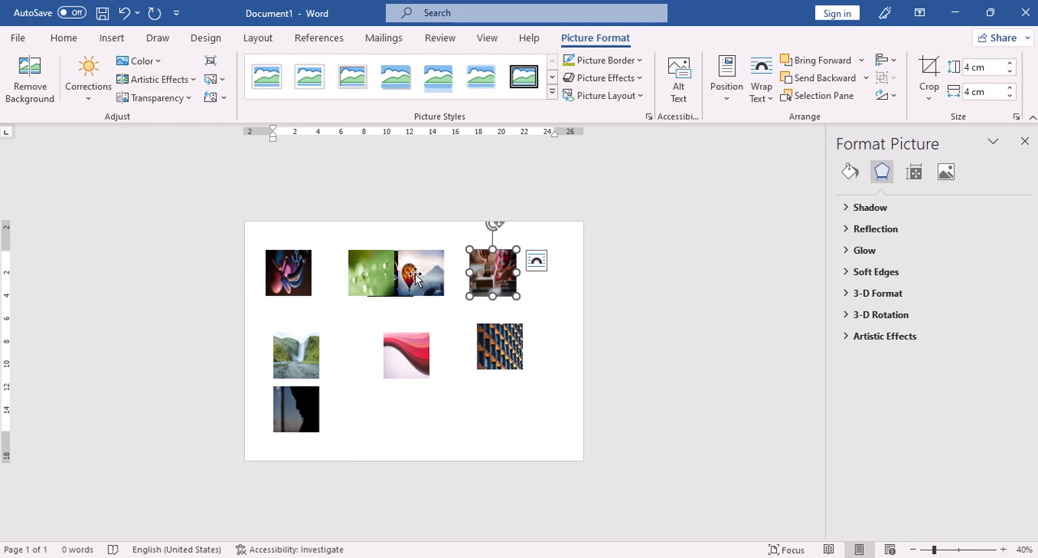
drag(441, 279, 525, 410)
drag(372, 280, 399, 434)
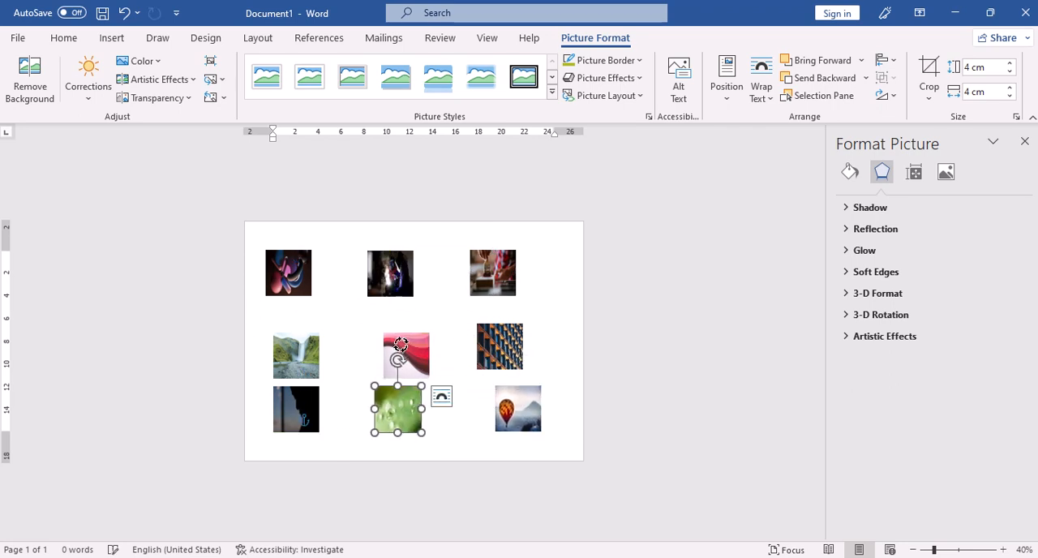
Step: Move the red wave and waterfall pictures up roughly level with the building facade picture
drag(398, 357, 416, 332)
drag(311, 356, 311, 351)
drag(312, 309, 312, 309)
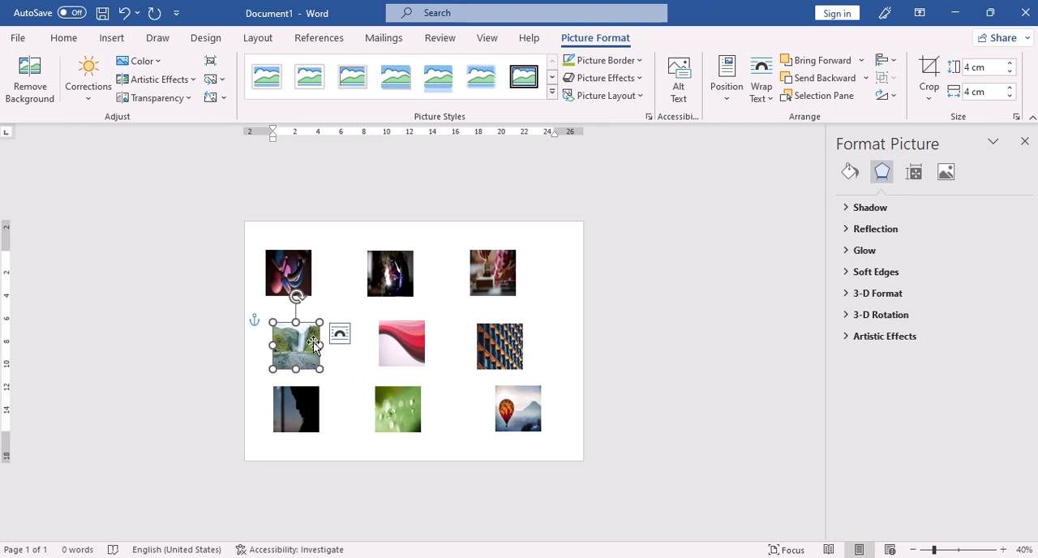
Step: Lower the middle picture of the top row and slightly shift the two pictures on either side of it
drag(398, 276, 397, 286)
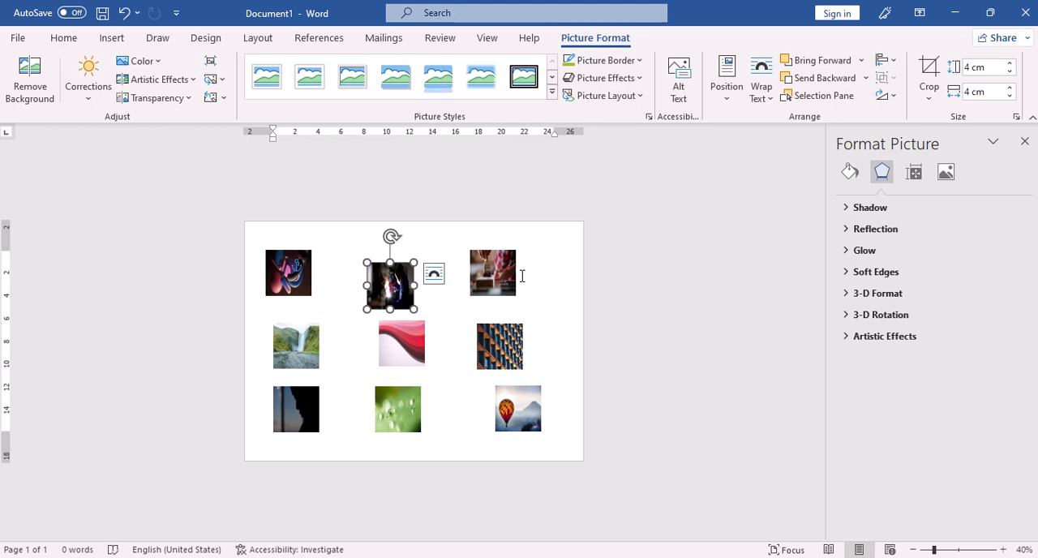
drag(509, 262, 514, 263)
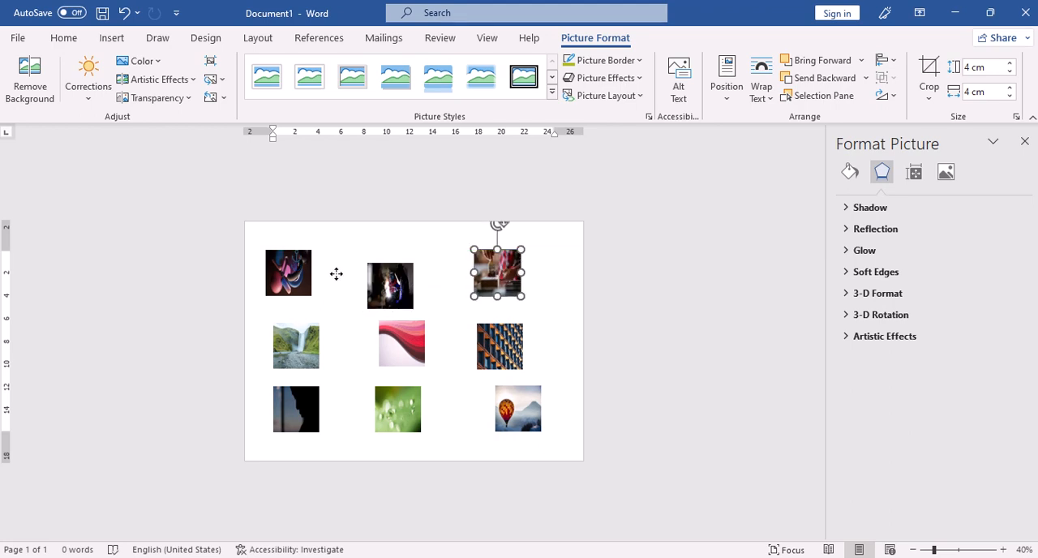
drag(283, 281, 283, 298)
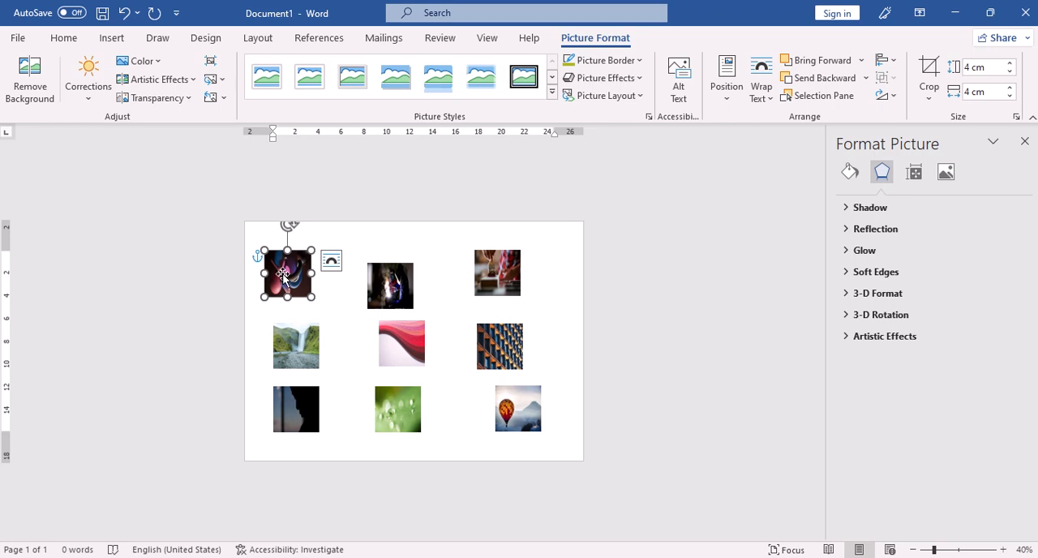
Step: Select the three top-row pictures together and align their top edges
ctrl+click(384, 290)
ctrl+click(516, 285)
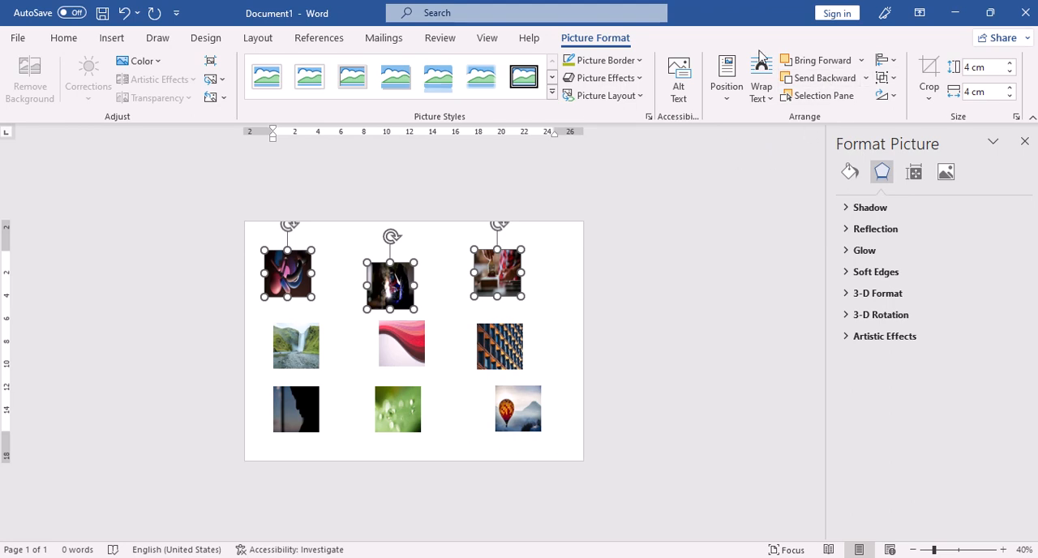
click(268, 40)
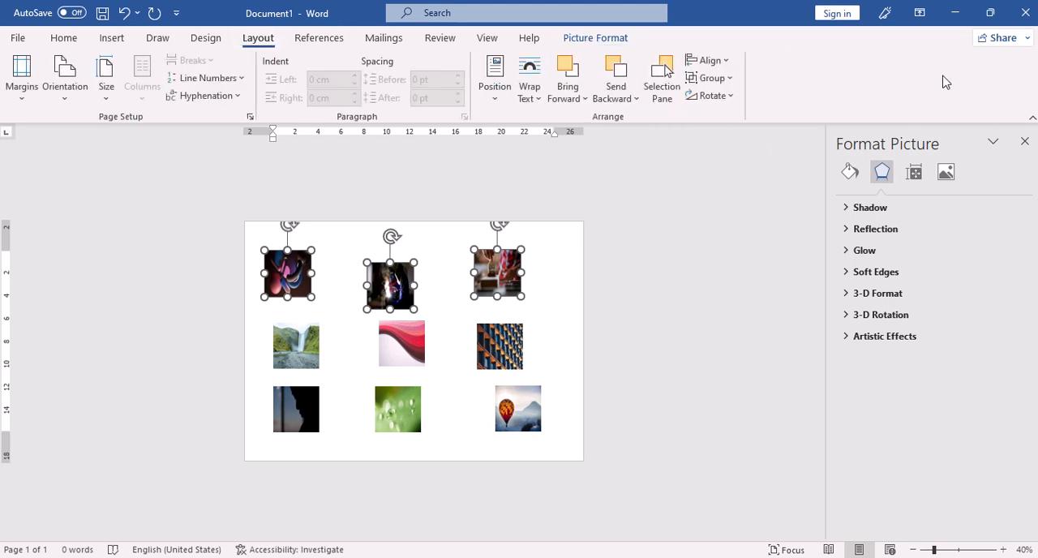
click(727, 62)
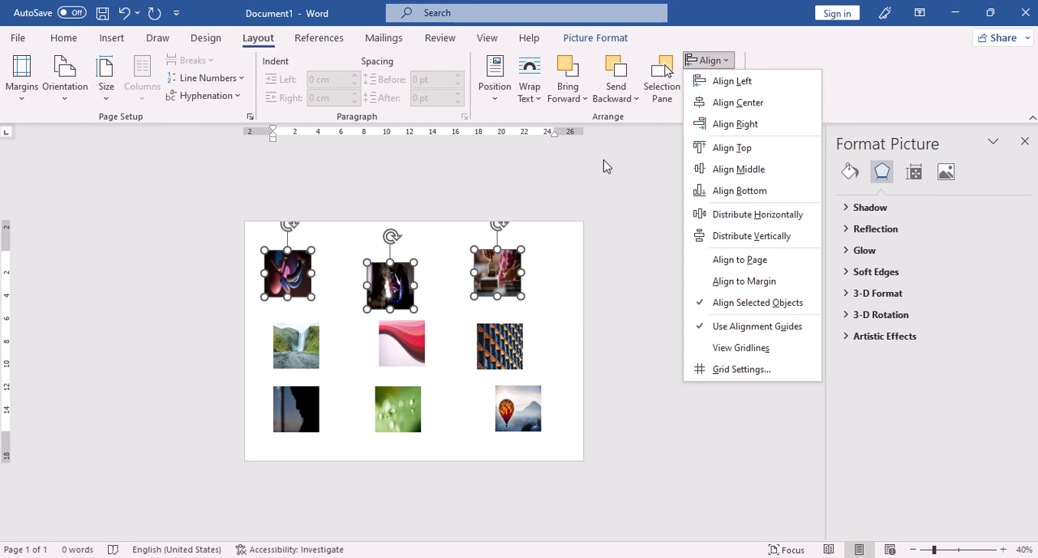
click(714, 148)
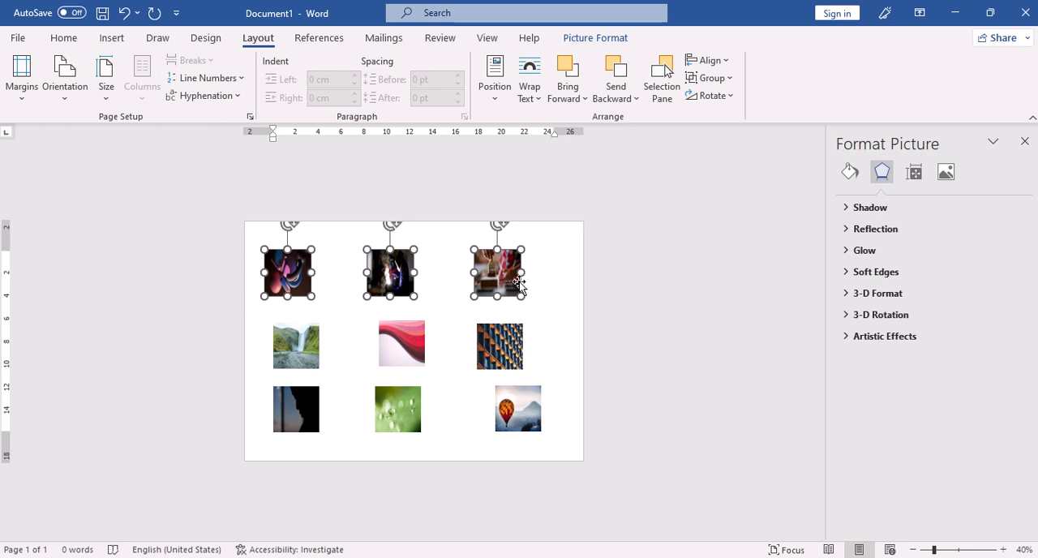
Step: Move the last picture of the top row farther toward the page's right edge, keeping it level with its row
click(552, 271)
click(498, 267)
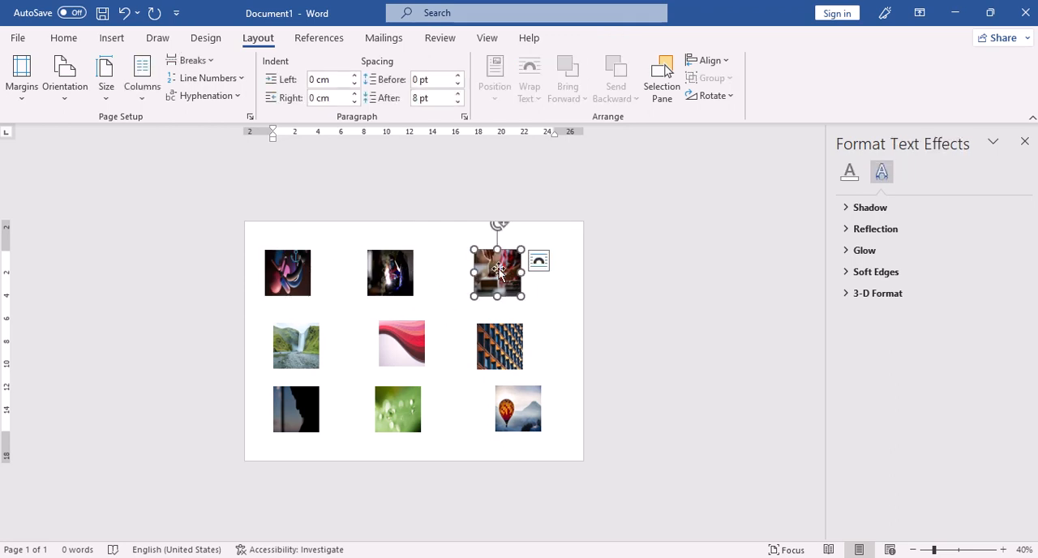
drag(497, 270, 527, 266)
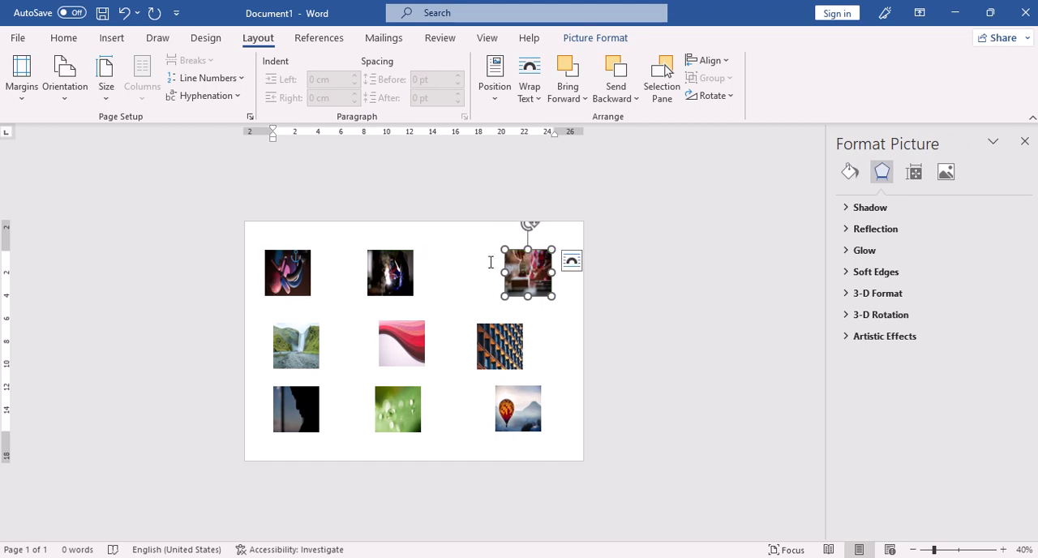
Step: Select the three top-row pictures together and distribute them horizontally
ctrl+click(285, 276)
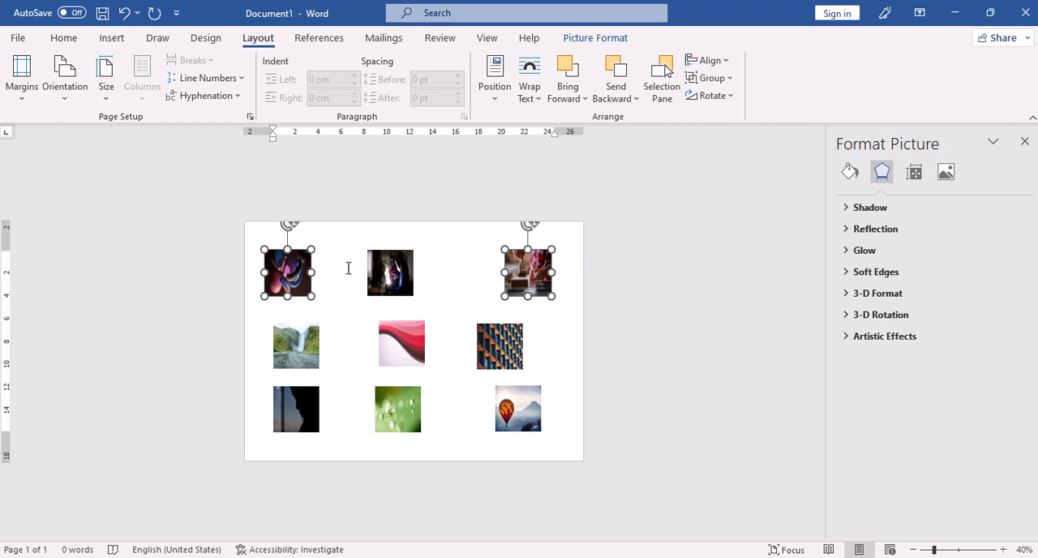
ctrl+click(378, 270)
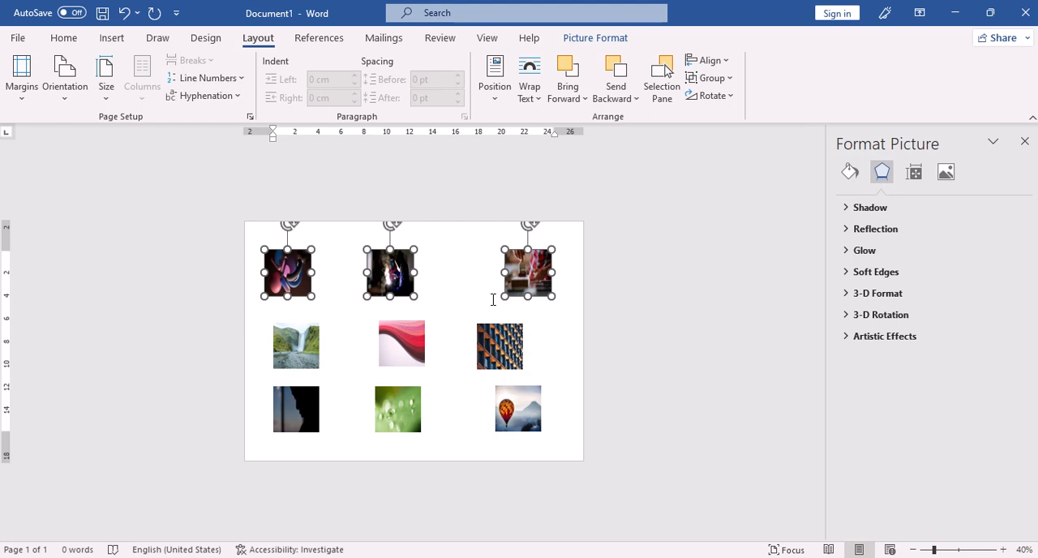
click(726, 63)
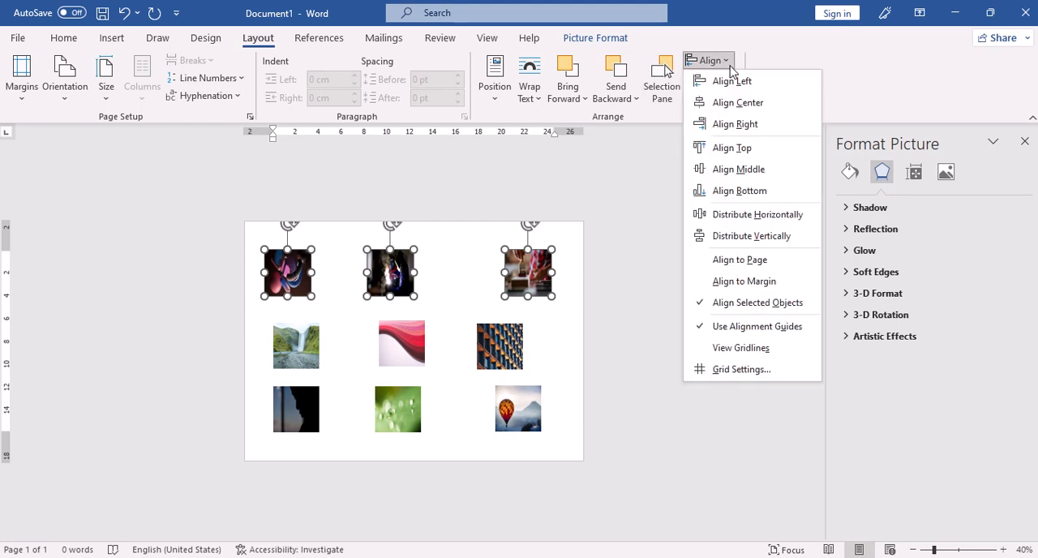
click(789, 219)
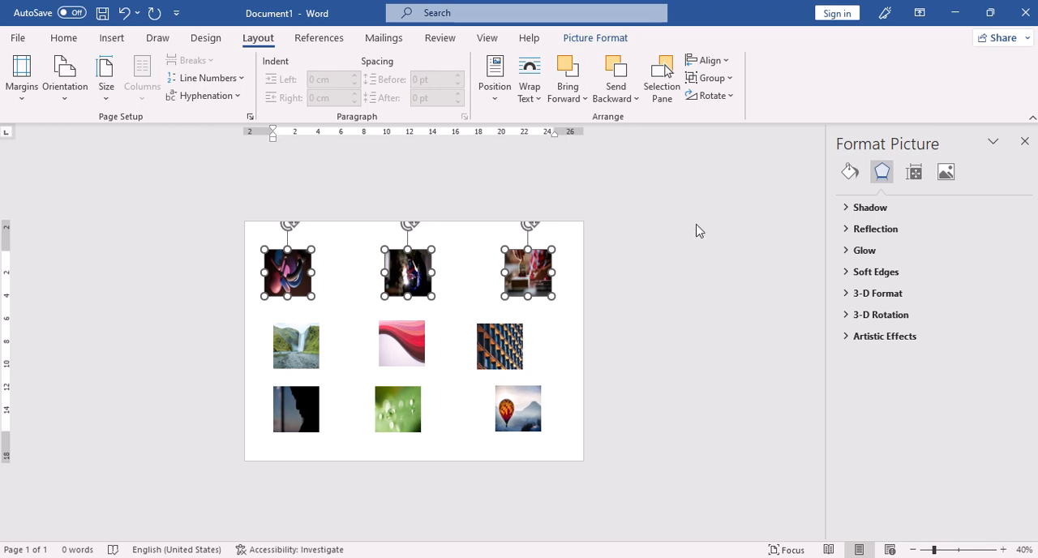
click(596, 346)
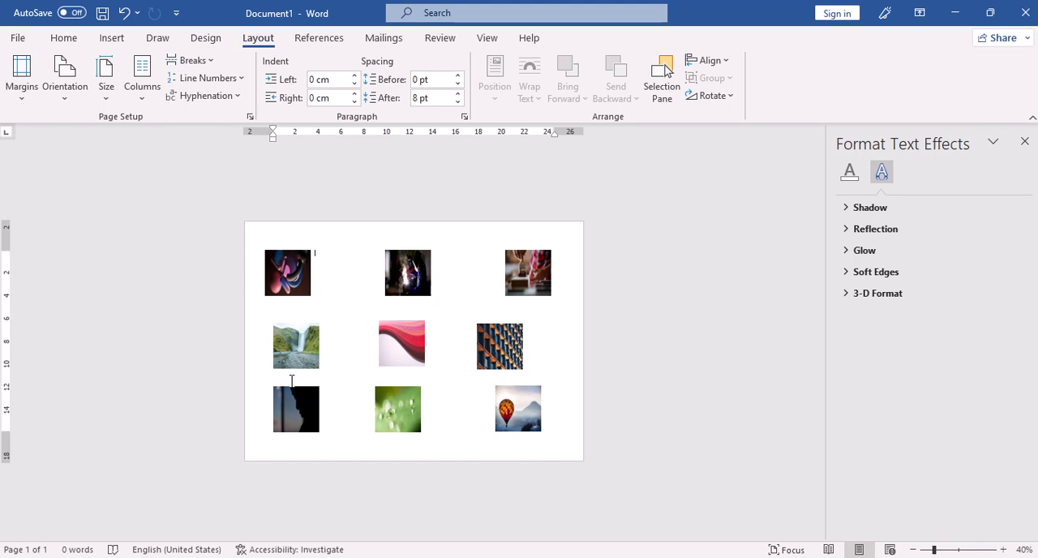
Step: Align the left edges of the three pictures in the document's first column and distribute them vertically
click(290, 280)
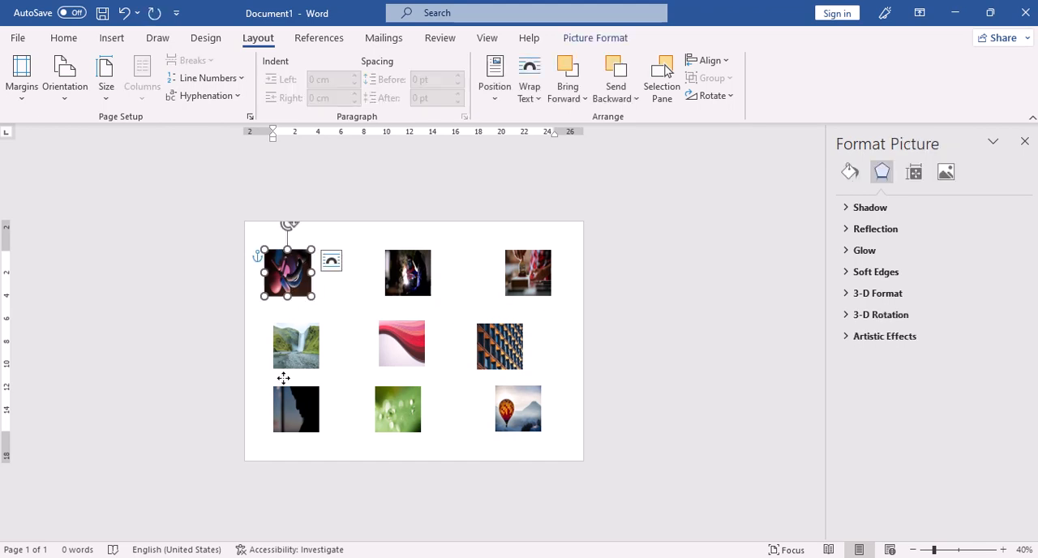
shift+click(290, 357)
shift+click(295, 429)
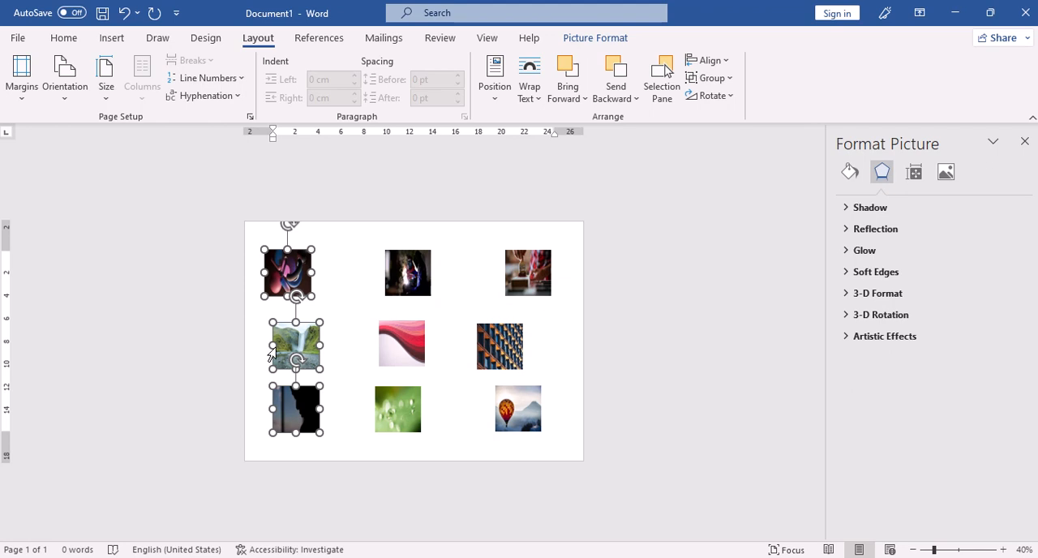
click(729, 62)
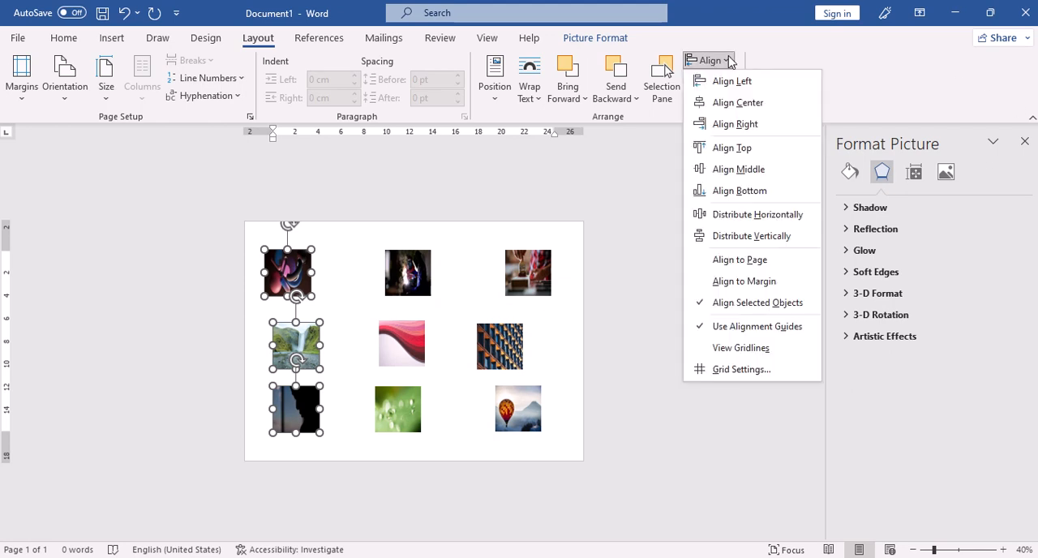
click(733, 81)
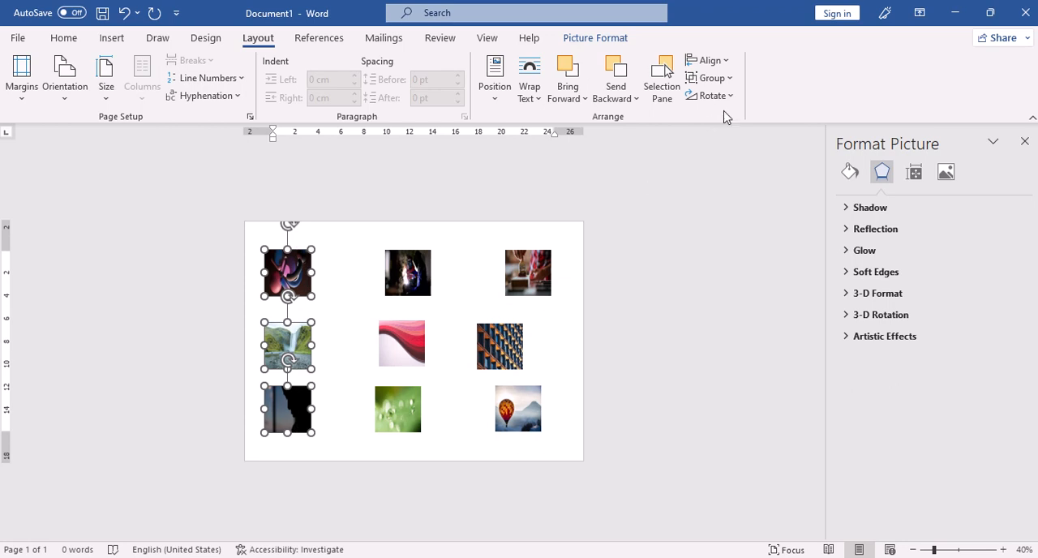
click(714, 61)
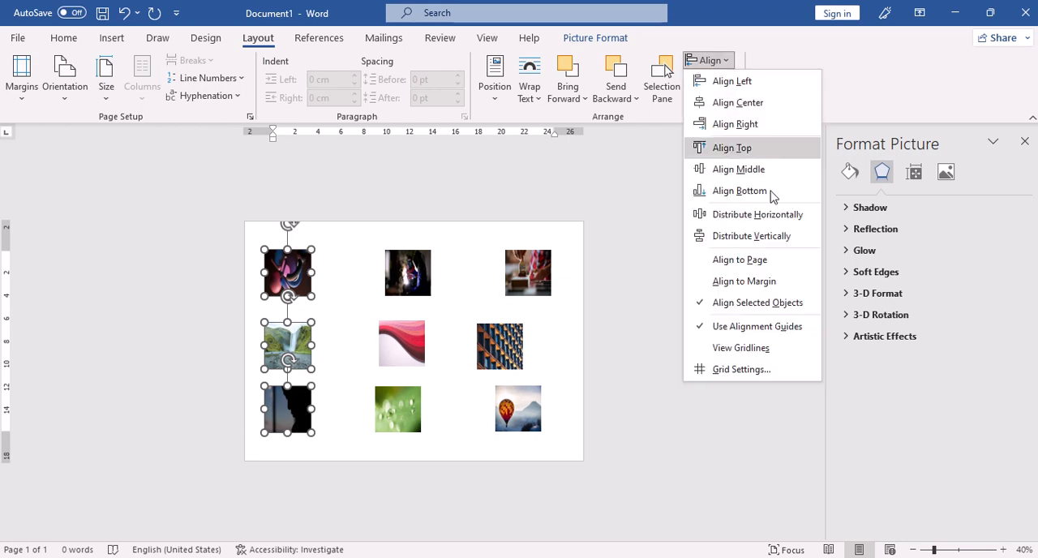
click(787, 236)
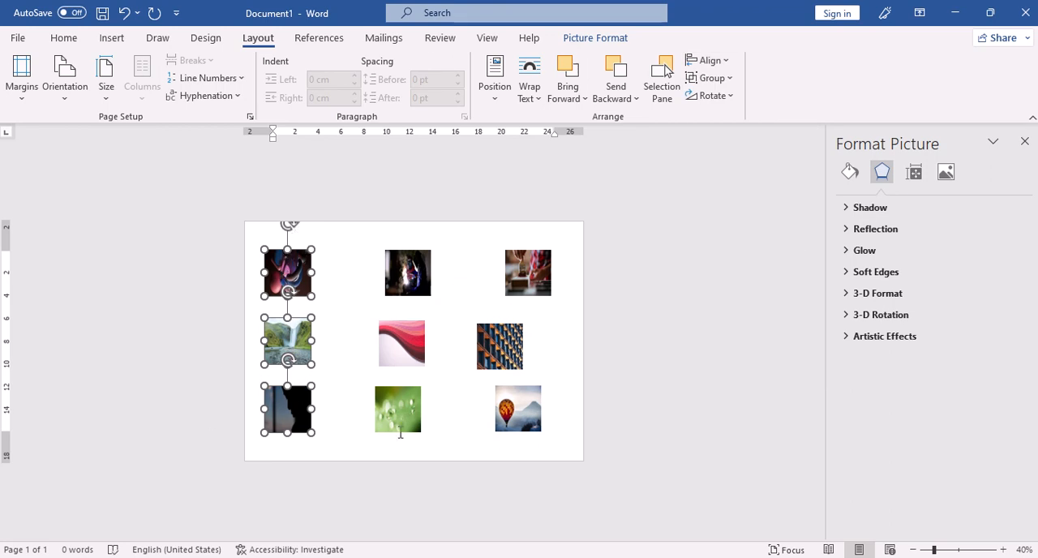
click(308, 378)
Step: Select the waterfall, red wave and building facade pictures together and distribute them horizontally
click(297, 347)
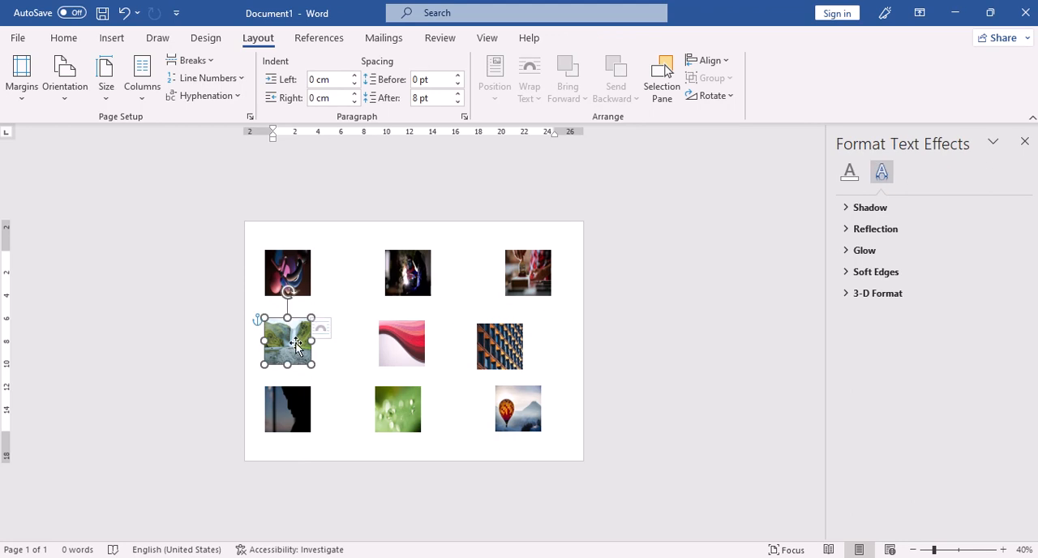
ctrl+click(389, 344)
ctrl+click(501, 342)
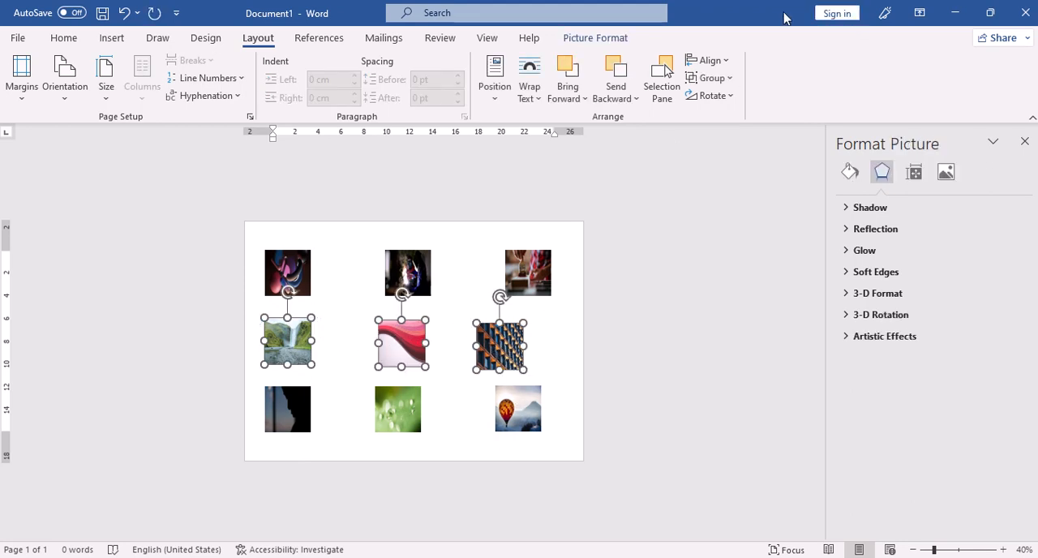
click(710, 61)
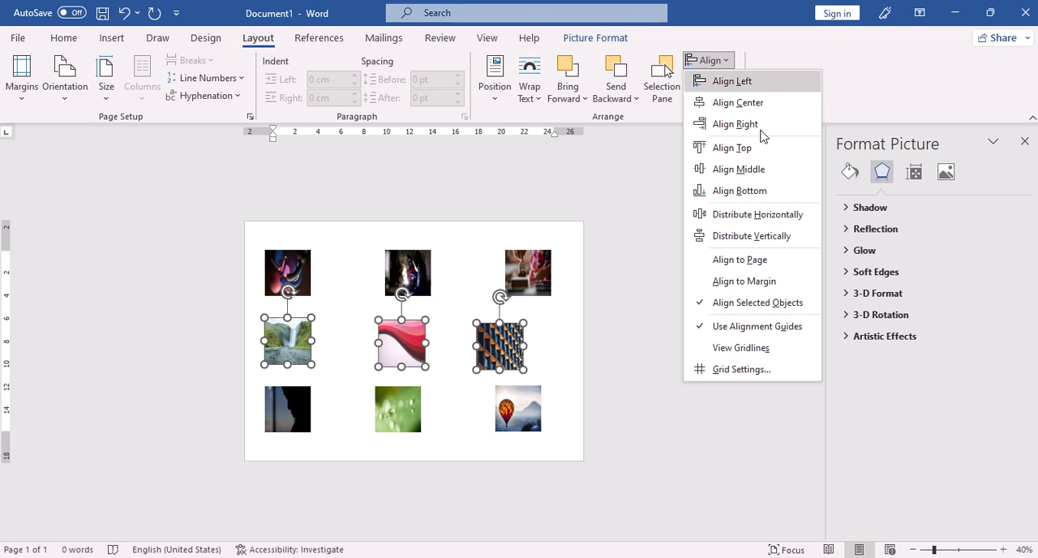
click(762, 214)
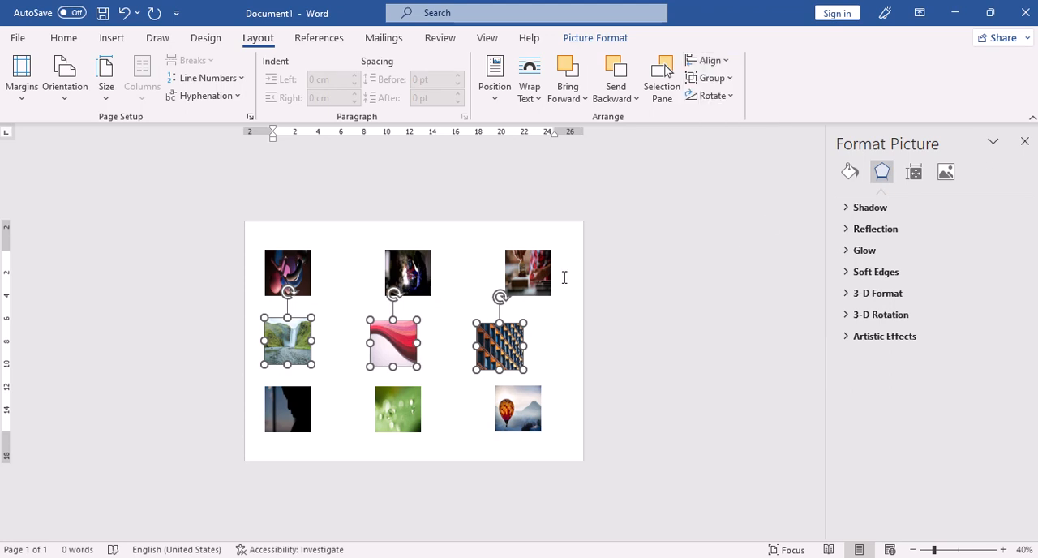
click(714, 335)
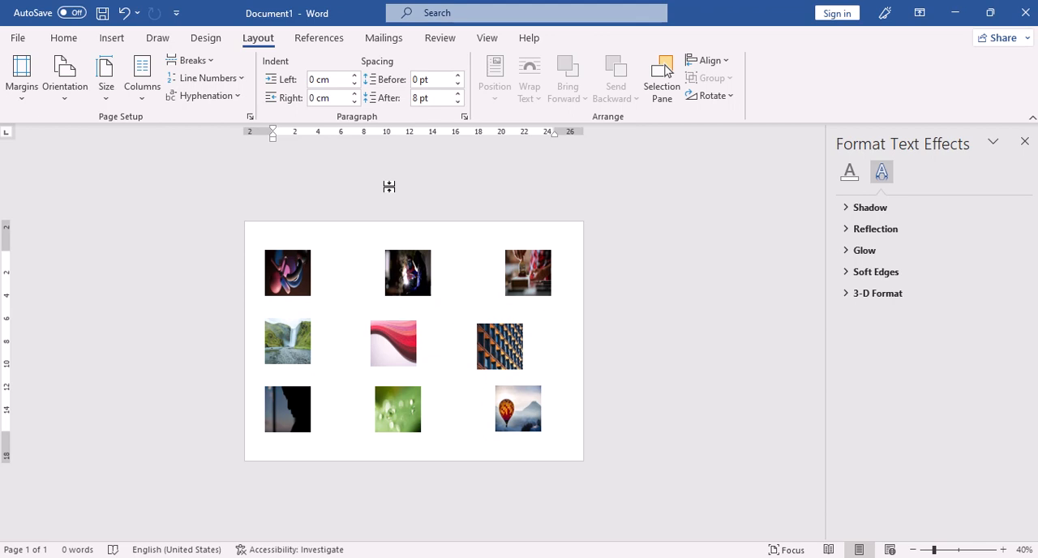
Step: Align the right edges of the three pictures in the document's middle column
click(412, 276)
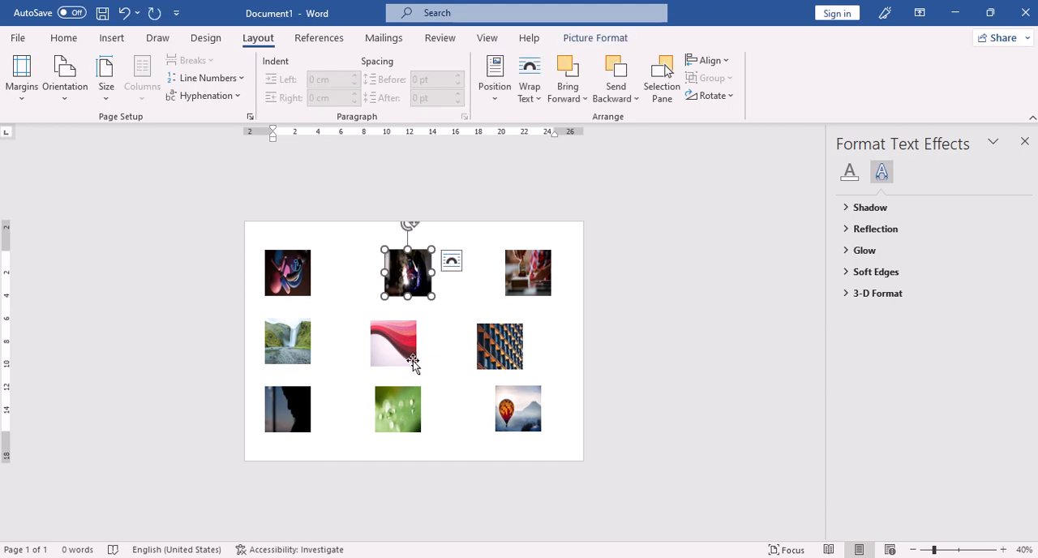
shift+click(401, 361)
shift+click(408, 409)
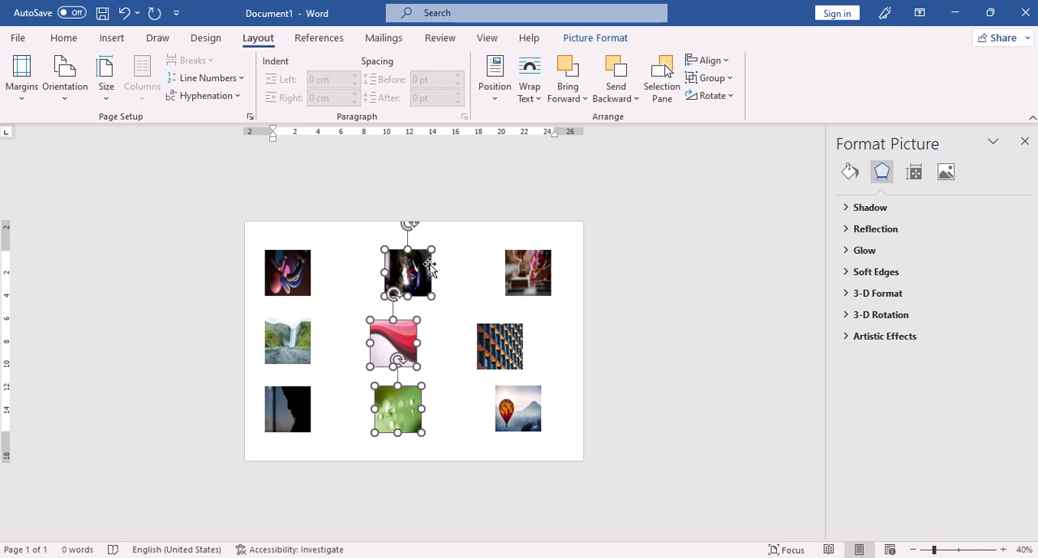
click(726, 61)
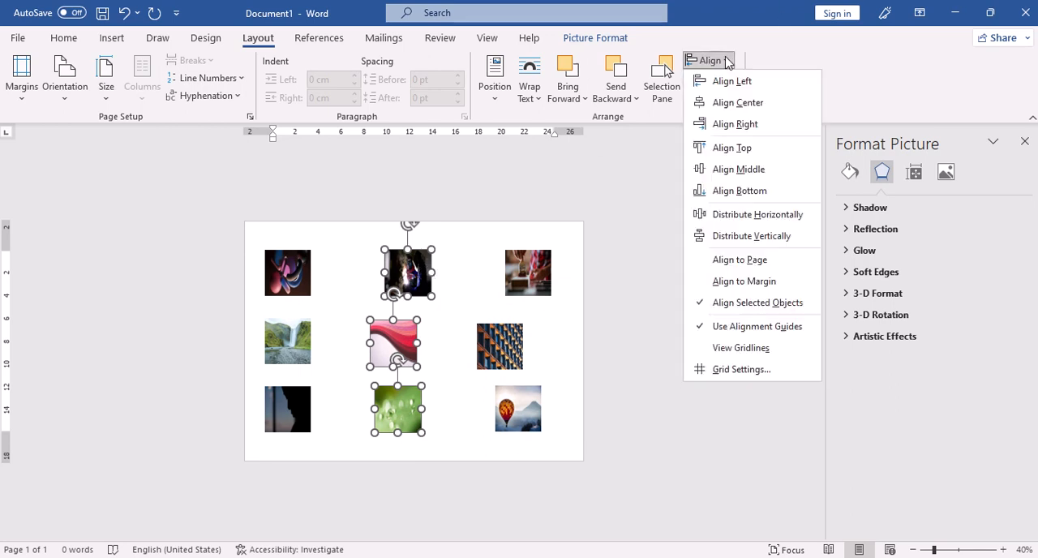
click(735, 123)
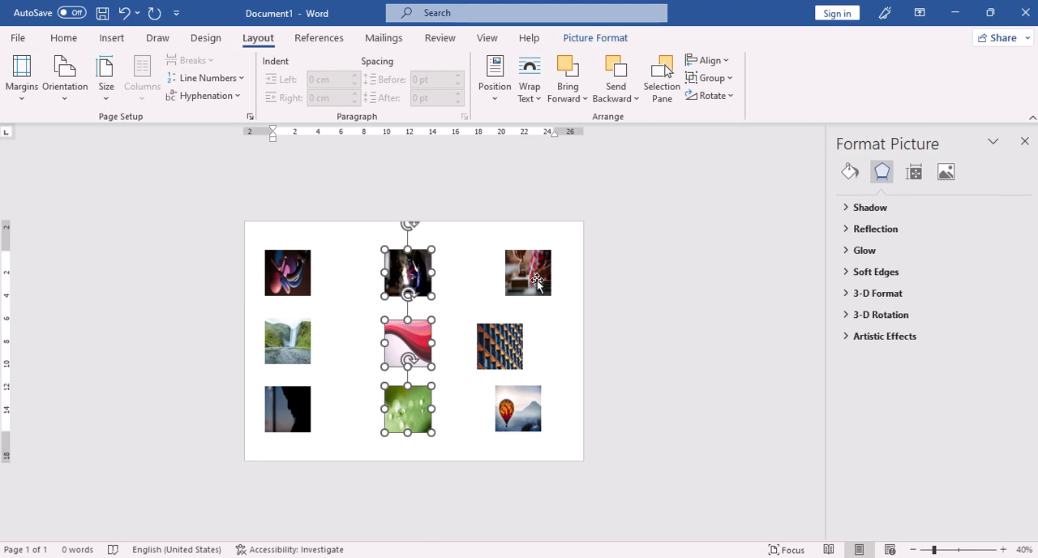
Step: Align the right edges of the last column's pictures: the top-row one, the building facade and the hot-air balloon
click(536, 282)
shift+click(497, 348)
shift+click(519, 415)
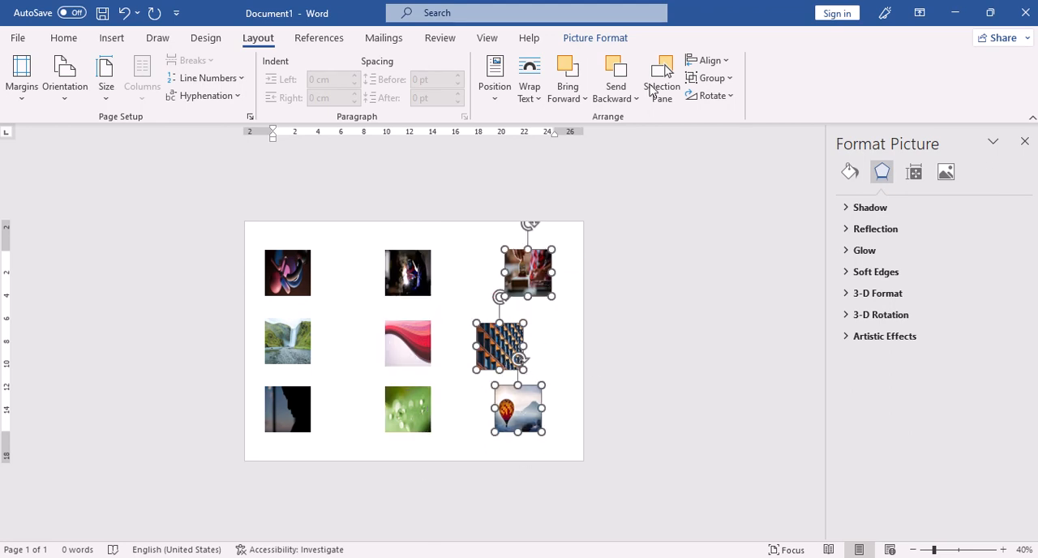
click(724, 61)
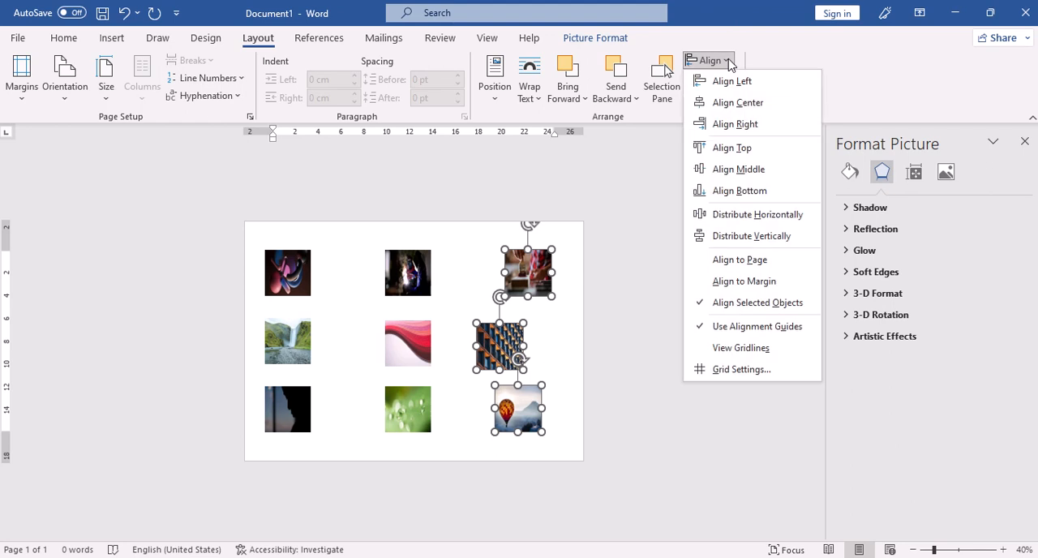
click(760, 122)
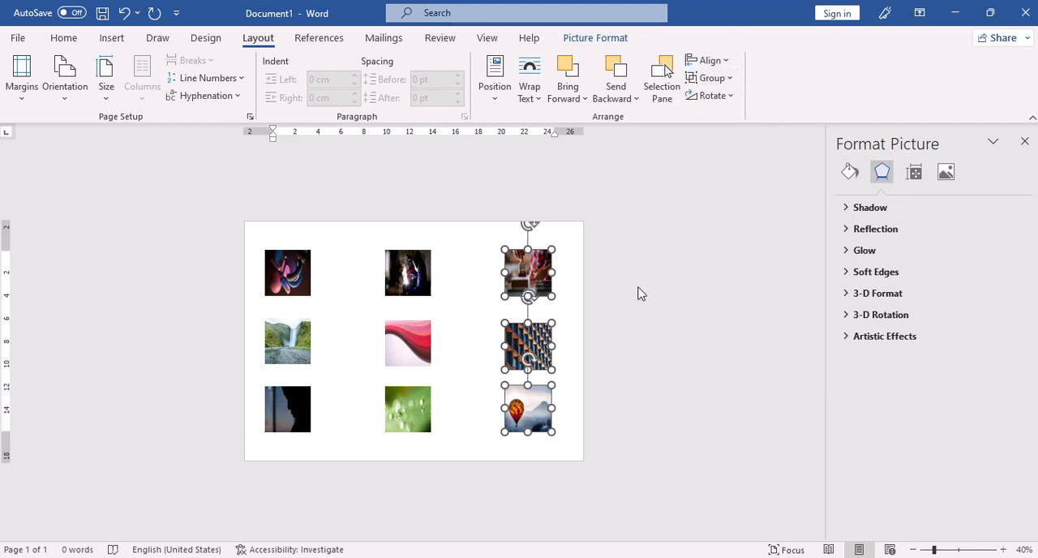
click(575, 355)
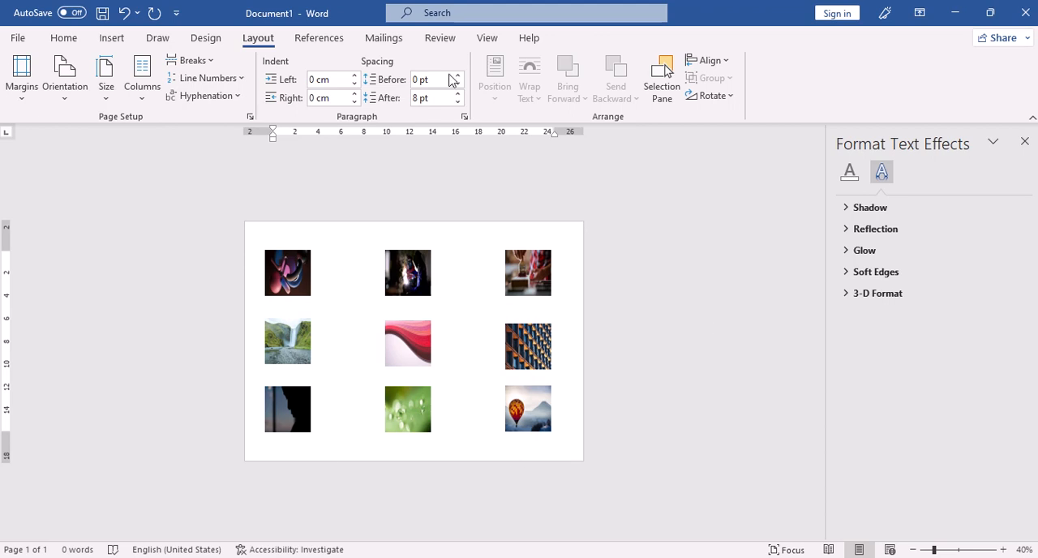
click(727, 63)
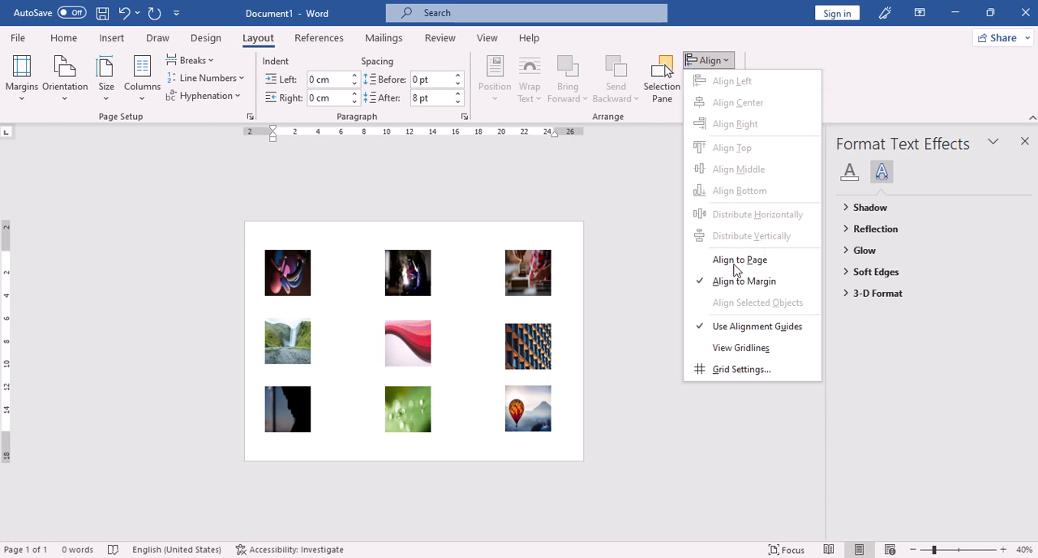
click(571, 362)
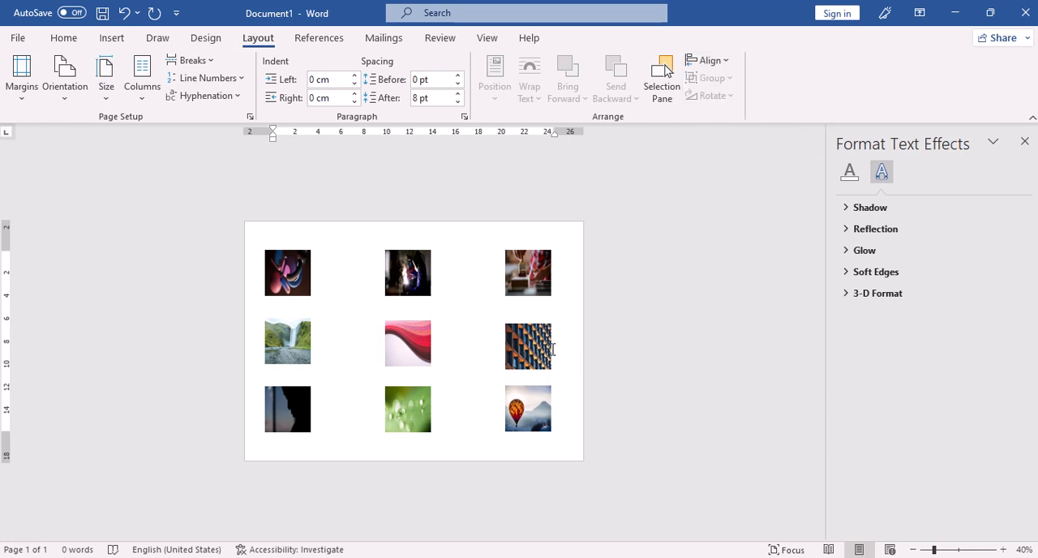
Step: Overlap the welder, red wave and waterfall pictures with the first top-row picture to form a stack
ctrl+scroll(517, 313, up, 8)
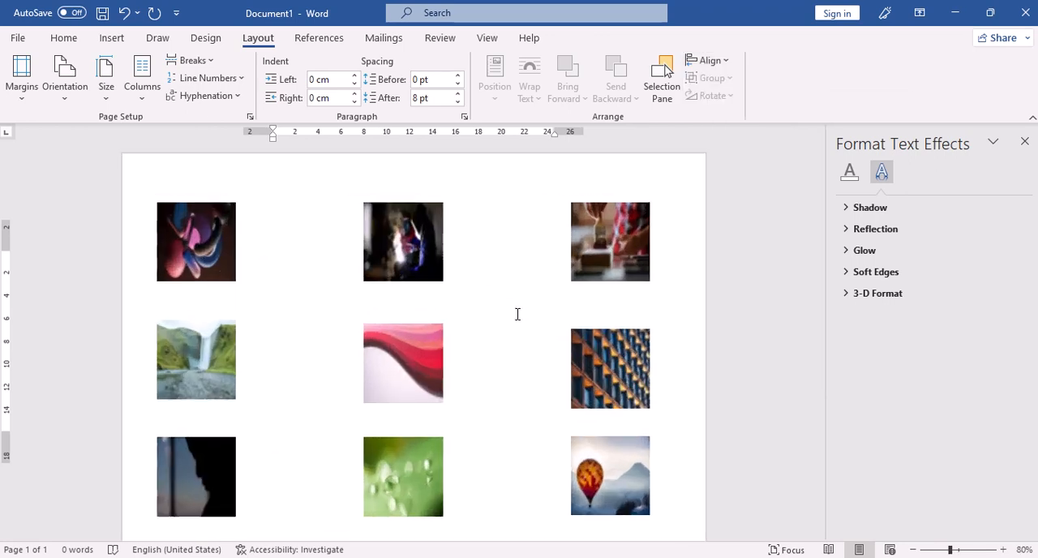
ctrl+scroll(506, 302, down, 1)
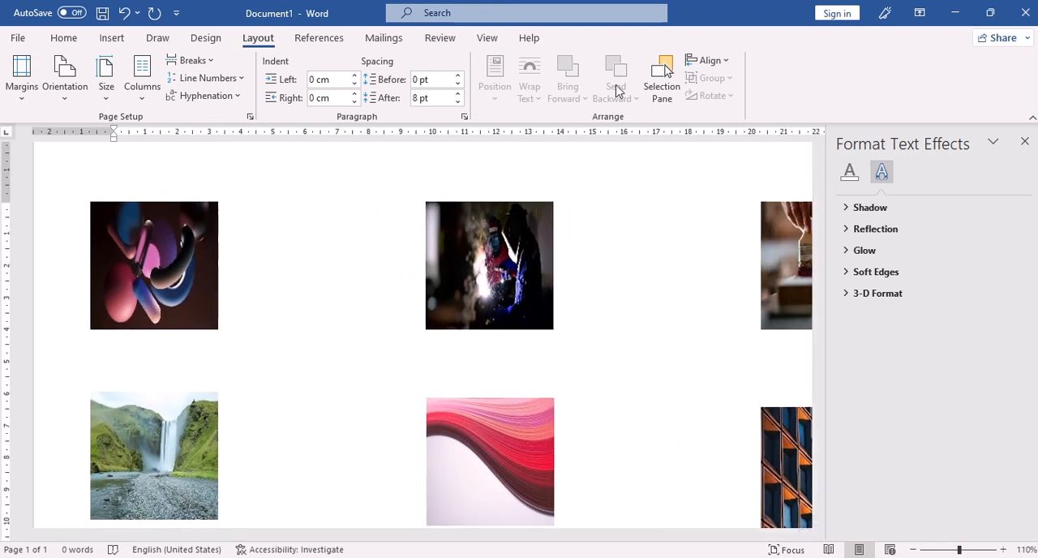
click(171, 256)
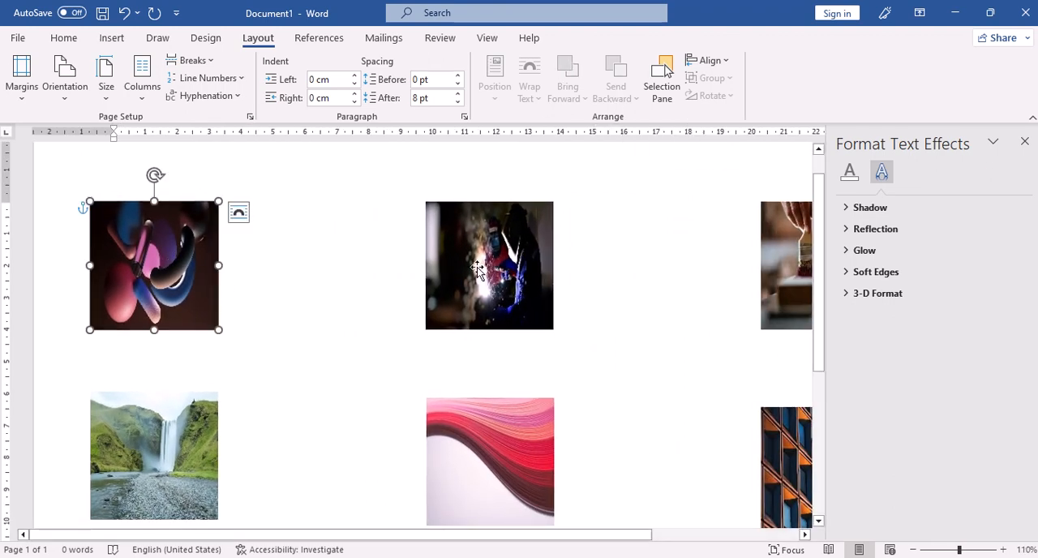
drag(478, 268, 223, 264)
drag(450, 423, 250, 277)
drag(206, 467, 209, 356)
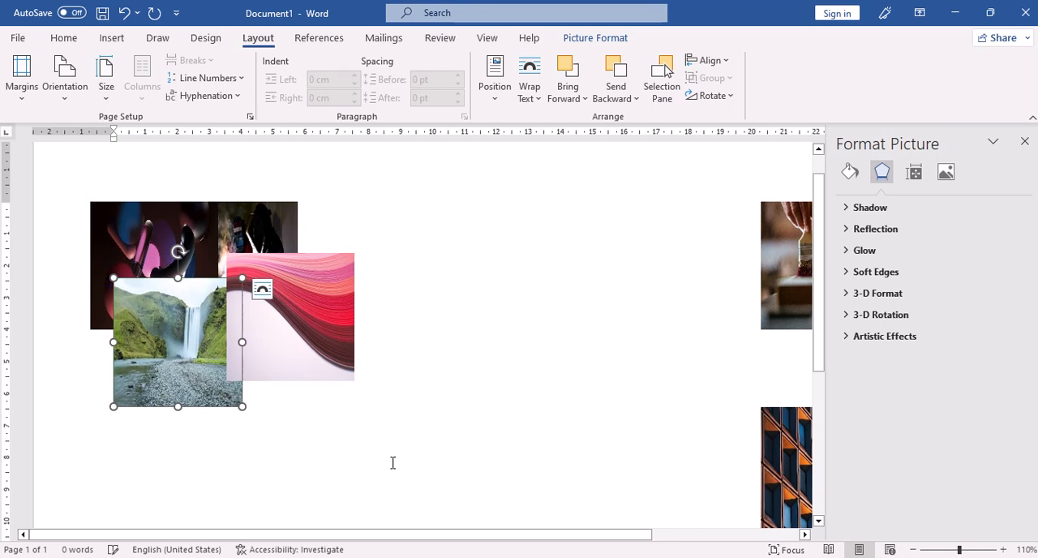
click(506, 285)
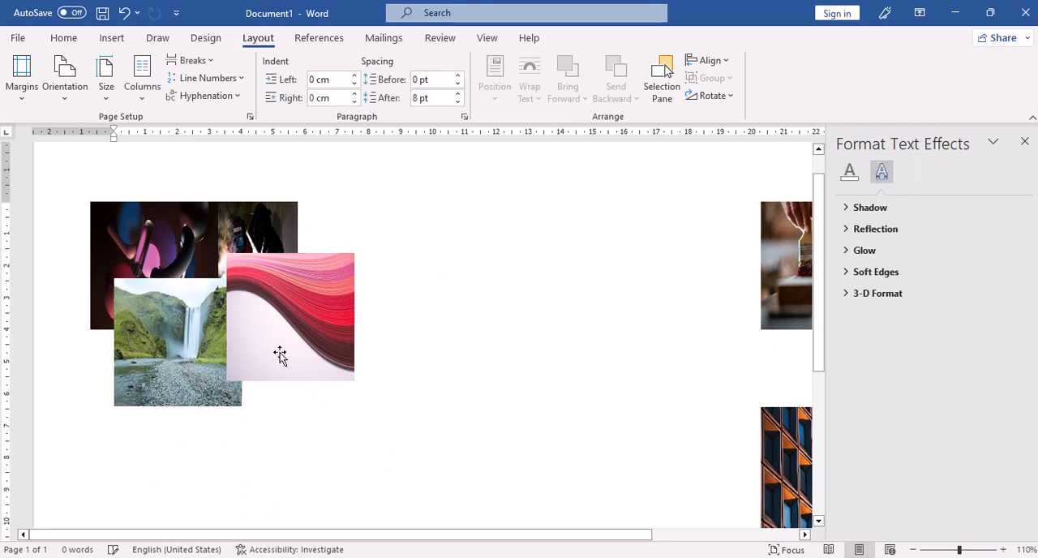
Step: Send the red wave picture to the back of the overlapping stack and return it to the front
click(297, 316)
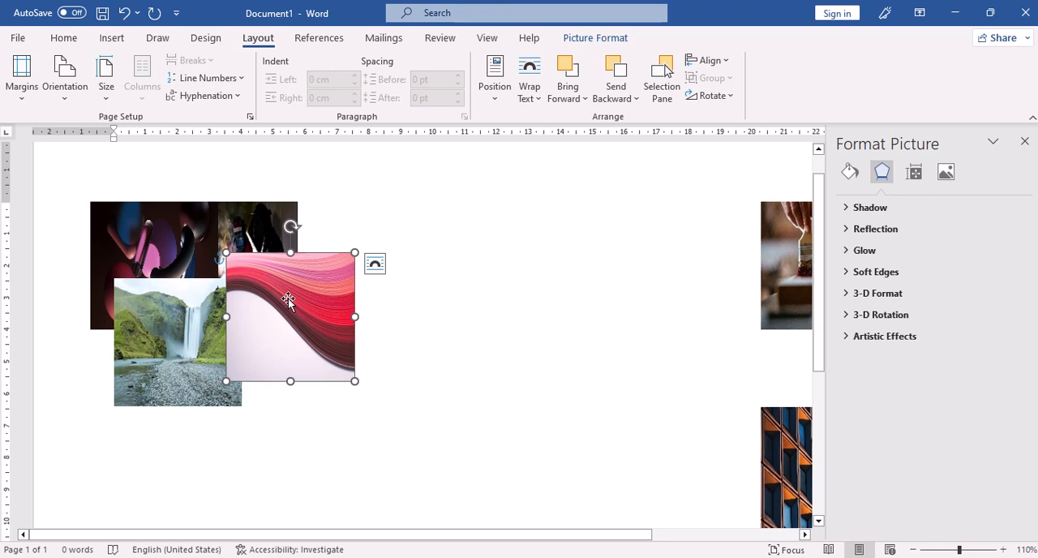
click(636, 101)
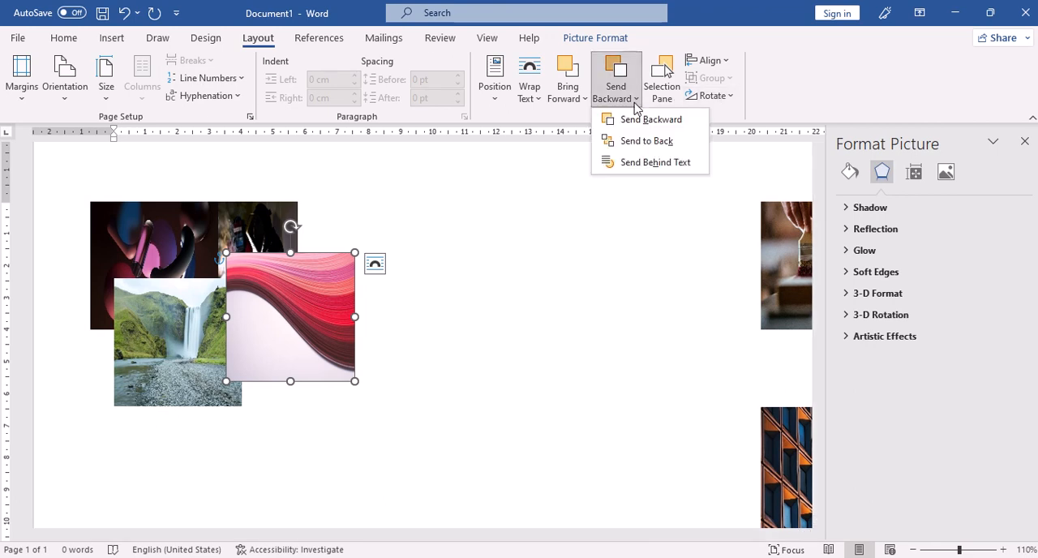
click(653, 143)
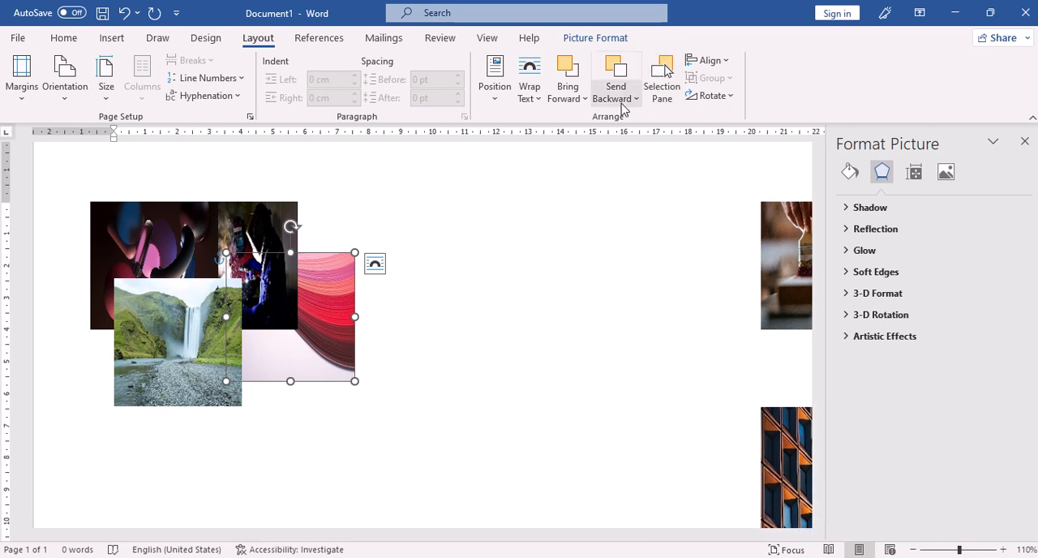
click(588, 102)
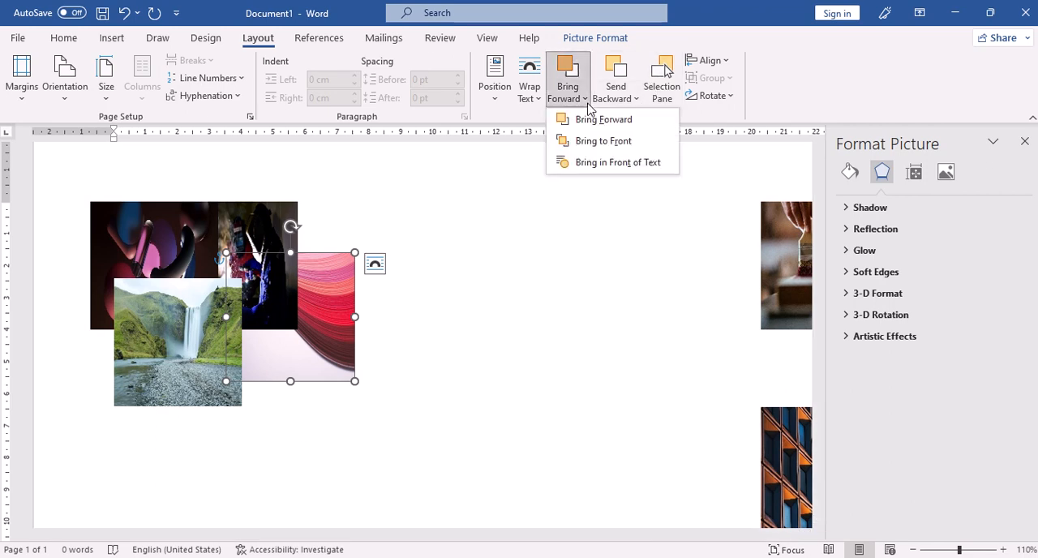
click(618, 143)
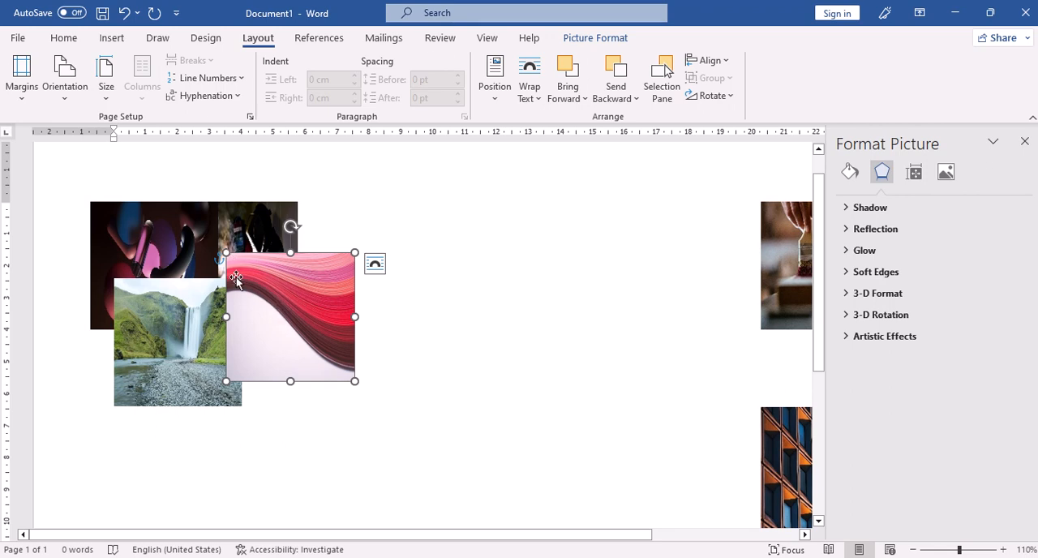
Step: Try to send the red wave picture backward in the stack, one level at a time, twice
click(637, 98)
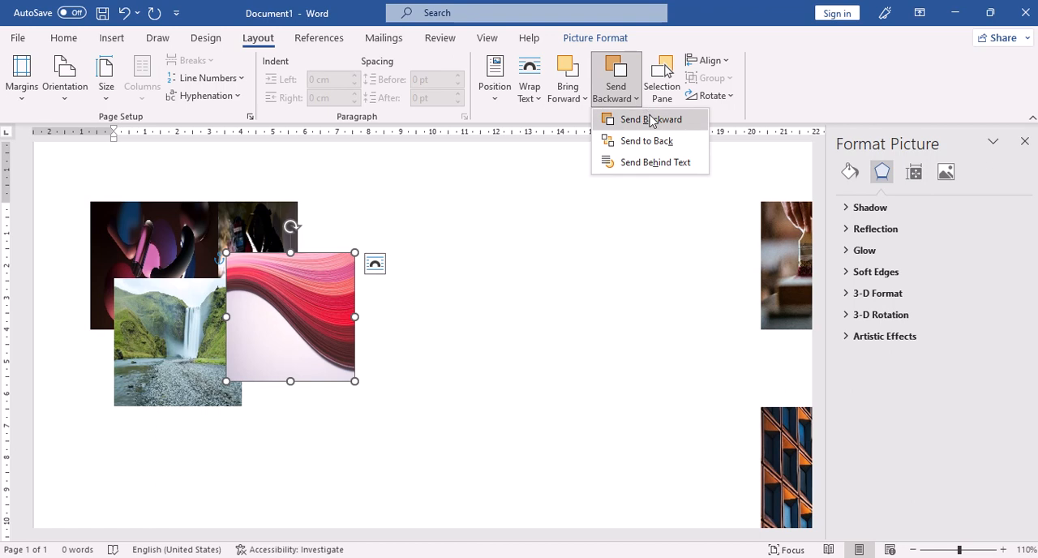
click(648, 121)
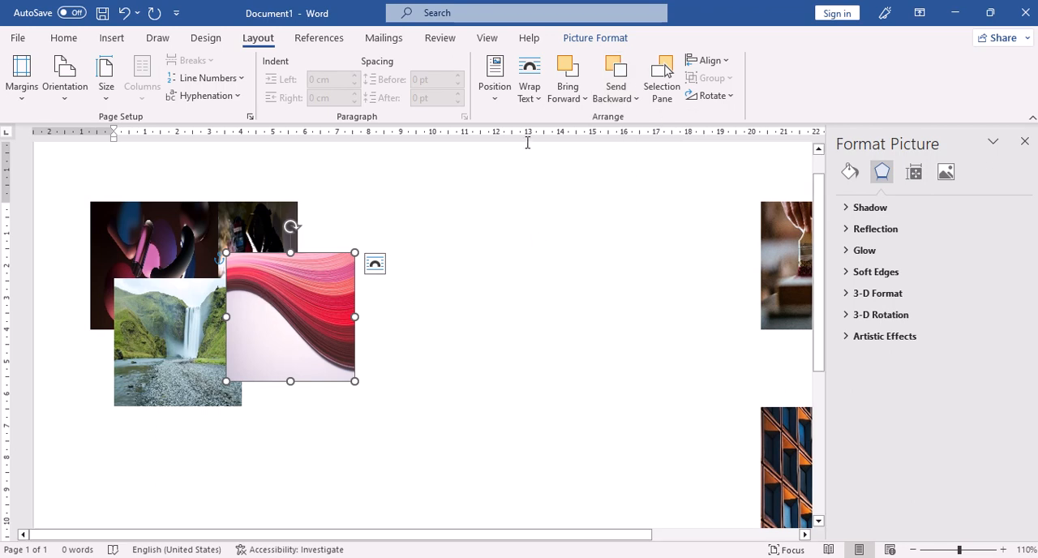
click(634, 99)
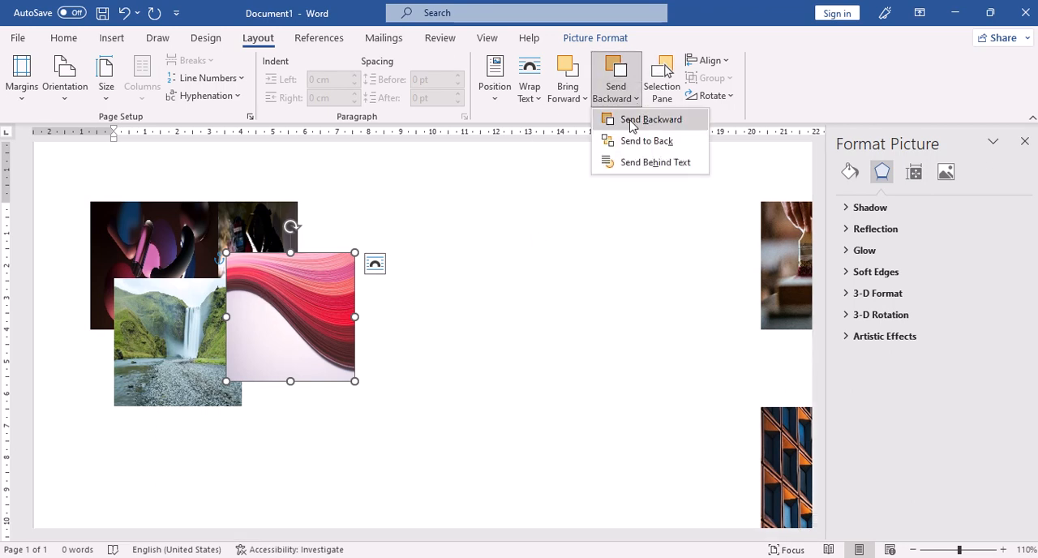
click(631, 121)
Step: Move the red wave picture down and left over the waterfall picture and try sending it backward two more levels
drag(272, 279, 270, 328)
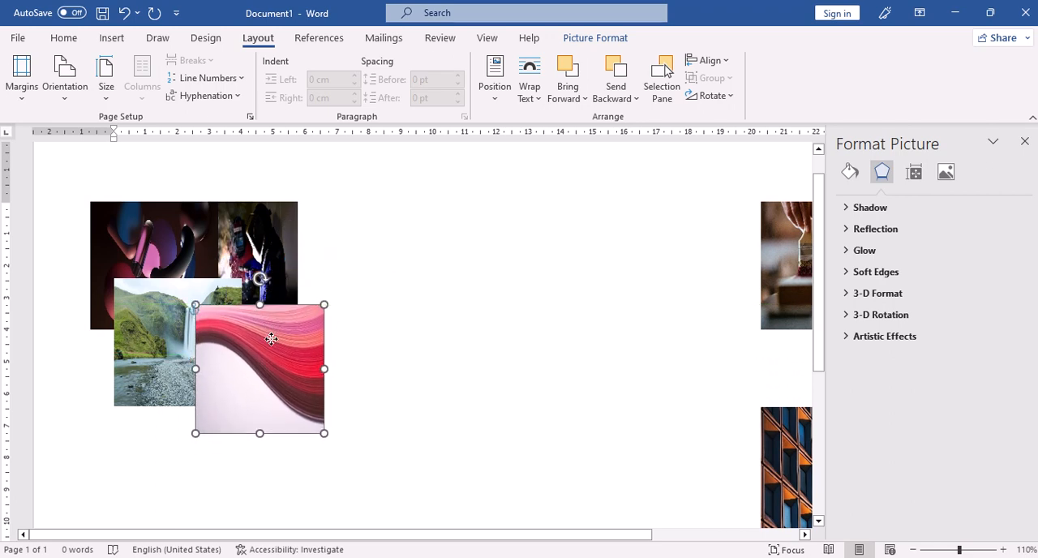
click(616, 94)
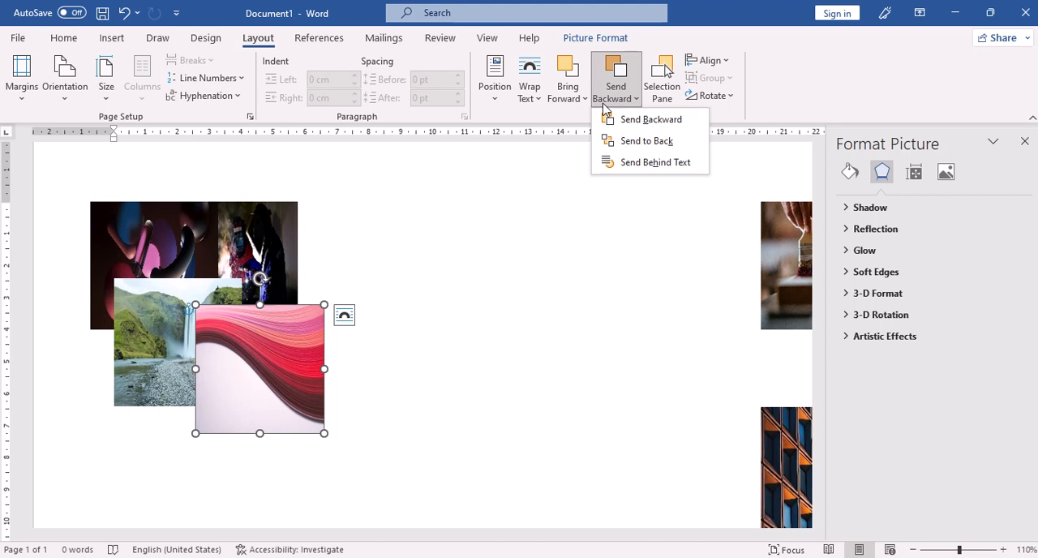
click(639, 125)
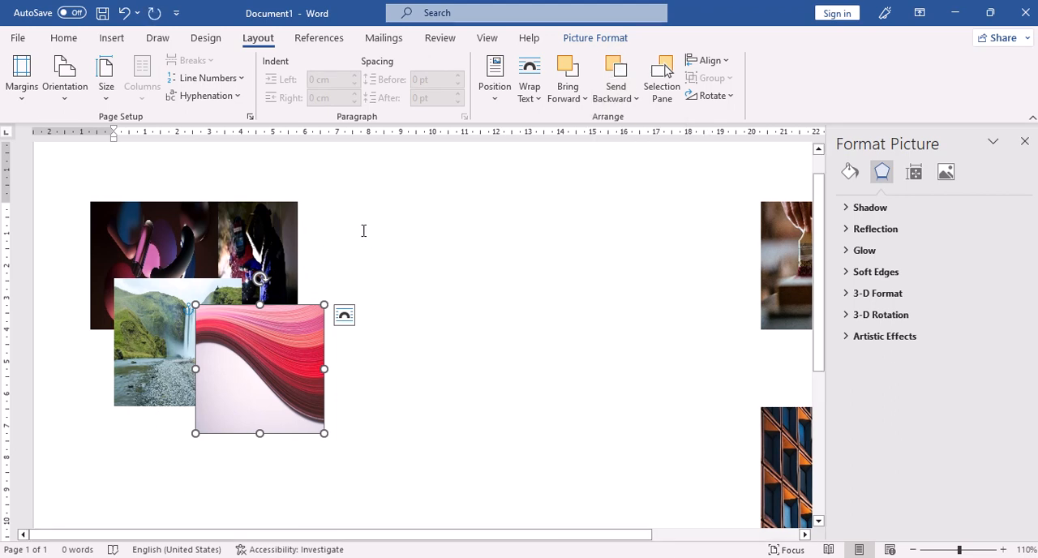
click(614, 79)
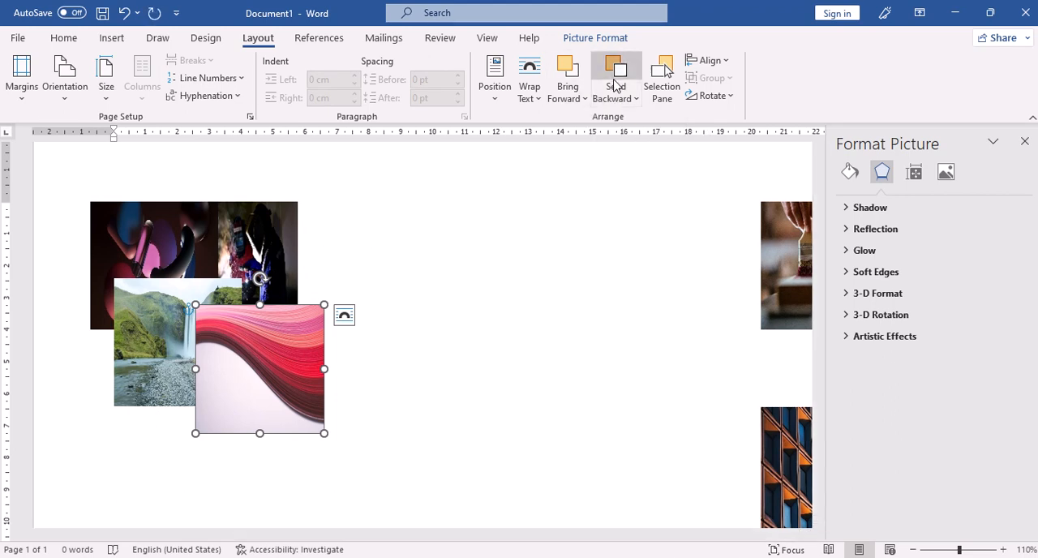
Step: Try to bring the waterfall picture forward one level over the red wave picture, and deselect it
click(152, 302)
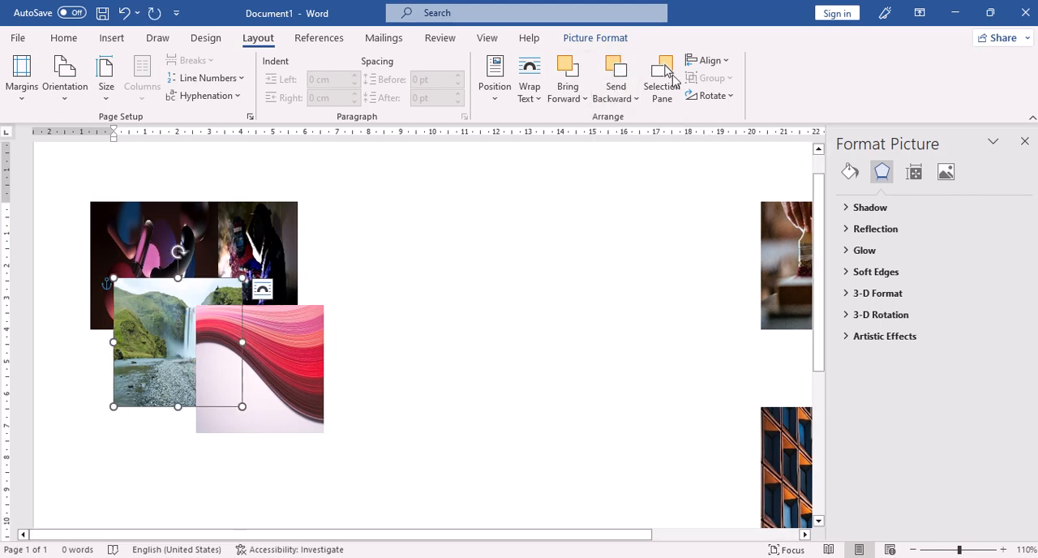
click(574, 98)
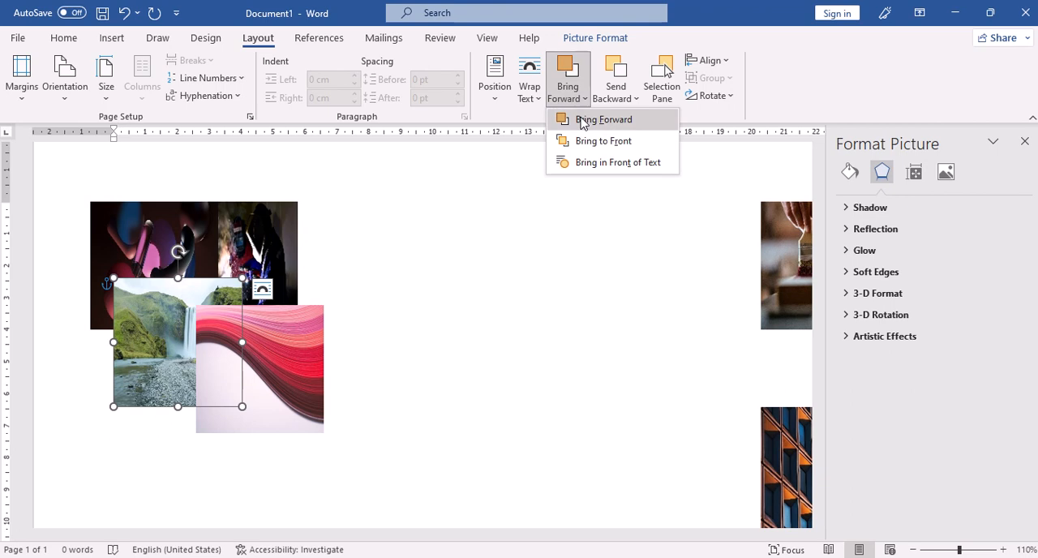
click(581, 119)
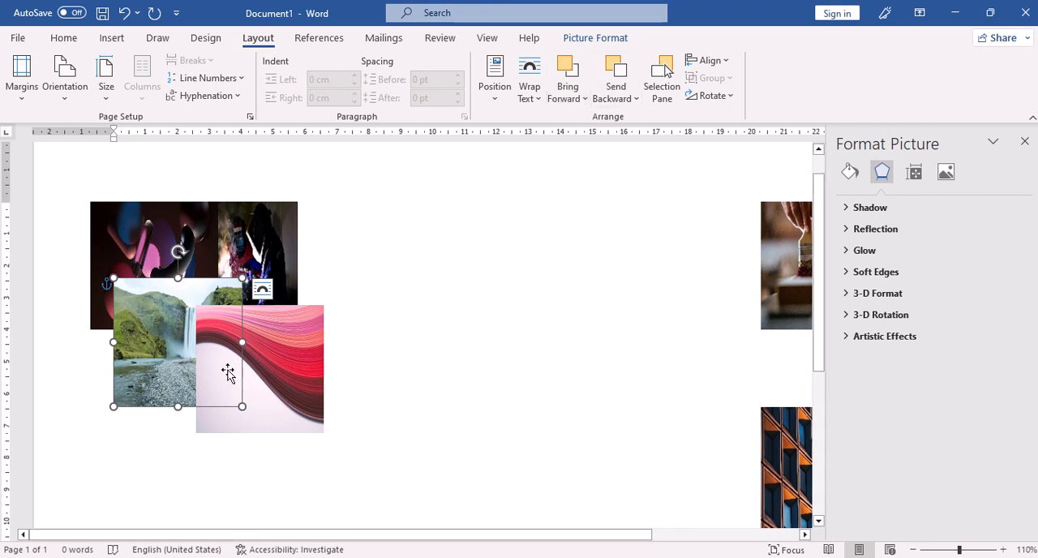
click(336, 308)
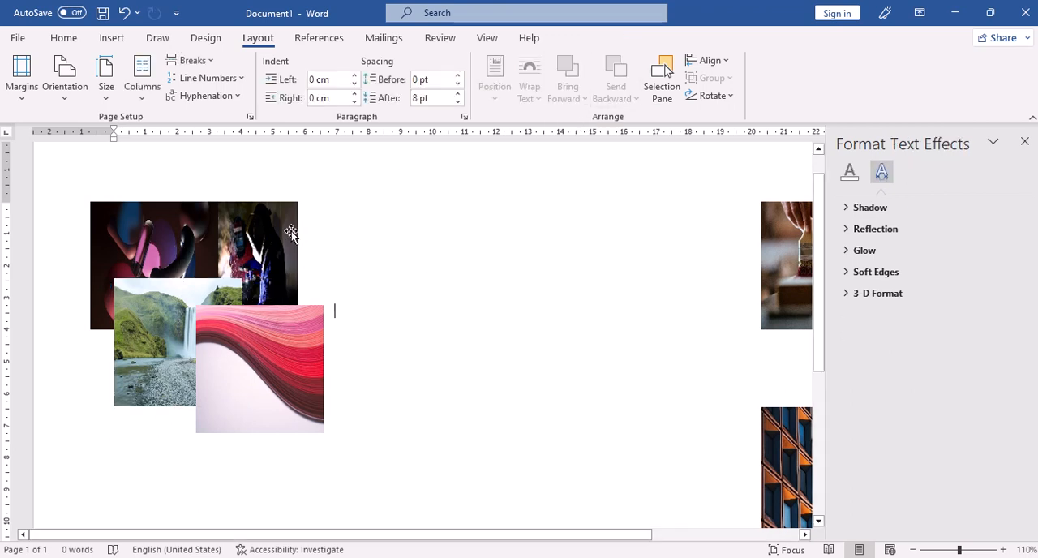